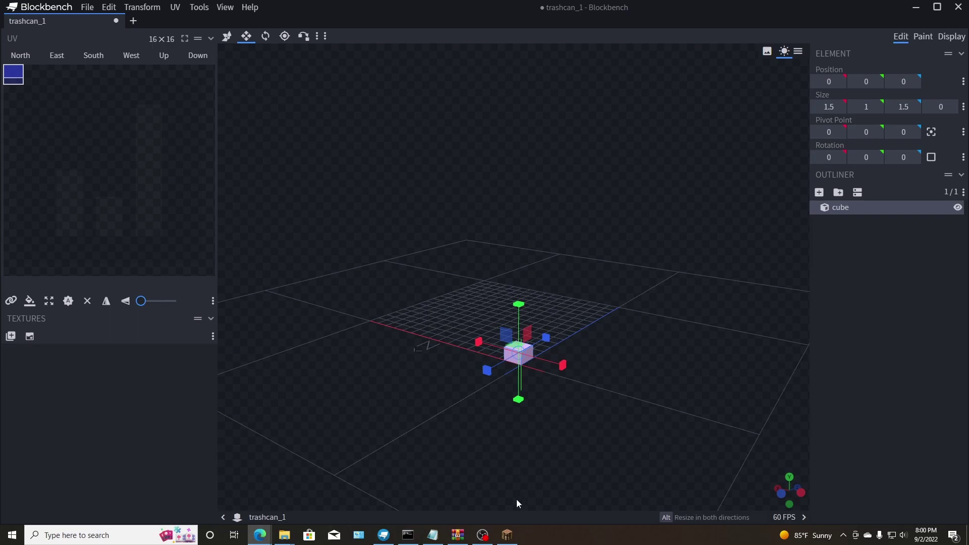
left_click(506, 535)
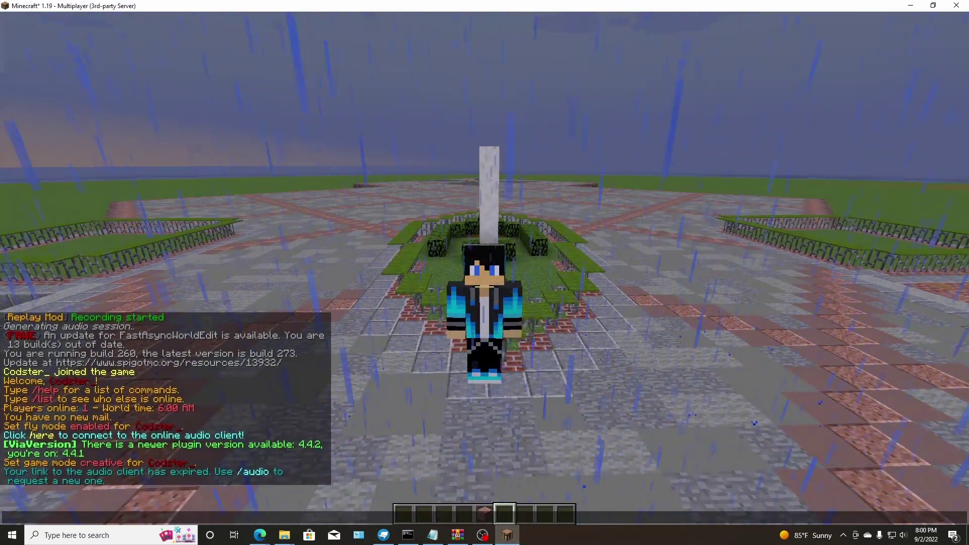
key("Escape")
left_click(485, 268)
key("s")
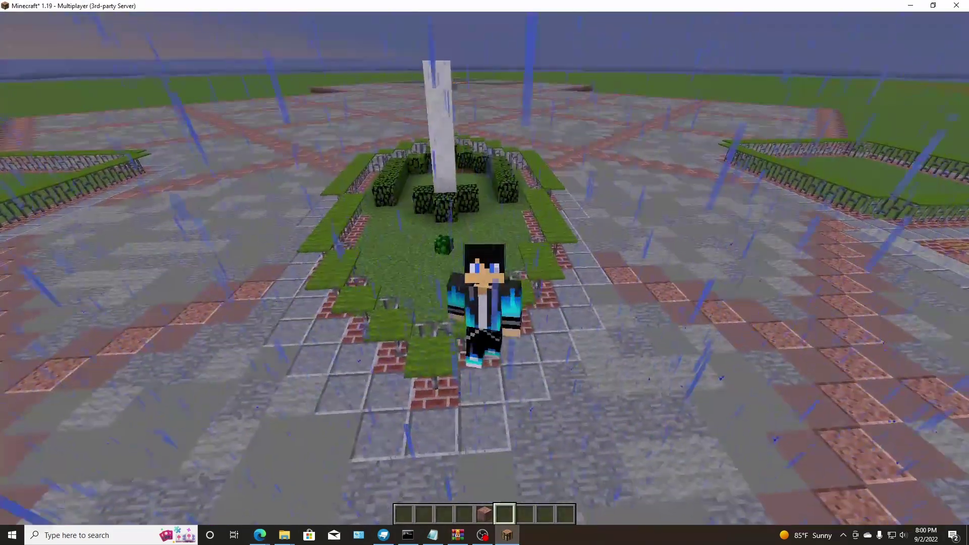
key("a")
key("d")
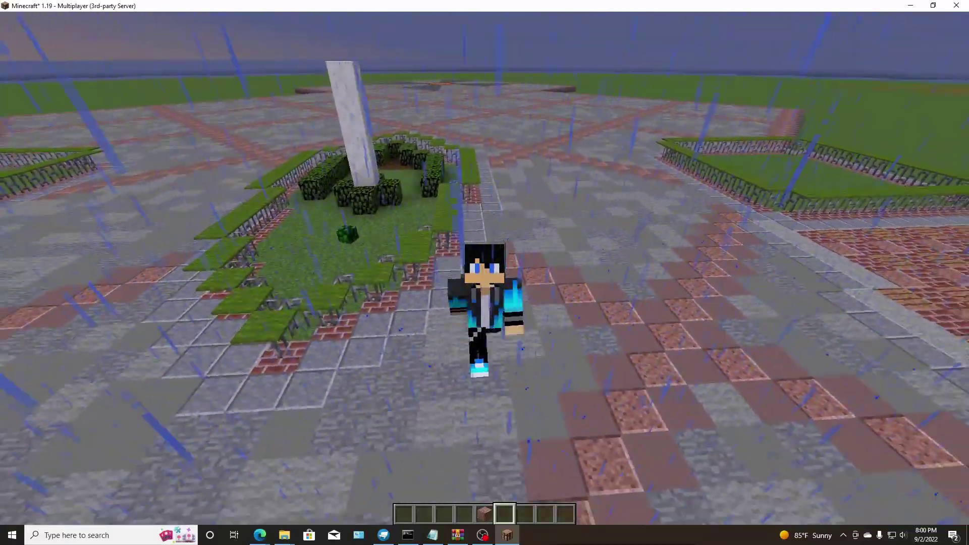
key("s")
key("w")
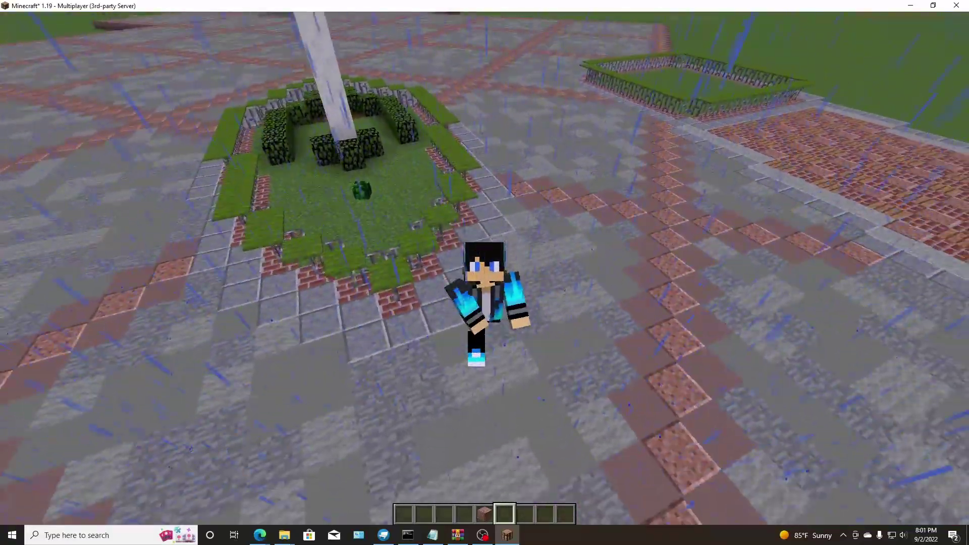
key("w")
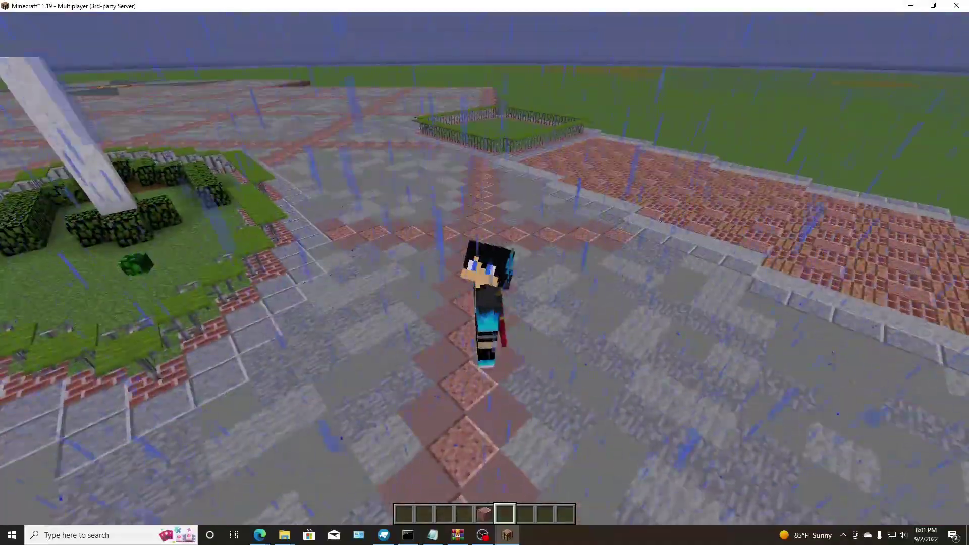
key("w")
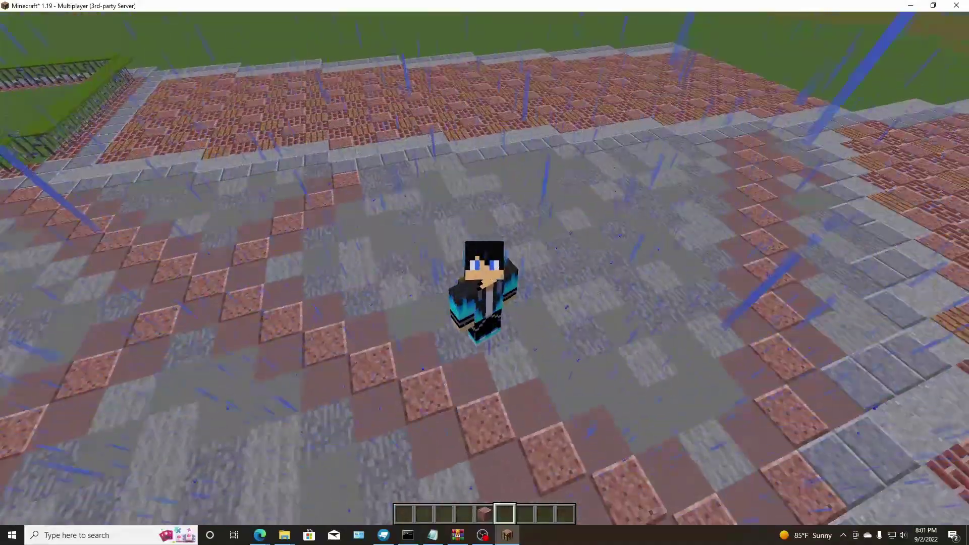
key("w")
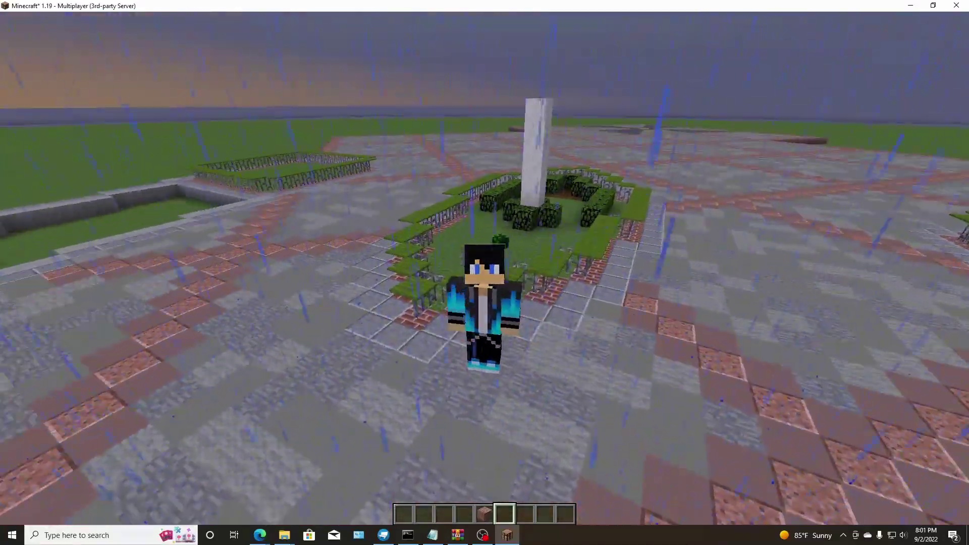
left_click(485, 268)
key("w")
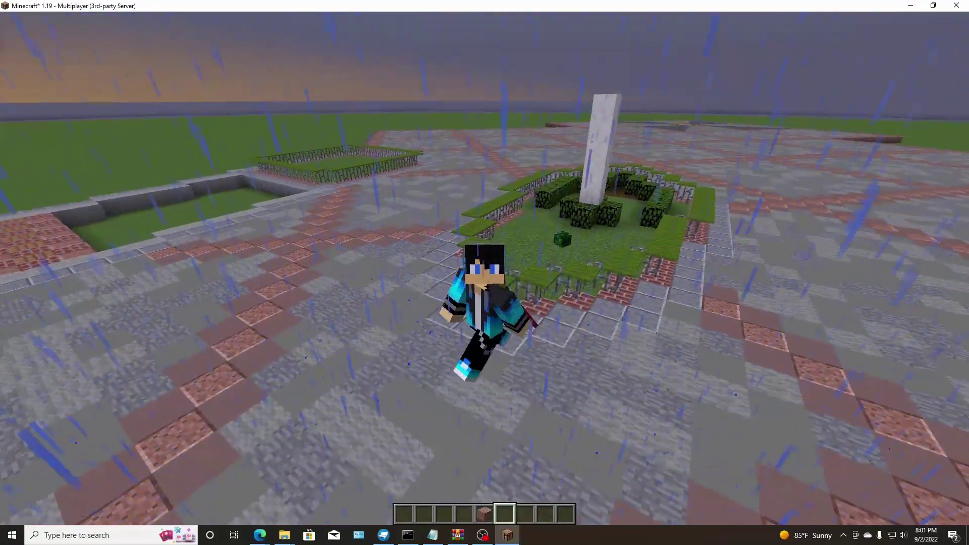
key("w")
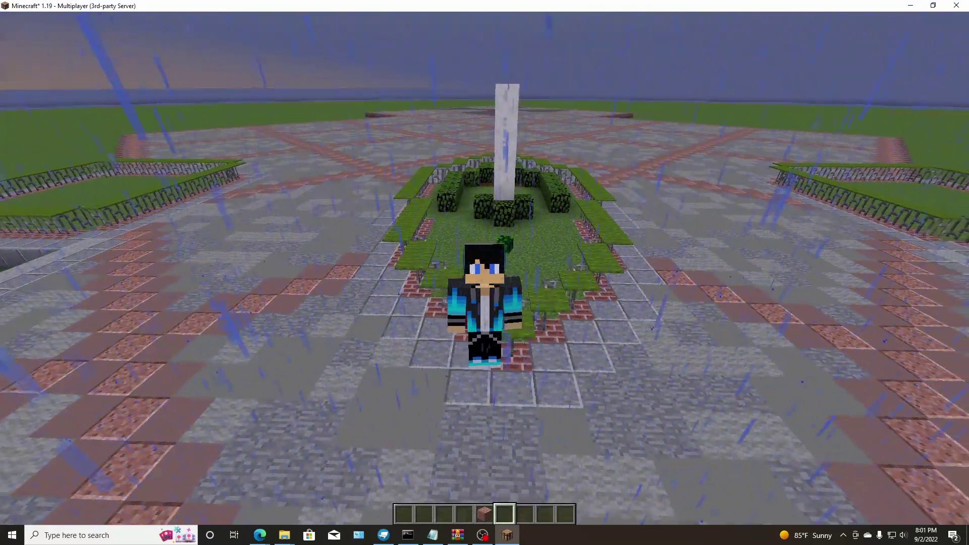
key("t")
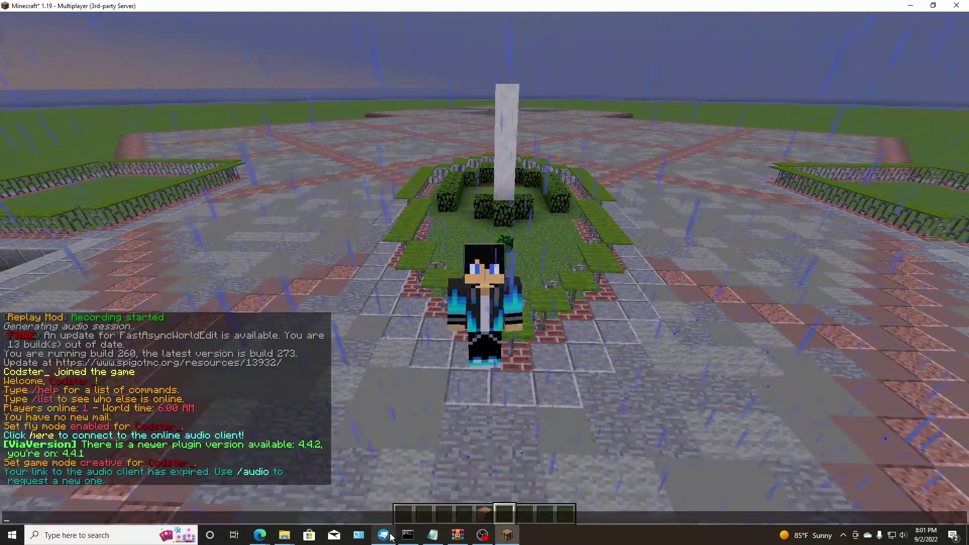
left_click(386, 489)
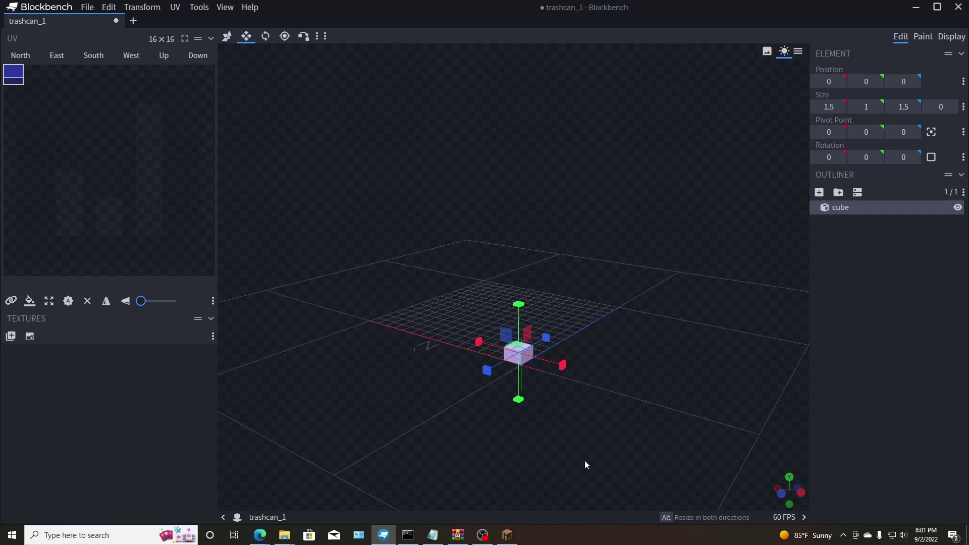
Step: Switch to Edge and examine the Disneyland trash can reference photos for the shape of the rounded border frame
left_click_drag(553, 445, 477, 426)
left_click(259, 535)
left_click_drag(338, 78, 500, 63)
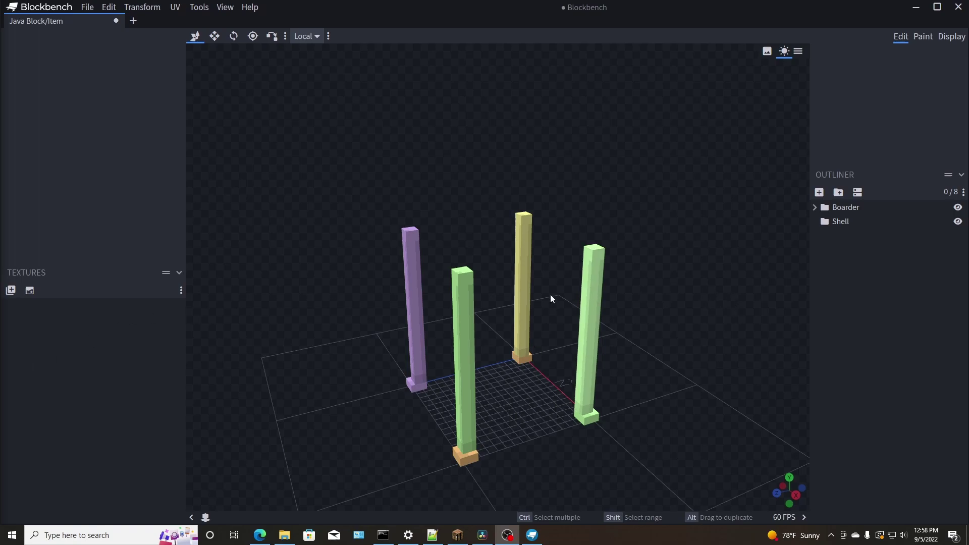
left_click_drag(640, 303, 780, 258)
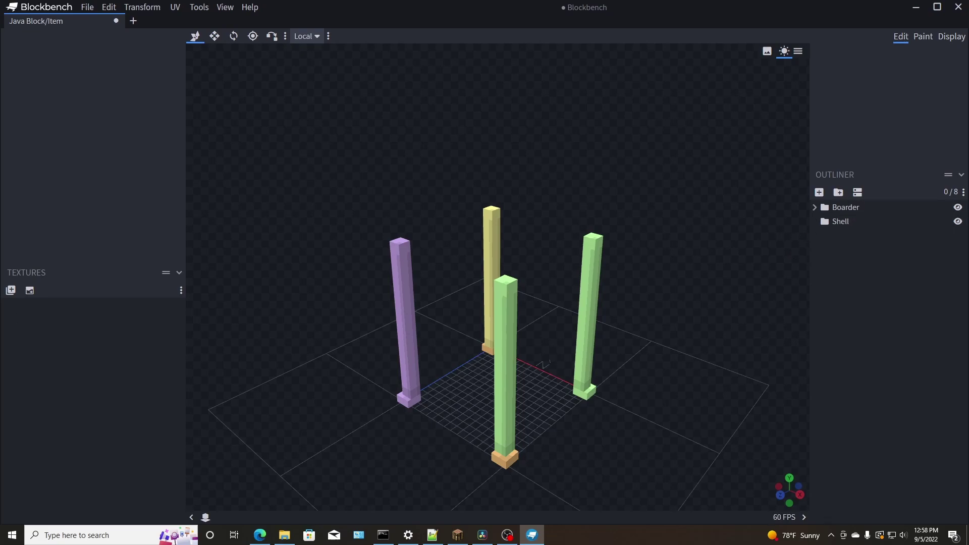
left_click_drag(0, 137, 621, 168)
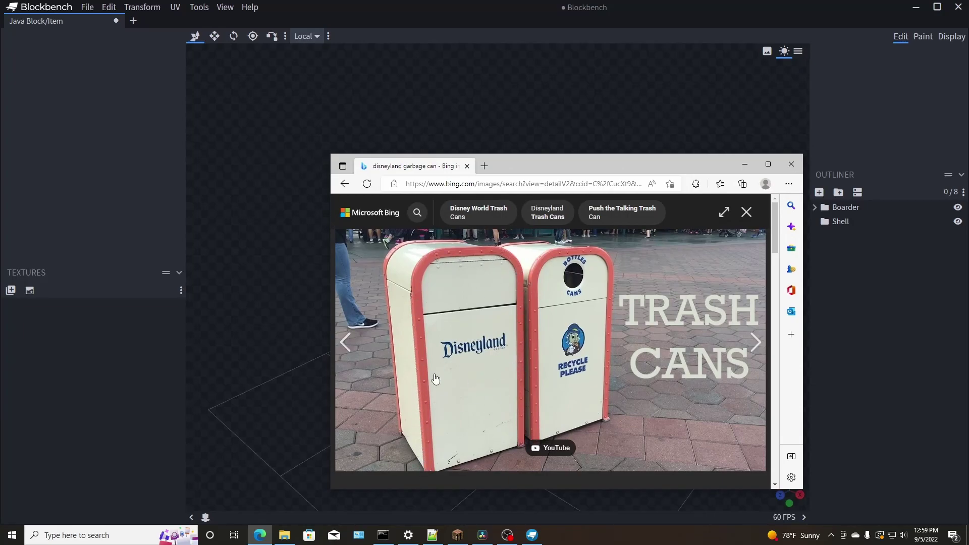
right_click(452, 386)
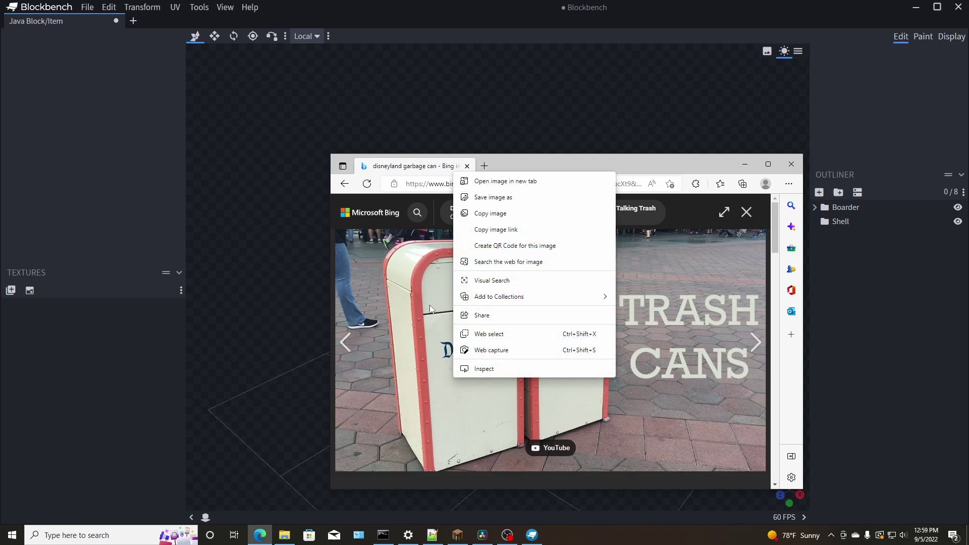
left_click(347, 344)
left_click(350, 347)
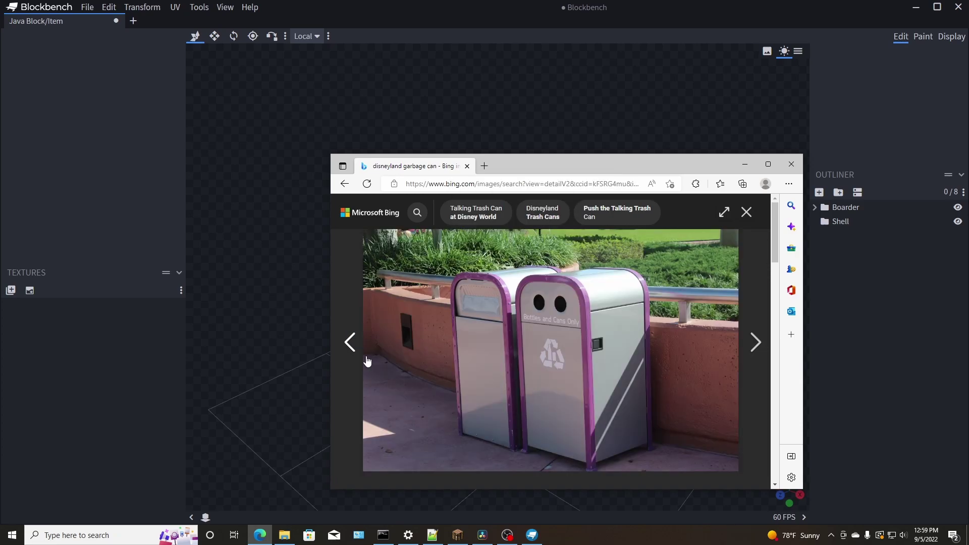
left_click(755, 343)
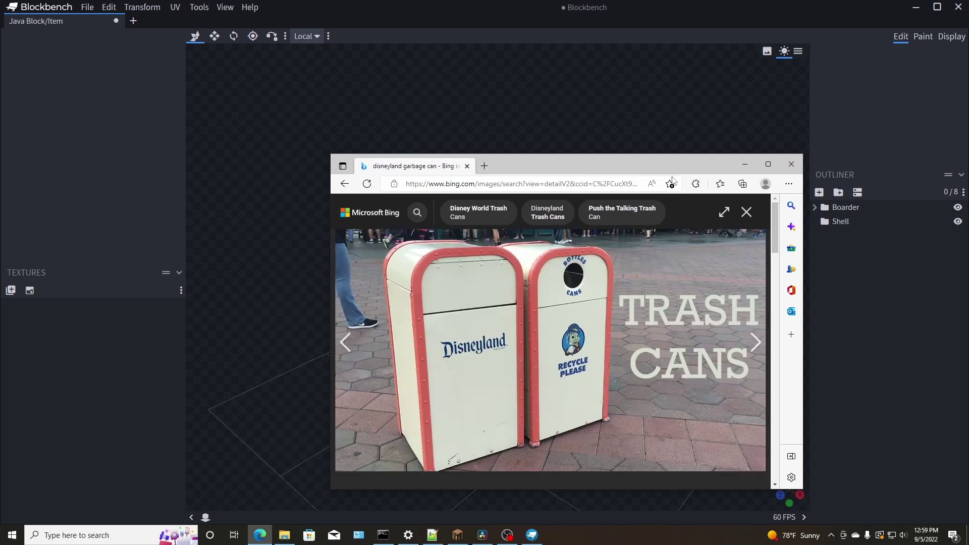
left_click_drag(679, 164, 620, 85)
left_click(785, 419)
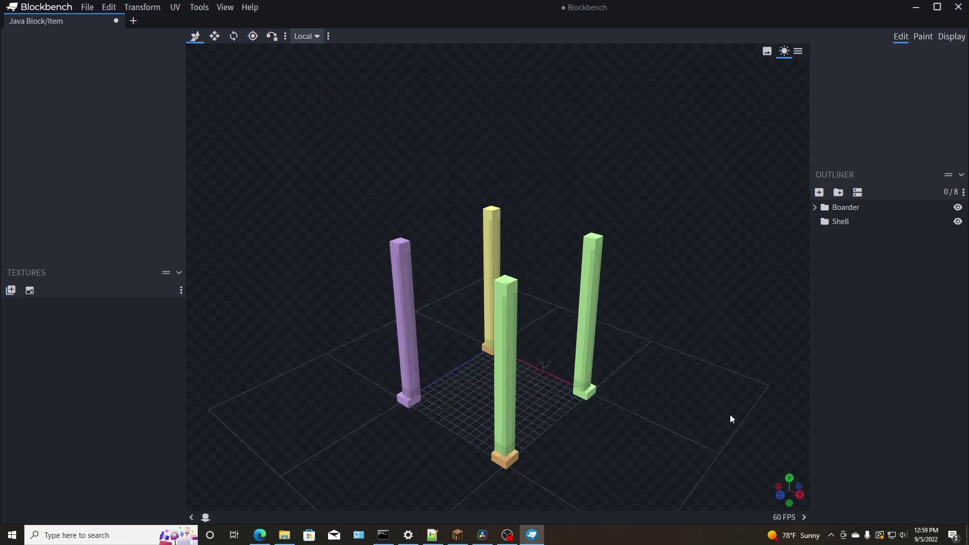
Step: Expand the Boarder group in Blockbench and inspect one corner post and the base block beneath it
left_click_drag(732, 419, 445, 419)
left_click_drag(456, 287, 554, 408)
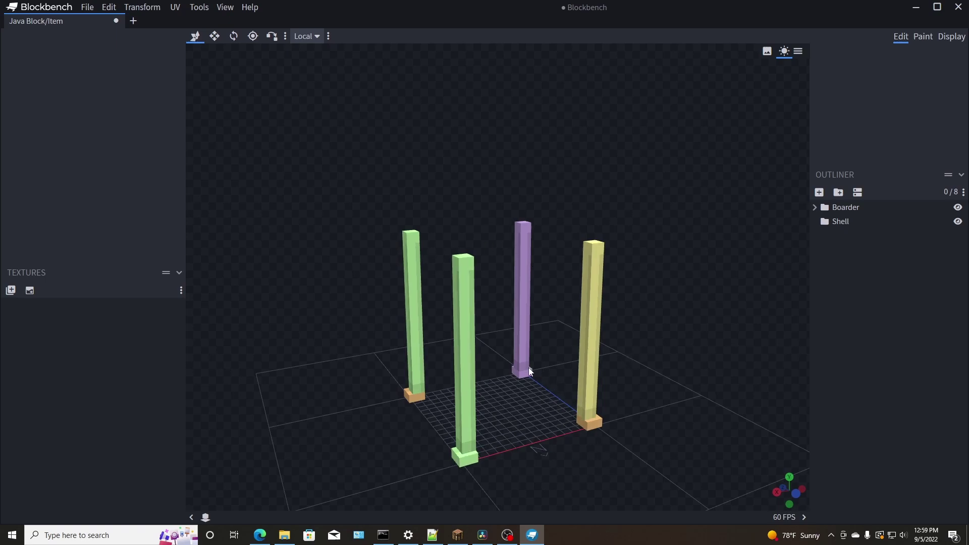
left_click(815, 207)
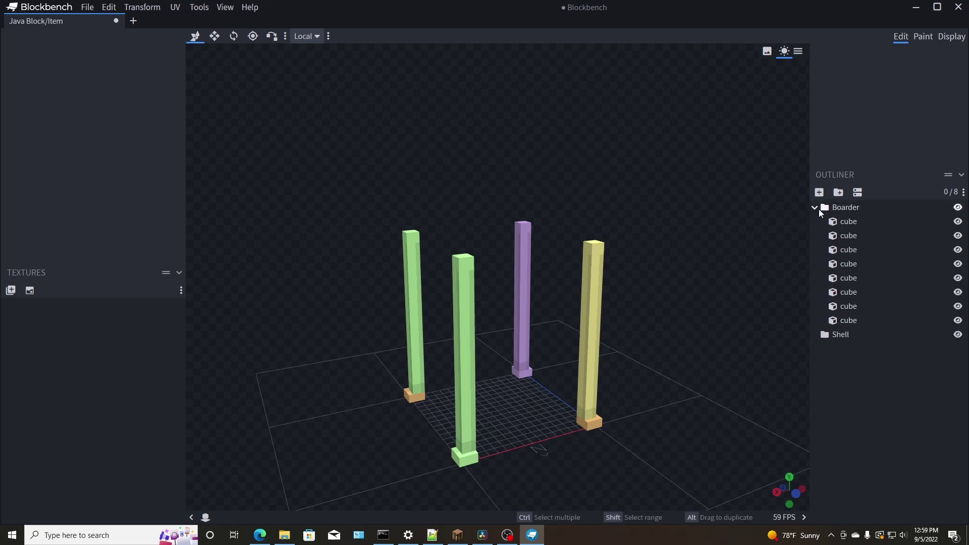
left_click(840, 222)
left_click_drag(734, 282, 756, 248)
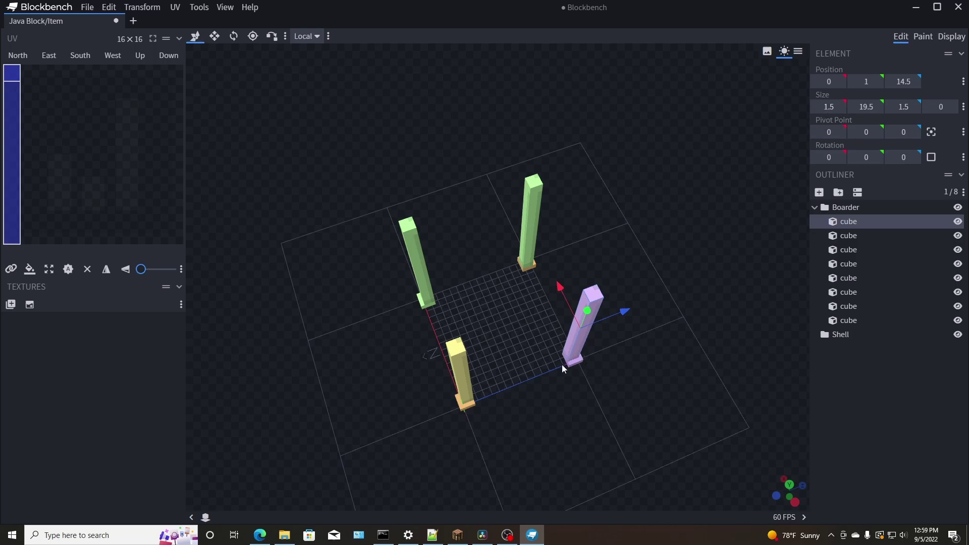
left_click_drag(525, 355, 520, 268)
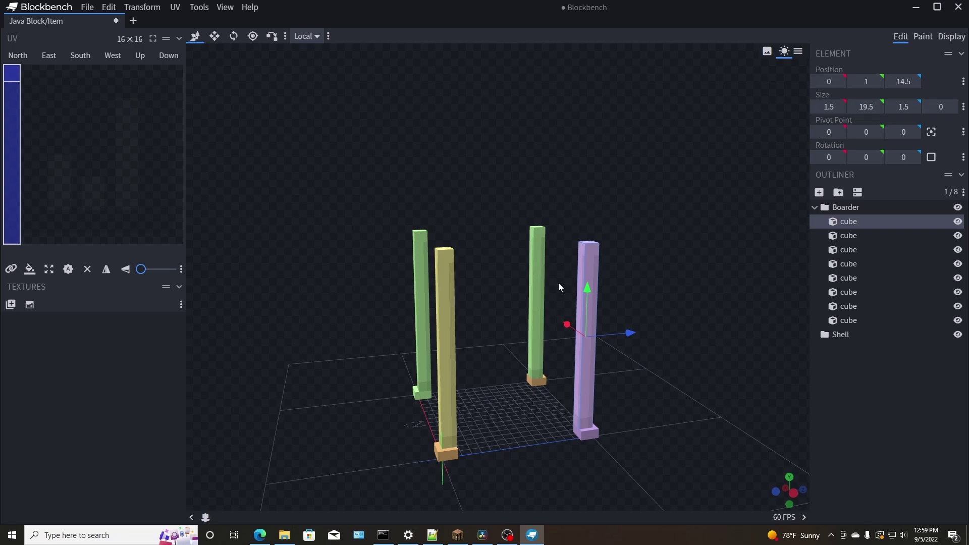
left_click(588, 434)
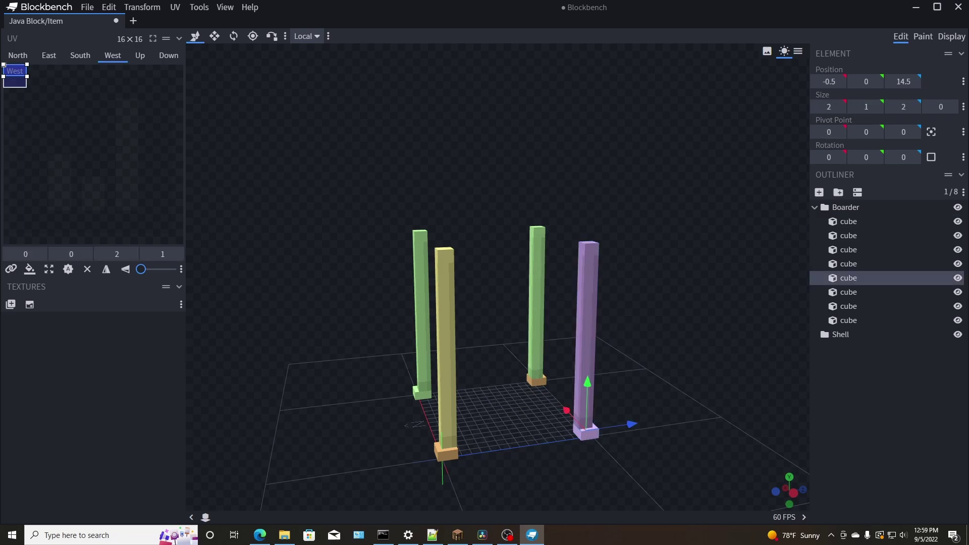
Step: Switch to Edge and compare the feet of the white and green trash cans in the reference photos
left_click(259, 535)
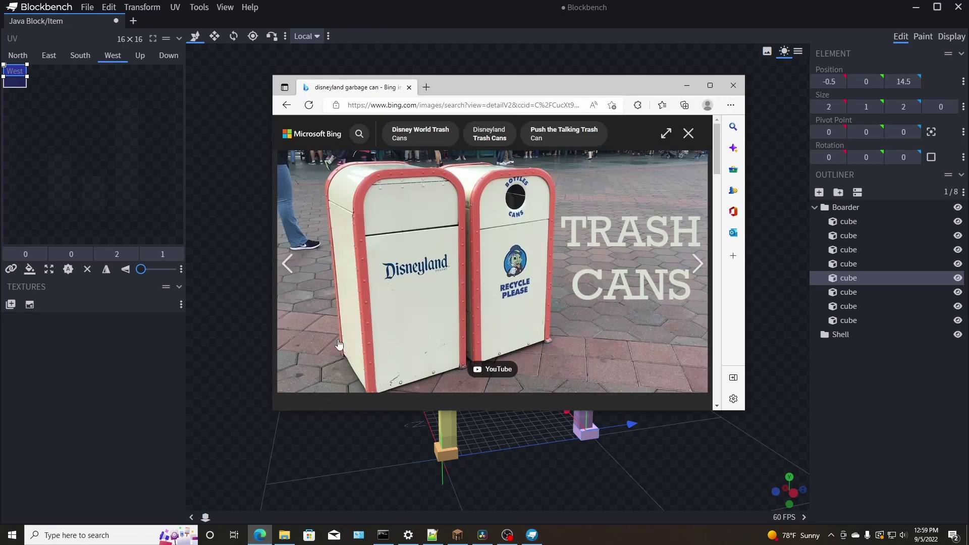
key("Right")
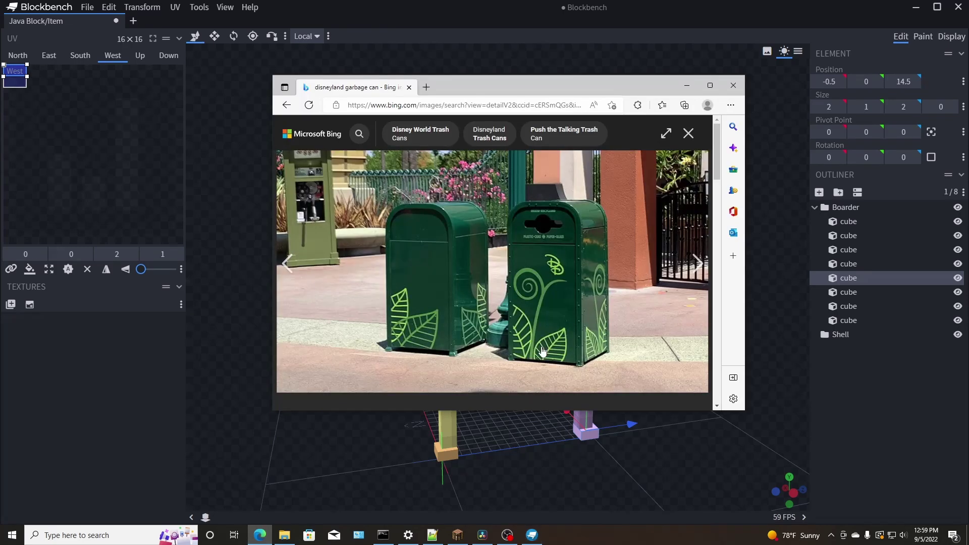
key("Left")
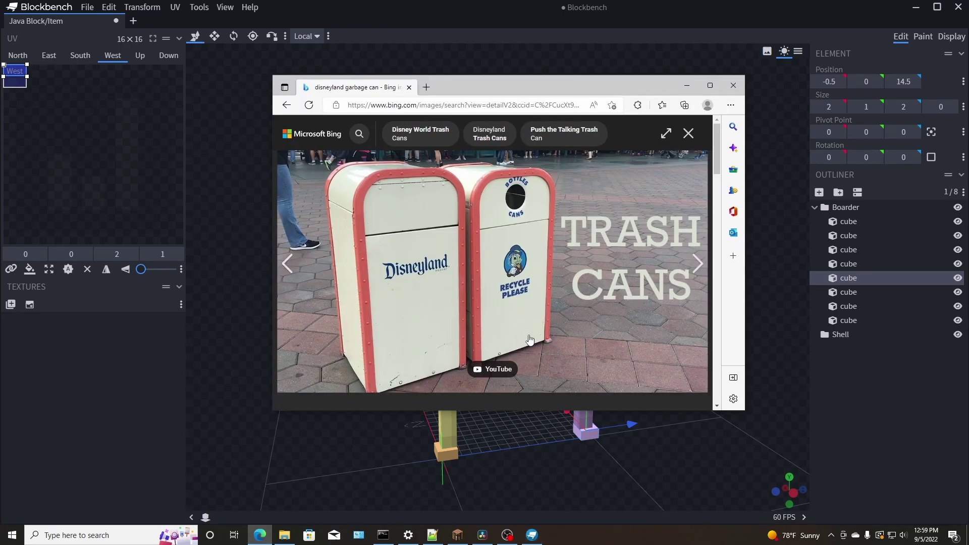
right_click(552, 347)
left_click(580, 372)
left_click(556, 444)
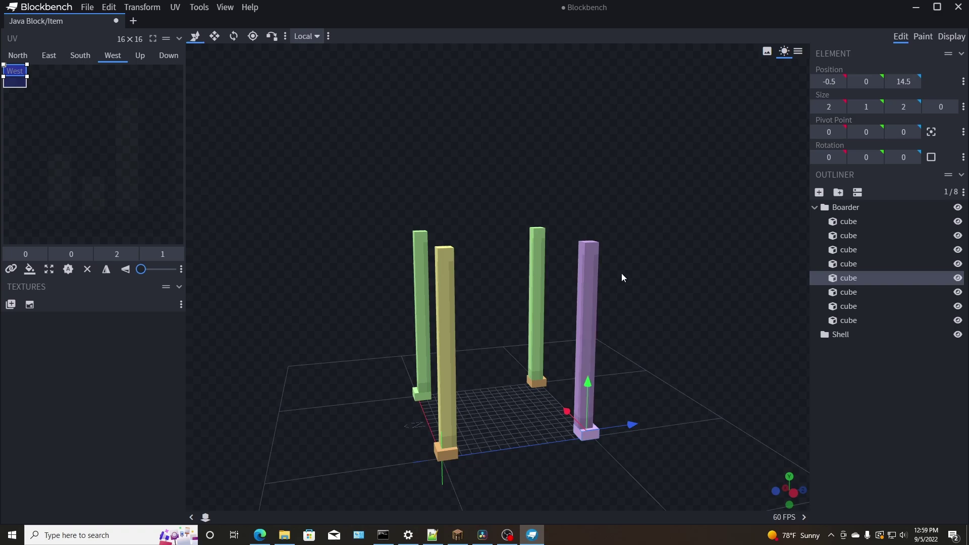
Step: Examine the dimensions and placement of a corner post and another corner's base block from several angles in Blockbench
left_click(581, 303)
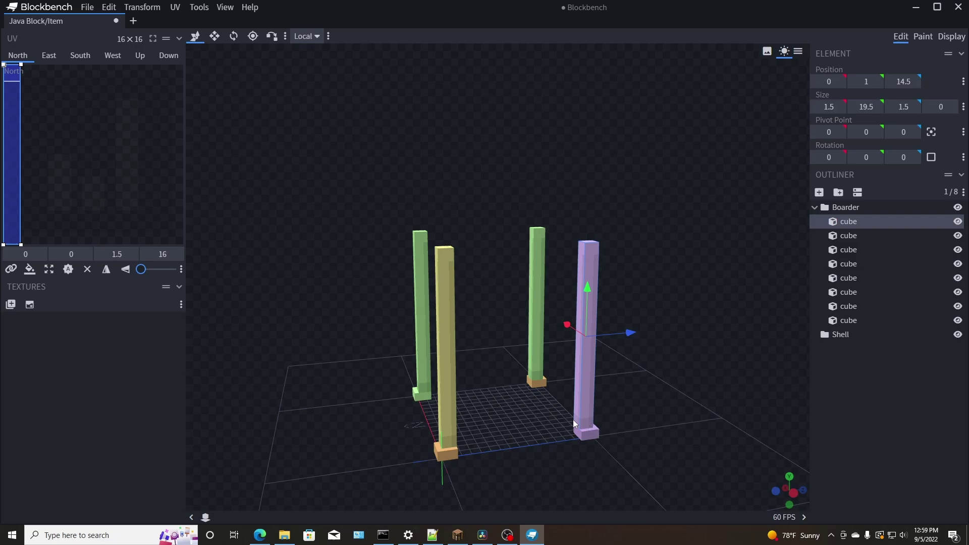
left_click_drag(574, 420, 651, 393)
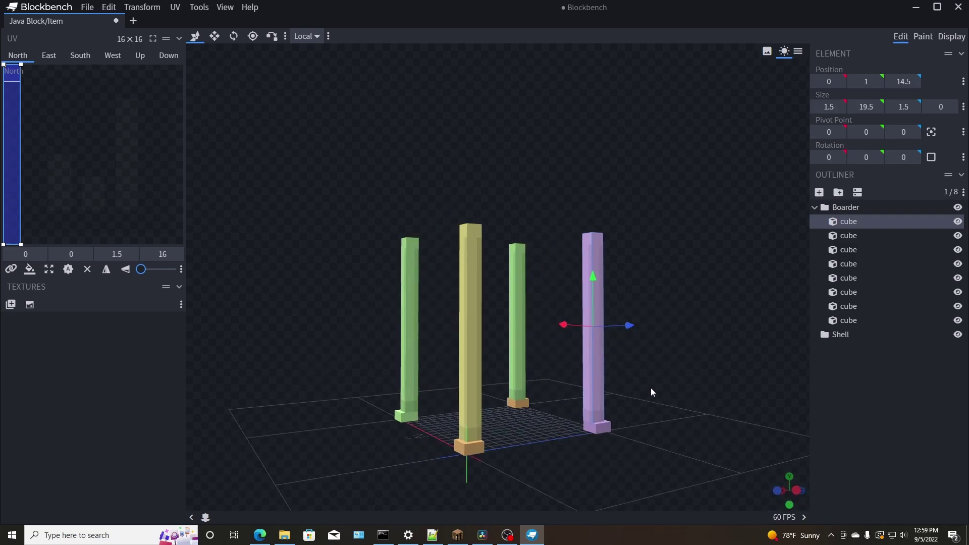
left_click(516, 407)
left_click_drag(496, 444, 410, 292)
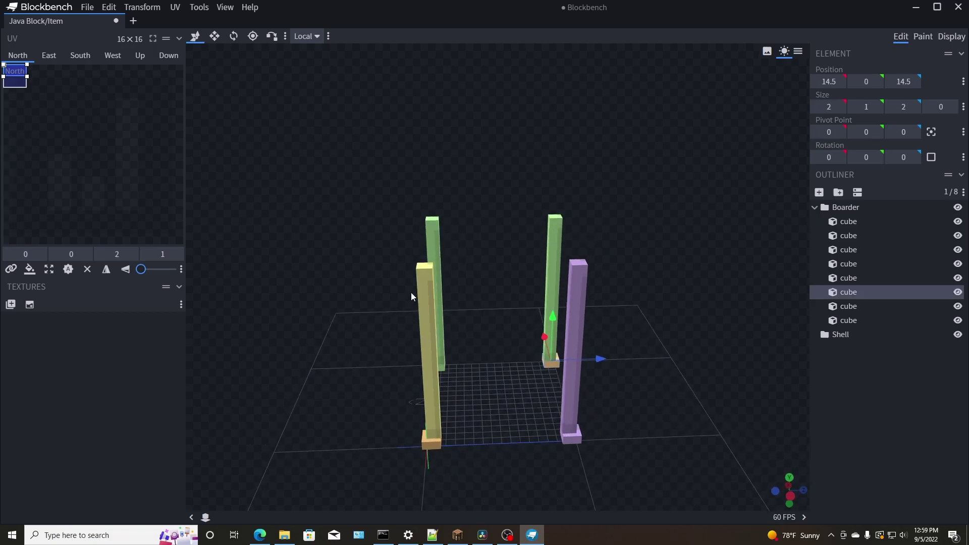
left_click_drag(556, 280, 536, 312)
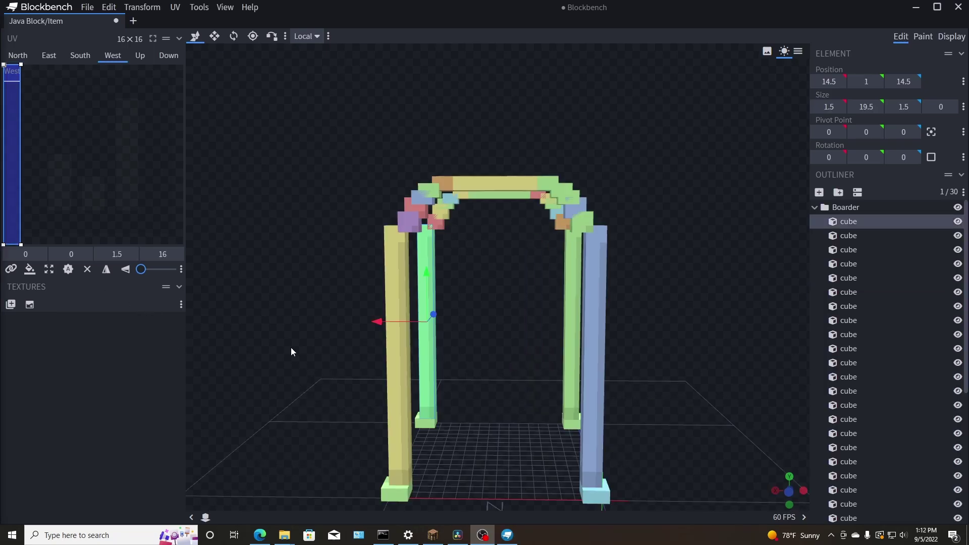
Step: Inspect the two stepped arches joining the posts and compare them with the trash can reference photo in Edge
left_click_drag(291, 352, 390, 382)
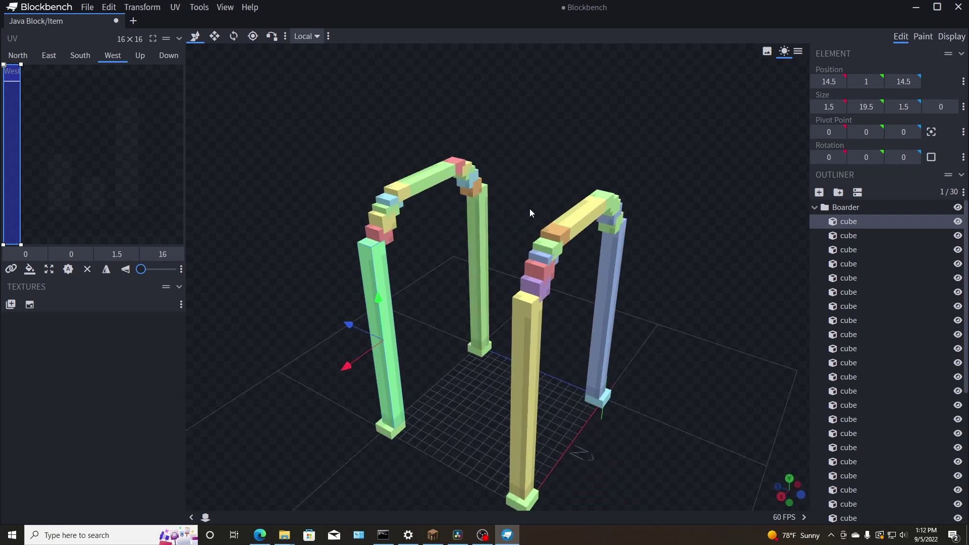
left_click_drag(530, 209, 434, 216)
left_click(259, 536)
left_click_drag(465, 127, 706, 79)
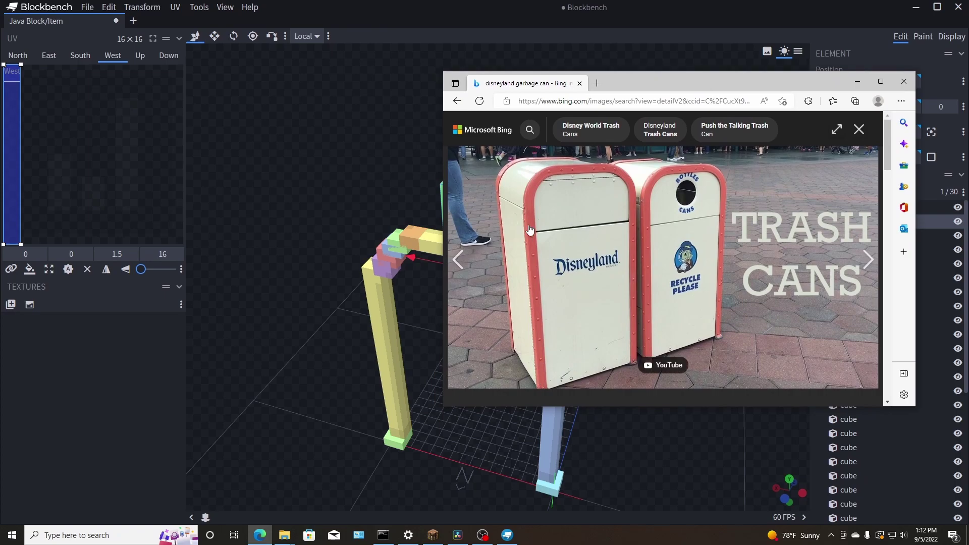
left_click(403, 99)
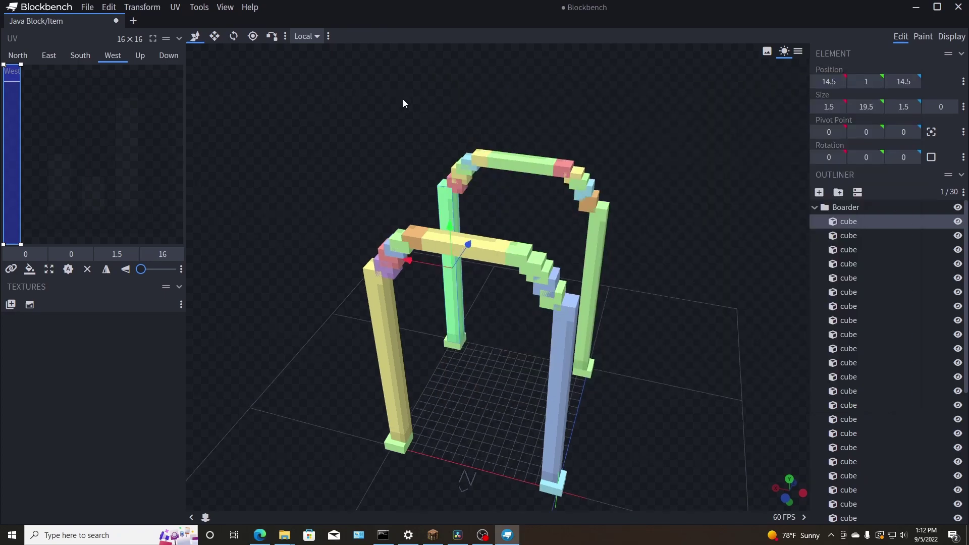
left_click_drag(404, 103, 630, 150)
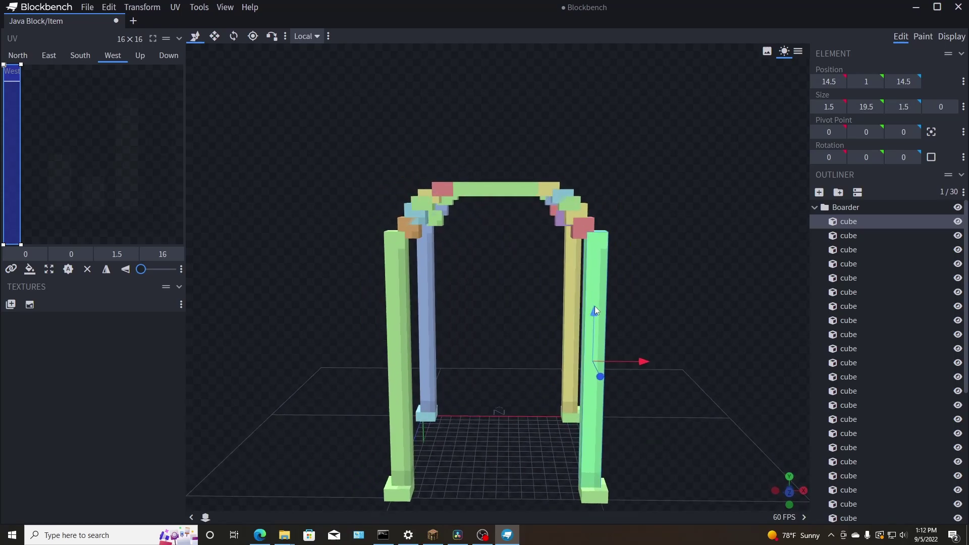
Step: Collapse the Boarder group and add a new cube inside the Shell group
left_click_drag(610, 302, 561, 406)
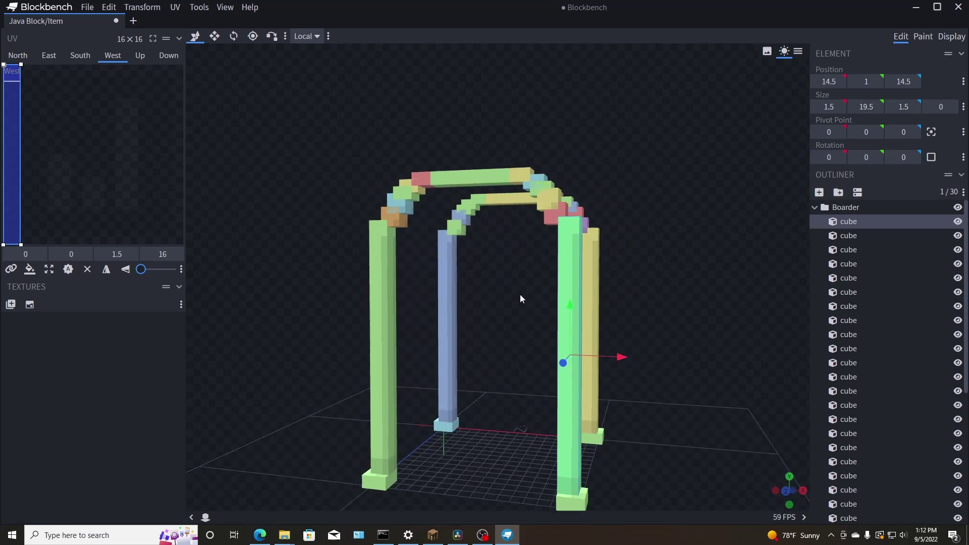
left_click_drag(476, 315, 508, 299)
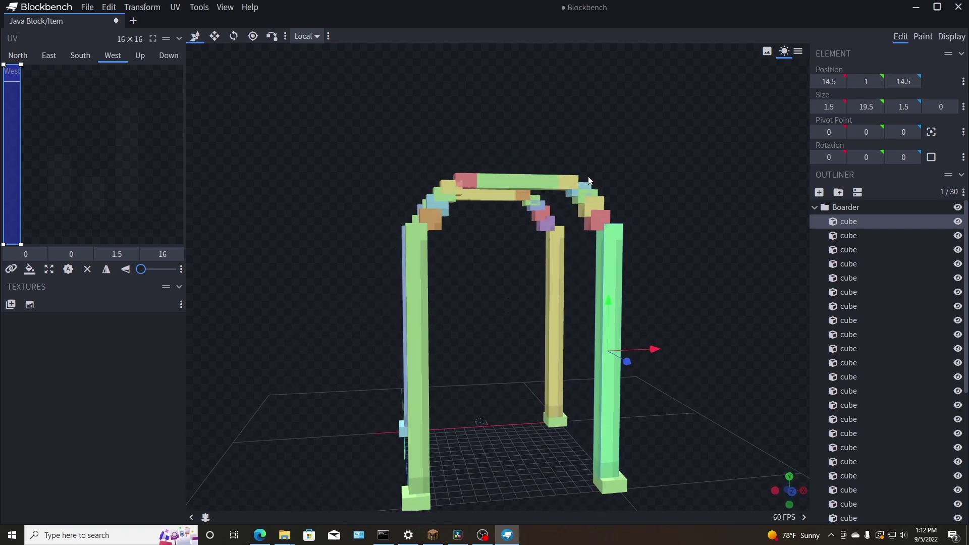
left_click_drag(664, 269, 736, 283)
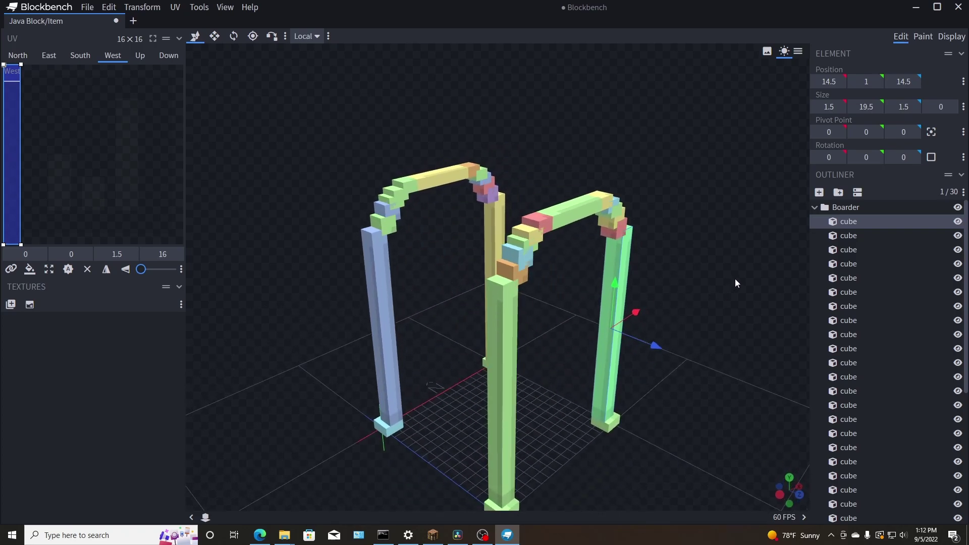
left_click(814, 208)
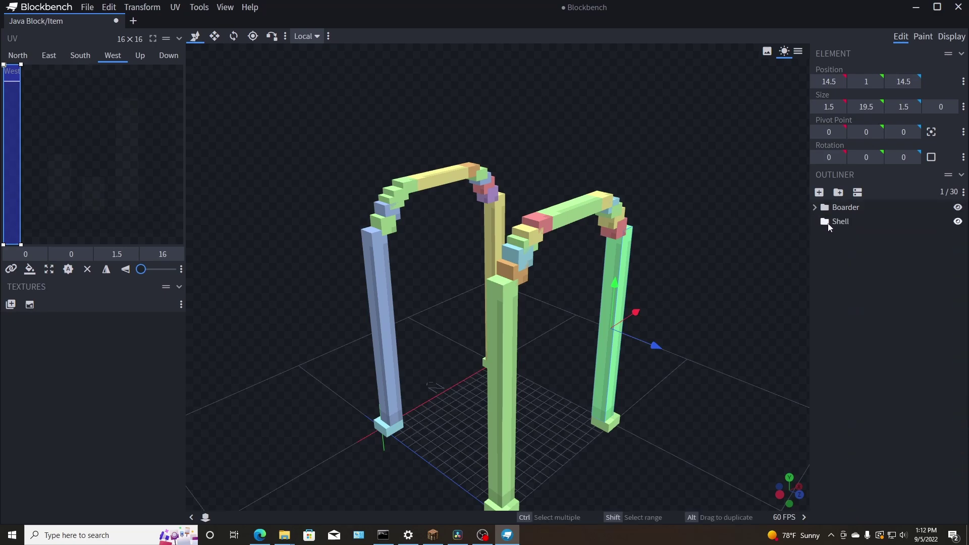
left_click(832, 223)
left_click(819, 192)
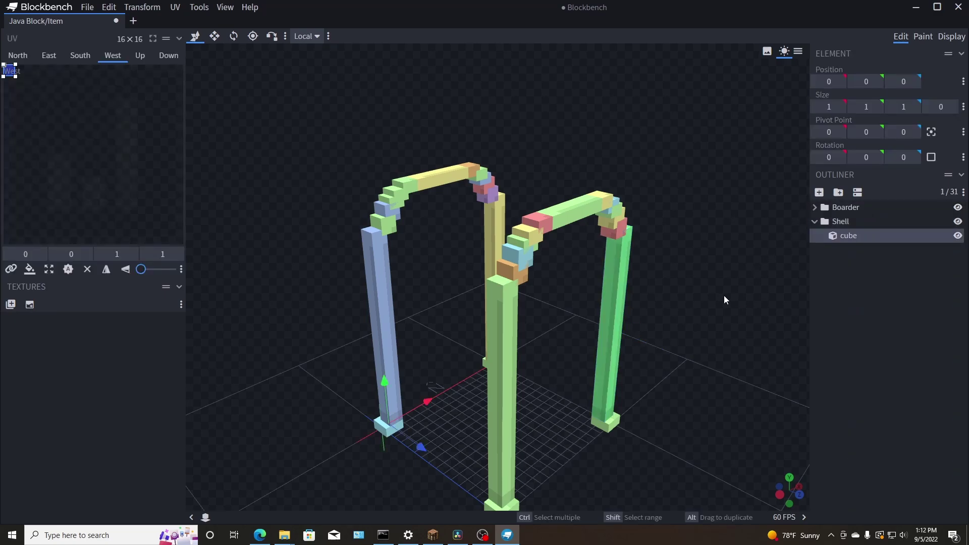
Step: Move the new Shell cube along the X axis to position 2, beside the corner post's foot
left_click_drag(724, 295, 847, 288)
left_click_drag(696, 370, 629, 456)
left_click_drag(527, 469, 675, 392)
right_click_drag(675, 392, 614, 328)
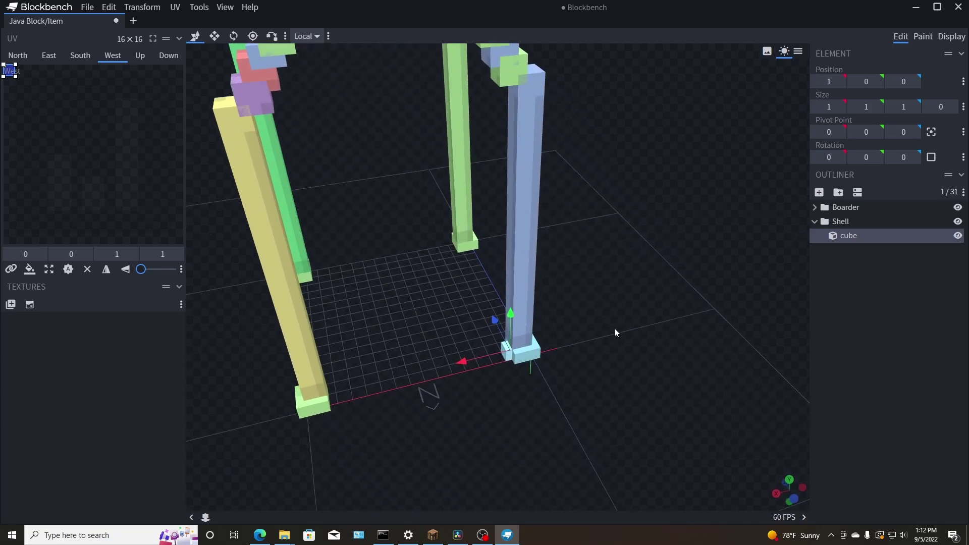
scroll(614, 328, "up", 3)
left_click_drag(619, 323, 651, 358)
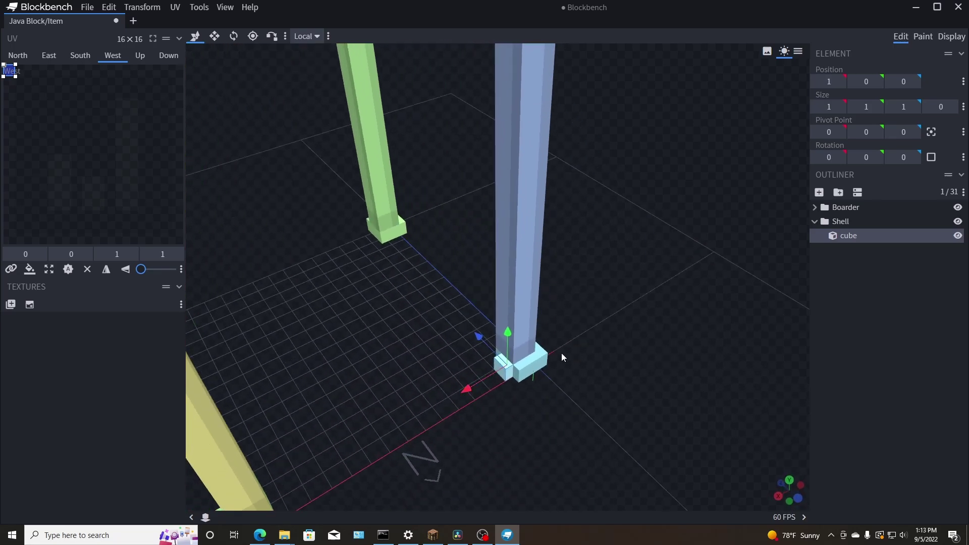
left_click_drag(464, 390, 449, 397)
left_click_drag(603, 401, 632, 403)
right_click_drag(631, 402, 654, 403)
left_click_drag(657, 403, 739, 401)
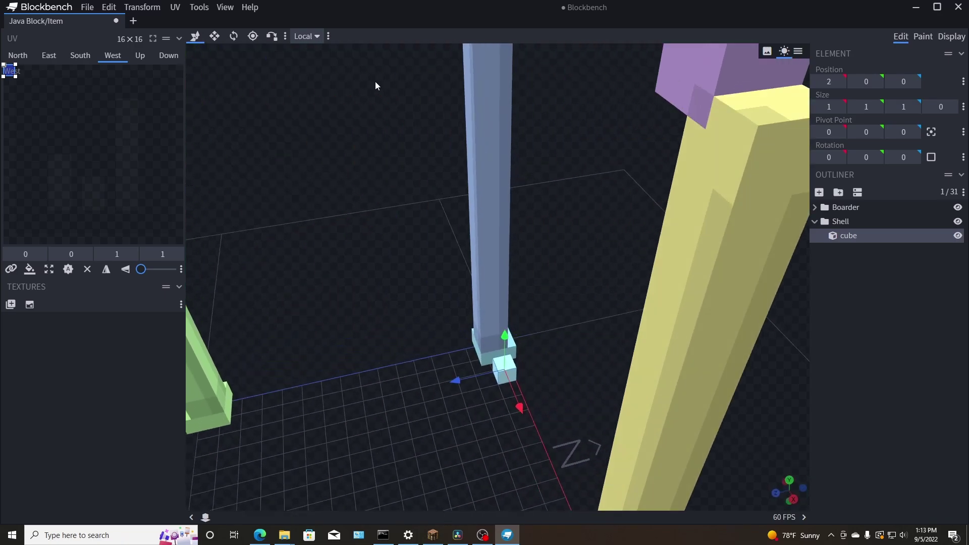
Step: Try a Z size of 0.5 on the Shell cube and undo that size change
left_click(215, 35)
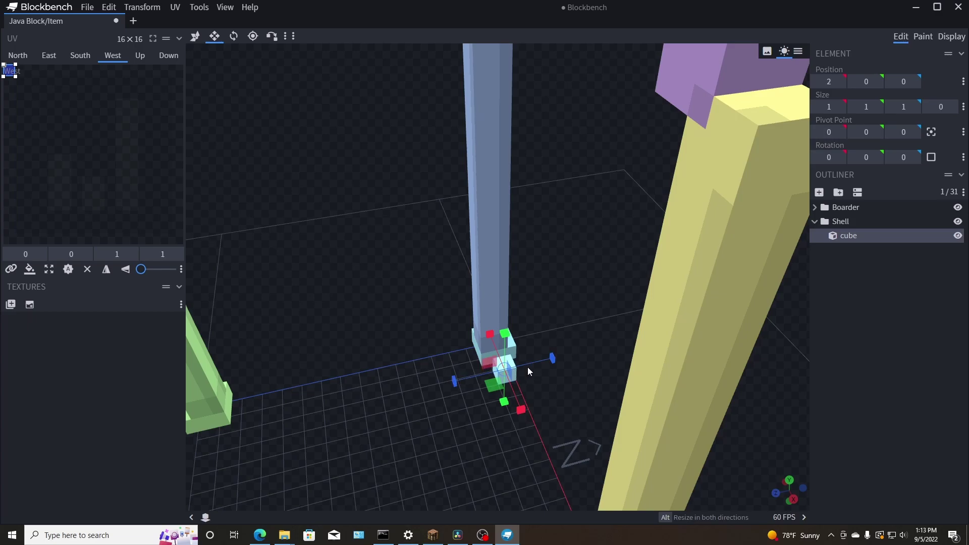
left_click(904, 106)
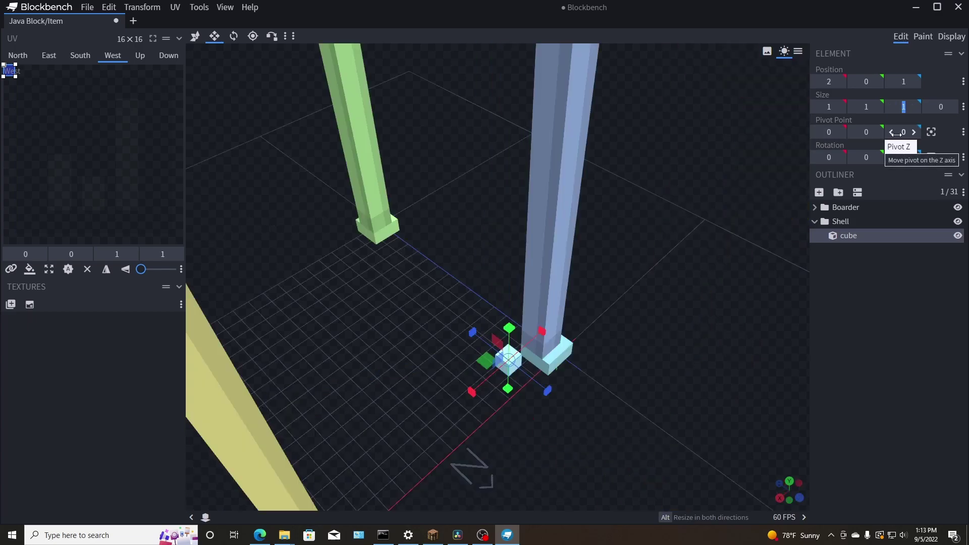
type(".5")
key("Return")
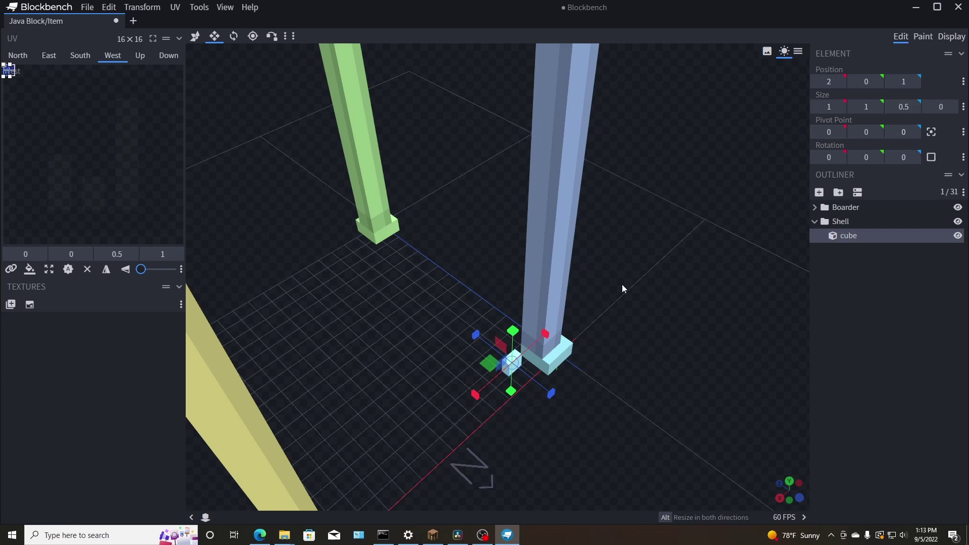
left_click_drag(623, 288, 757, 242)
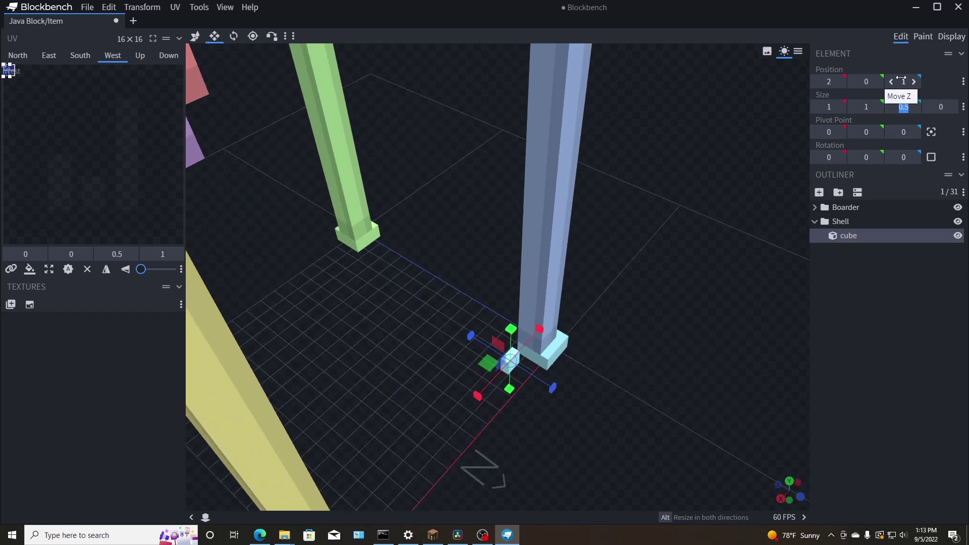
key("ctrl+z")
Step: Position the Shell cube at X 1.5 and Z 0.5 so it sits against the corner post
left_click_drag(713, 233, 772, 240)
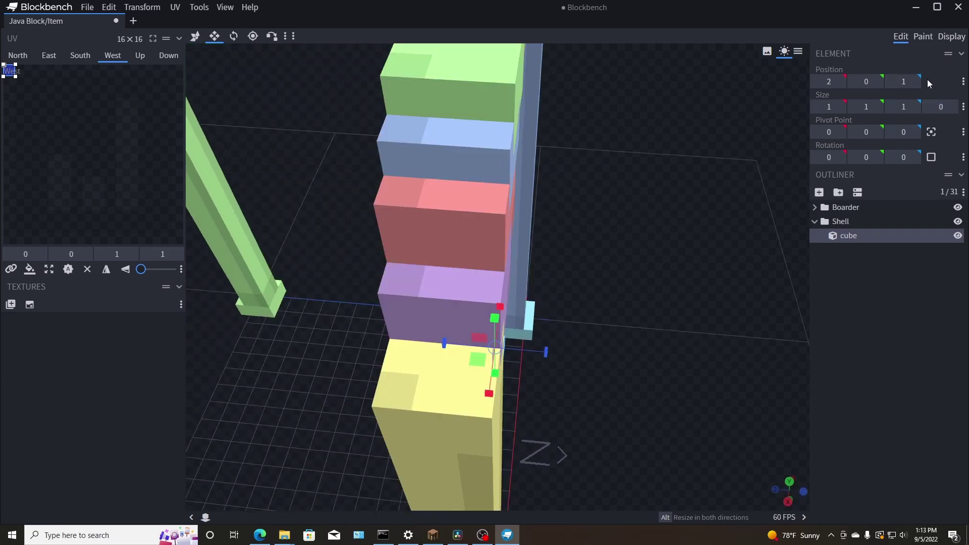
left_click_drag(903, 77, 916, 77)
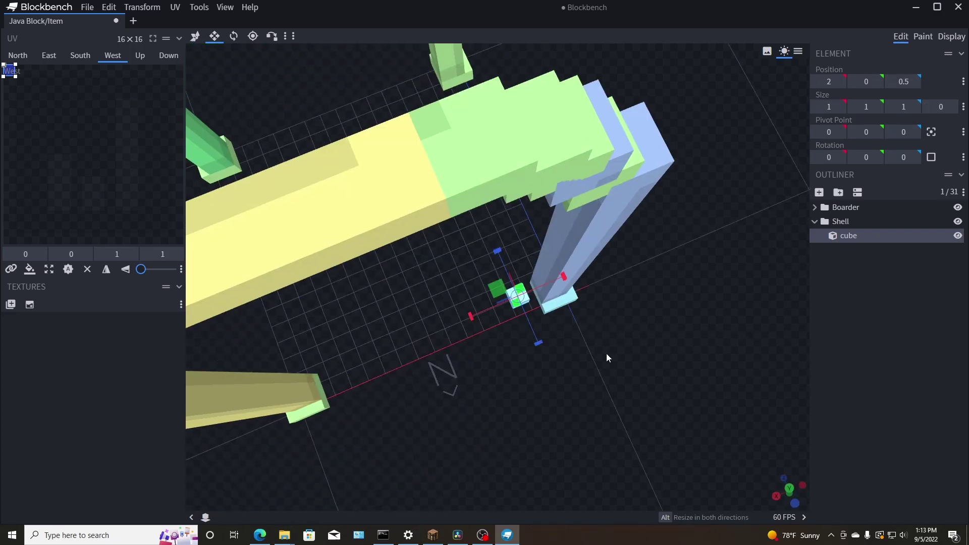
left_click_drag(607, 357, 570, 341)
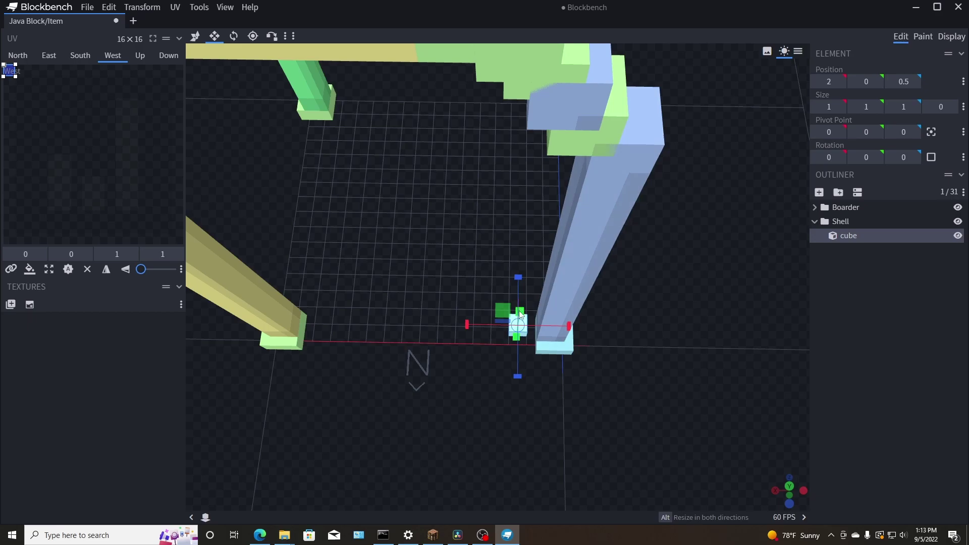
left_click(195, 37)
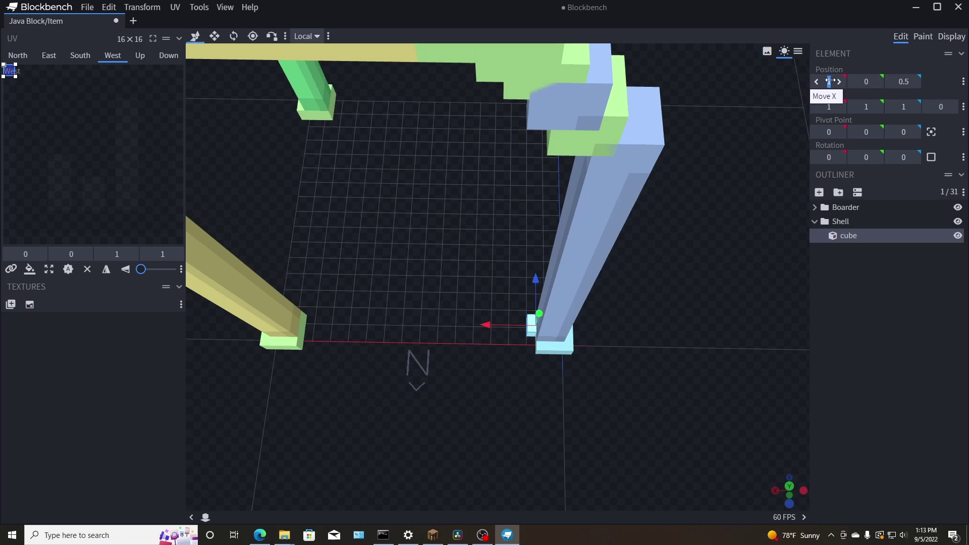
mouse_move(692, 255)
left_mouse_down()
mouse_move(707, 238)
mouse_move(695, 225)
mouse_move(735, 235)
mouse_move(701, 244)
left_mouse_up()
scroll(437, 150, "down", 3)
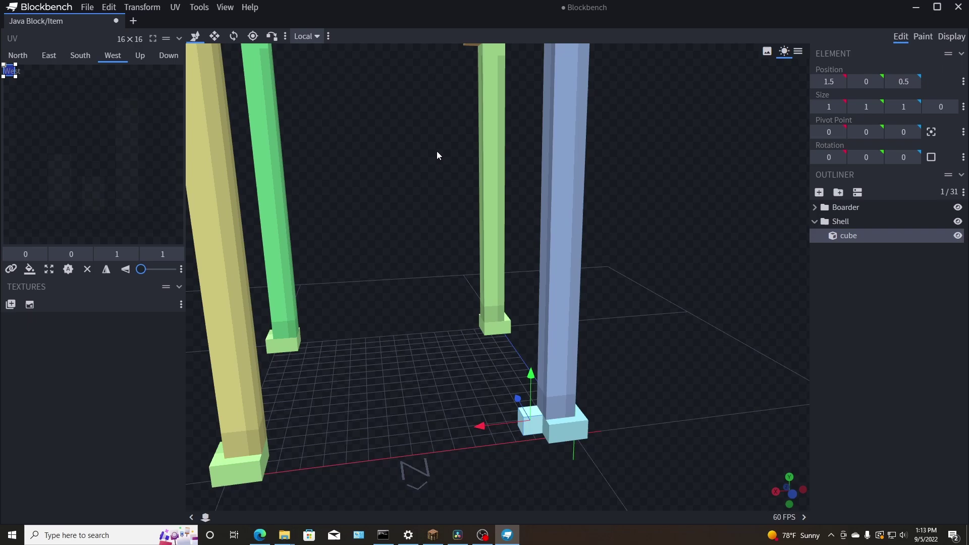
Step: Resize the Shell cube into a panel between the two posts, 13 wide and 15 high
left_click(214, 37)
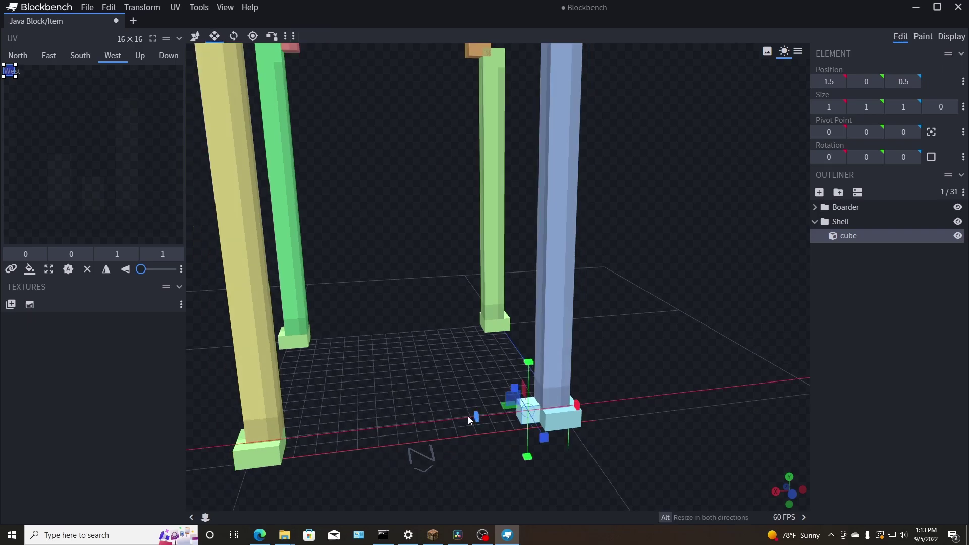
left_click_drag(470, 420, 230, 430)
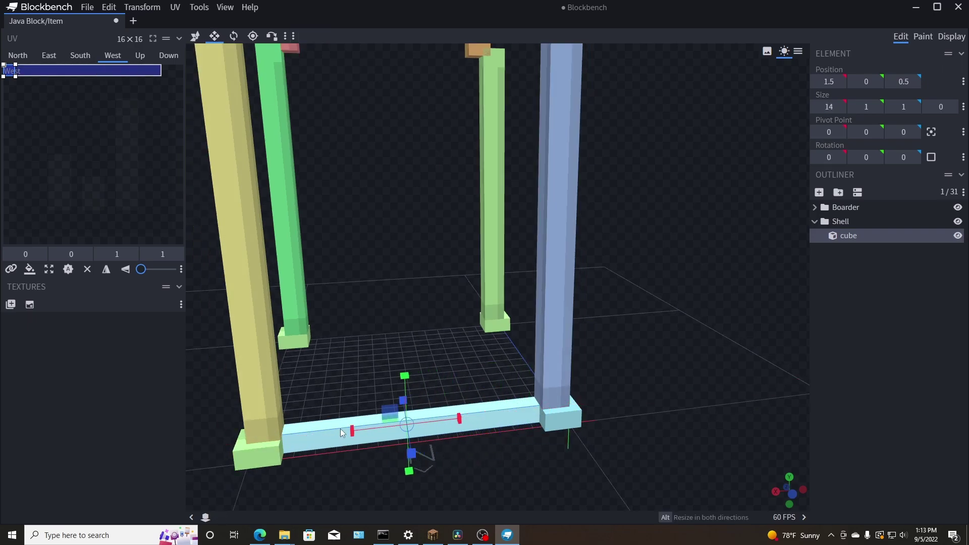
left_click_drag(353, 431, 388, 420)
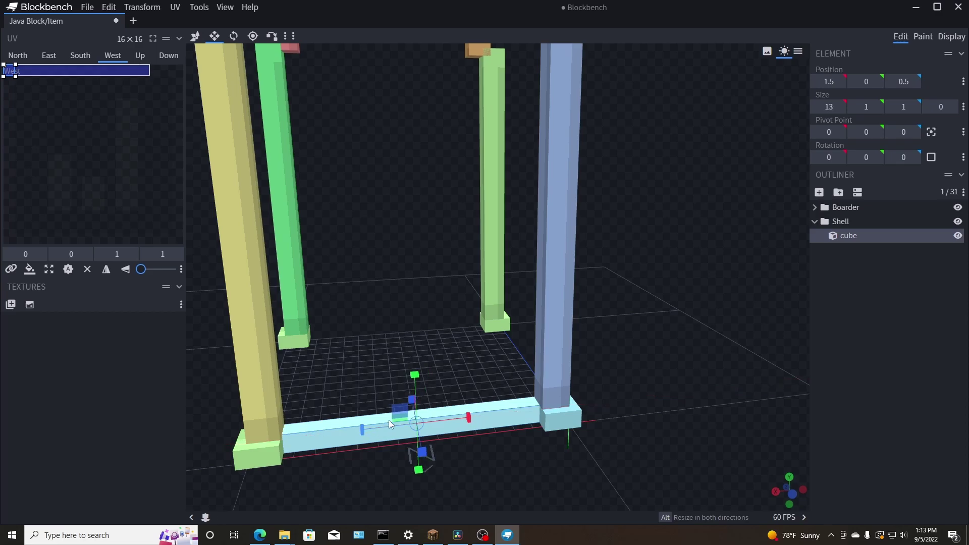
left_click_drag(414, 374, 404, 84)
scroll(756, 289, "up", 3)
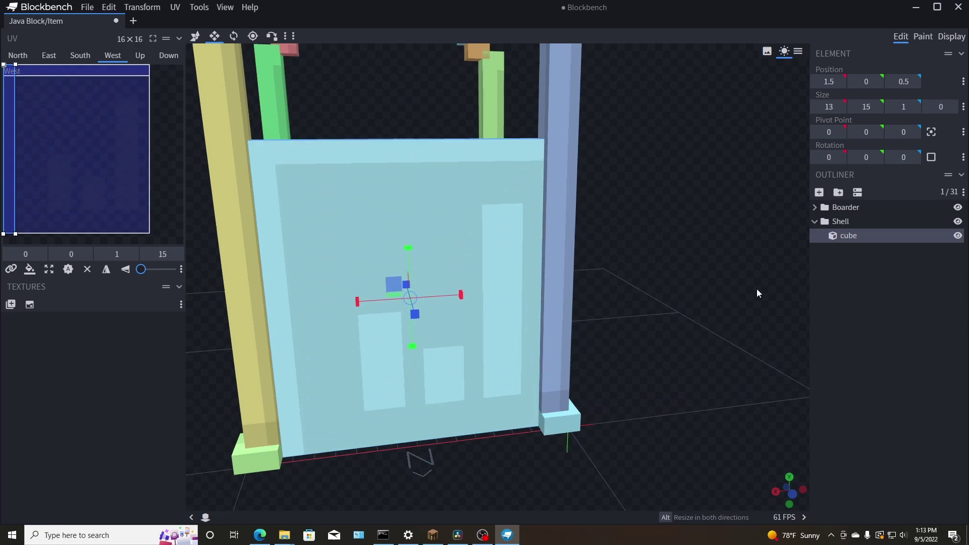
Step: Examine the panel's fit between the posts and compare it with the trash can reference photo in Edge
left_click_drag(615, 331, 711, 338)
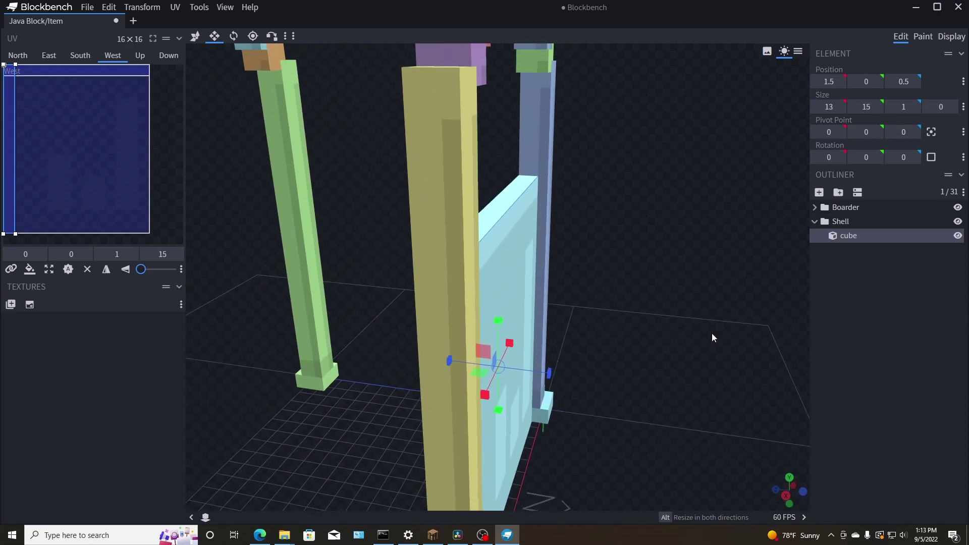
scroll(458, 317, "up", 2)
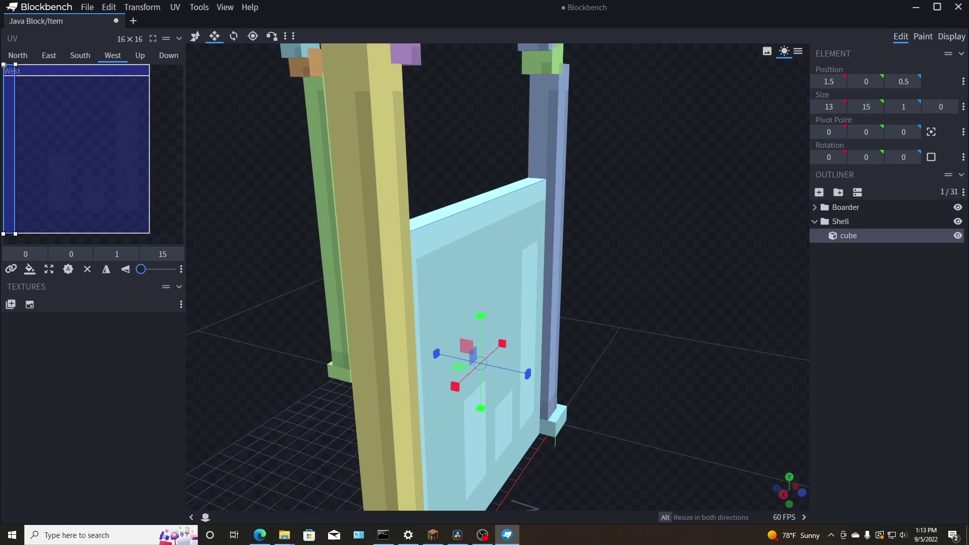
key("alt+Tab")
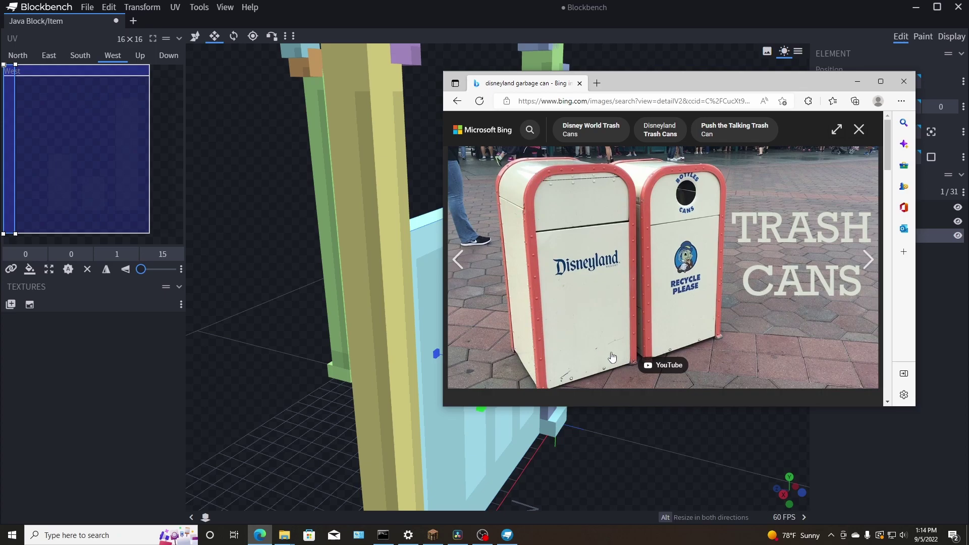
key("alt+Tab")
left_click_drag(648, 286, 582, 445)
left_click_drag(709, 409, 693, 406)
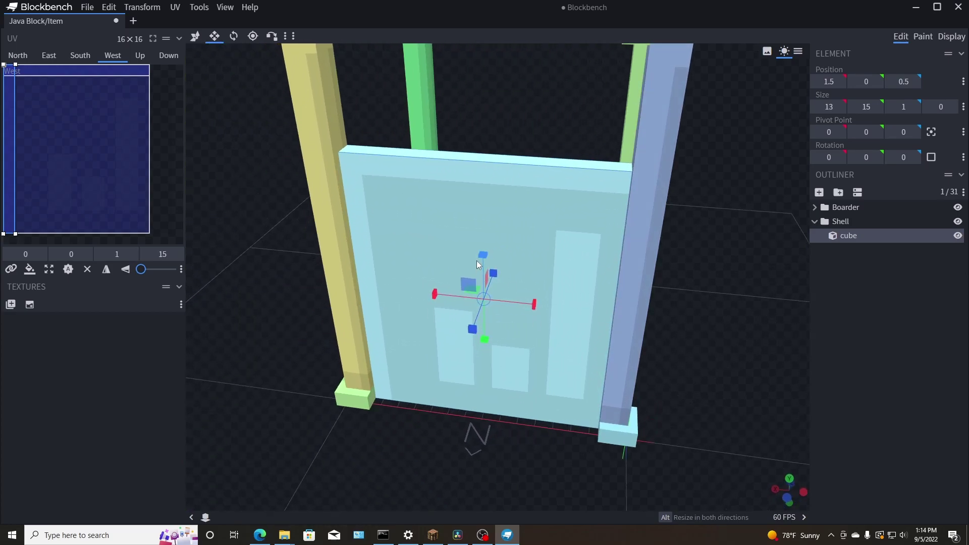
left_click_drag(735, 259, 658, 429)
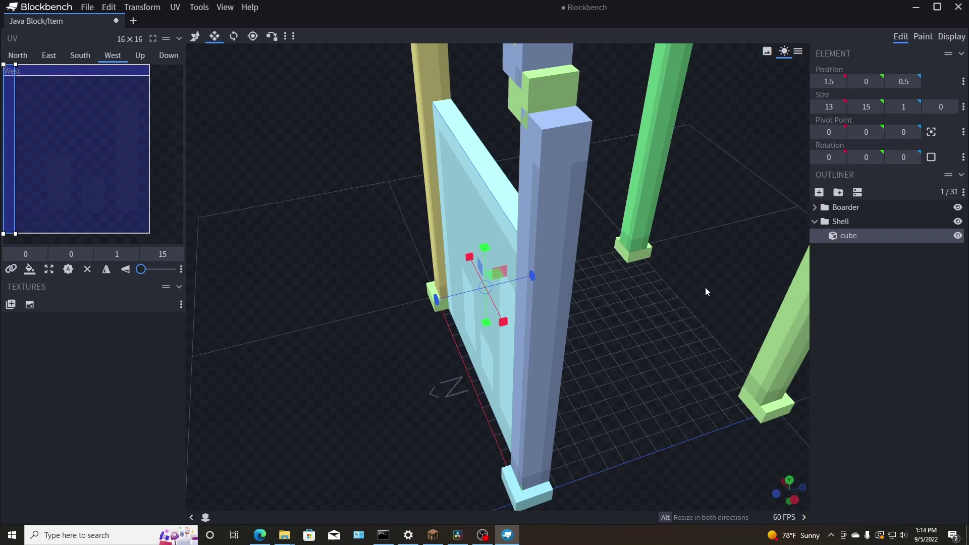
left_click_drag(706, 292, 788, 333)
Step: Duplicate the Shell panel and move the copy along the Z axis toward the opposite side of the frame
right_click(846, 233)
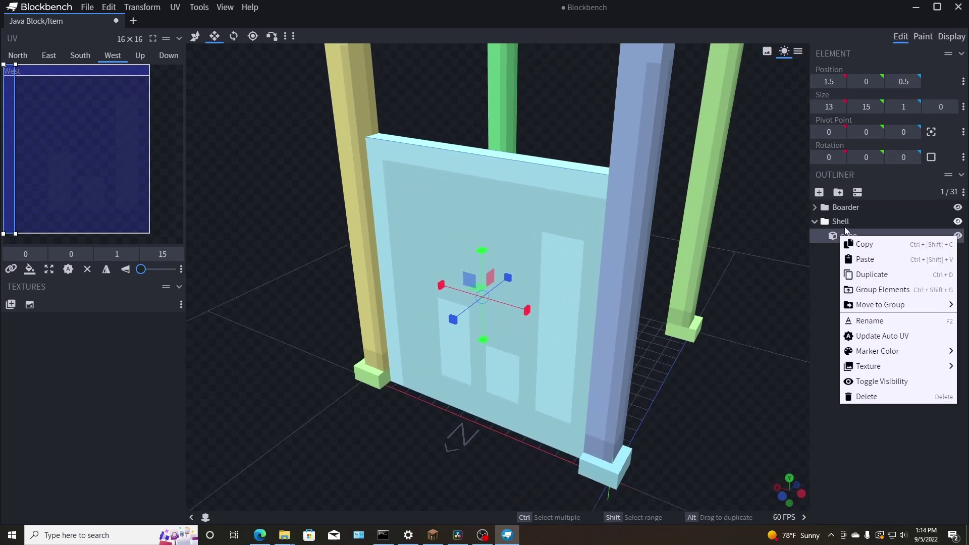
left_click(881, 274)
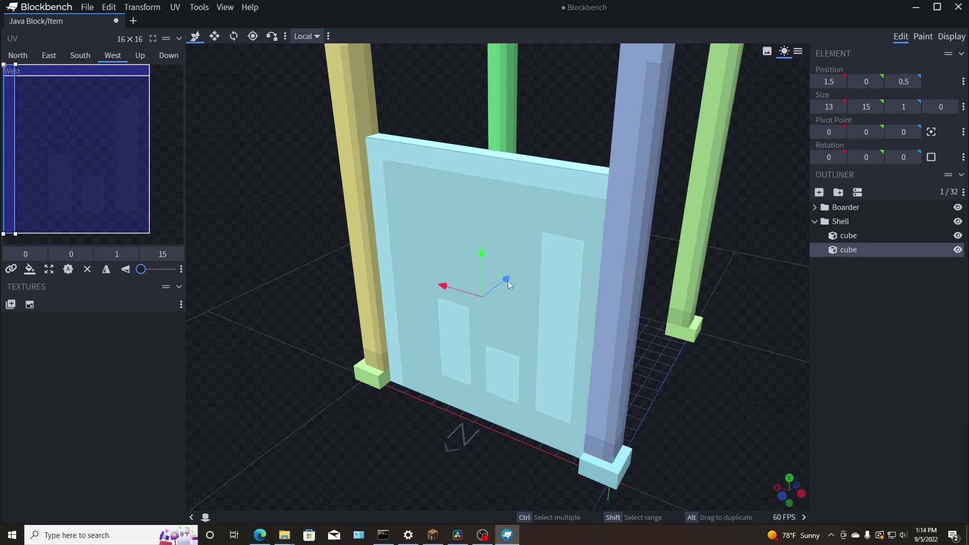
left_click_drag(508, 281, 640, 338)
left_click_drag(613, 450, 737, 401)
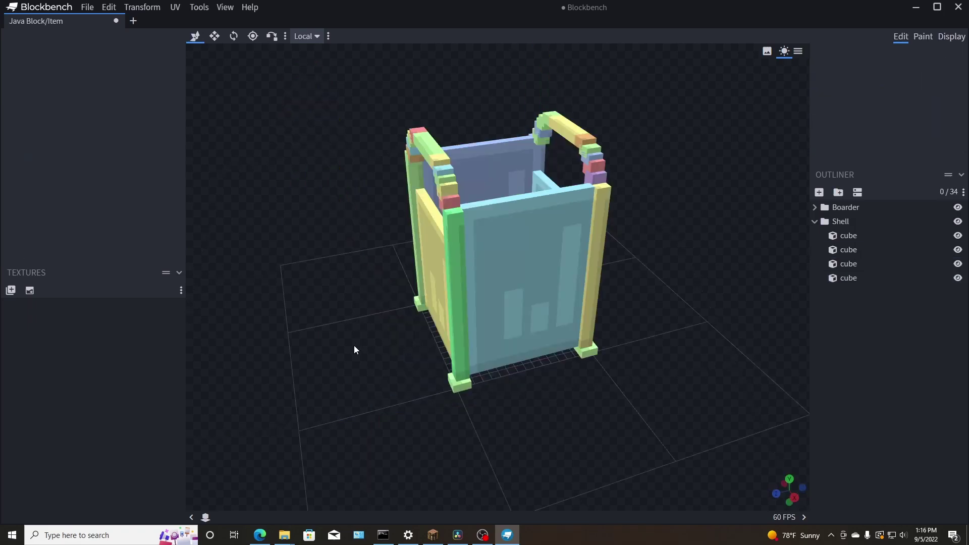
Step: Inspect the size and position of one lower panel and one tall side panel in the Shell group
left_click_drag(354, 346, 482, 336)
left_click(480, 323)
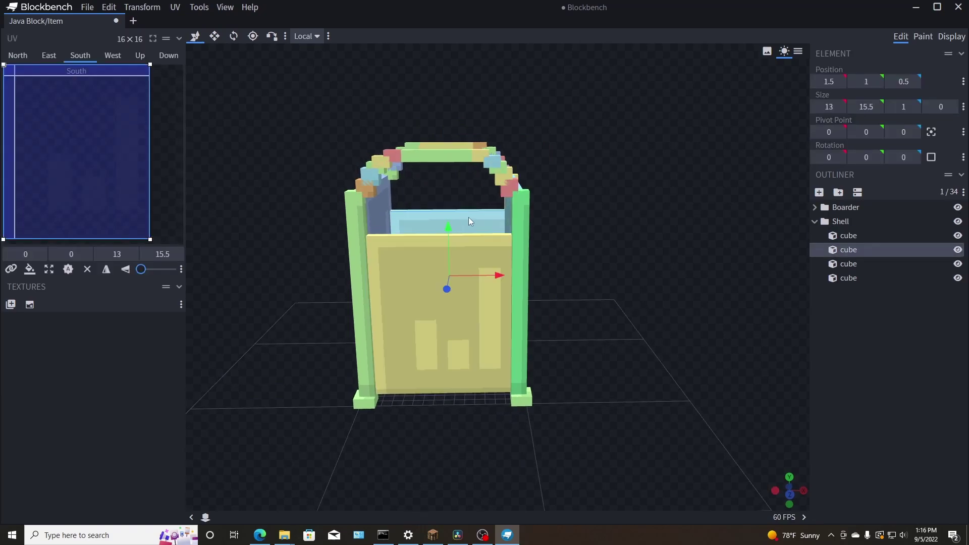
left_click_drag(469, 217, 545, 283)
left_click(545, 283)
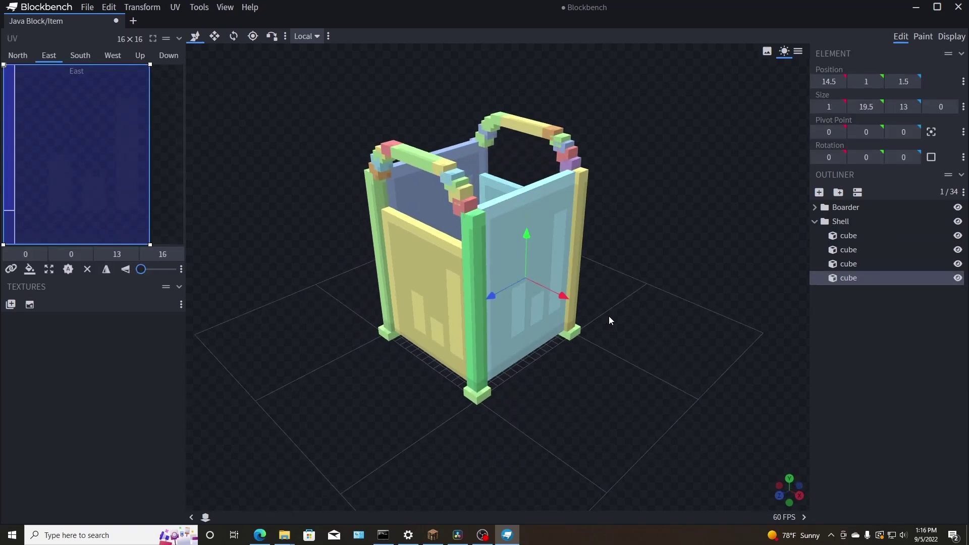
left_click_drag(609, 316, 534, 325)
scroll(569, 365, "up", 4)
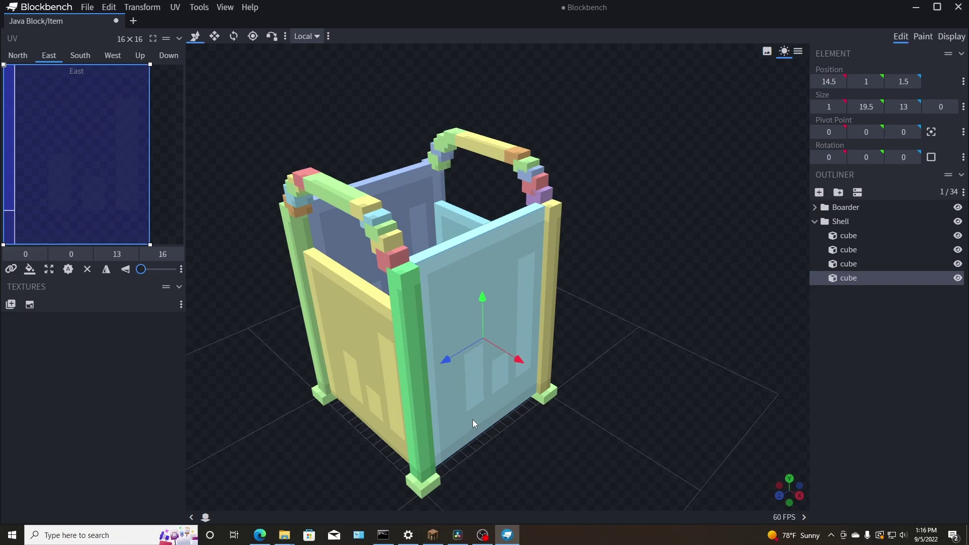
Step: Examine up close how the tall side panel meets the corner post and the stepped arch
right_click_drag(607, 245, 567, 256)
left_click_drag(578, 256, 636, 238)
scroll(618, 247, "up", 7)
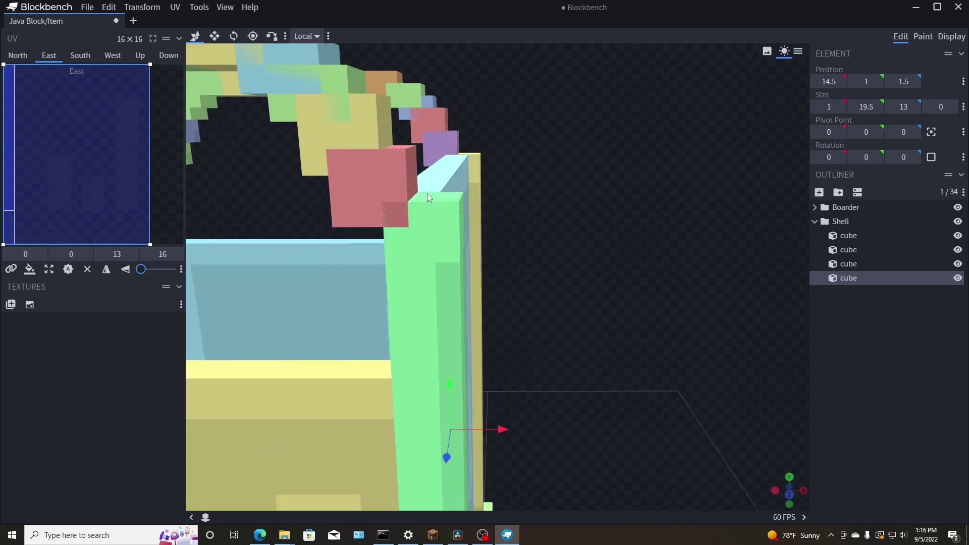
left_click_drag(531, 135, 495, 231)
scroll(570, 171, "down", 5)
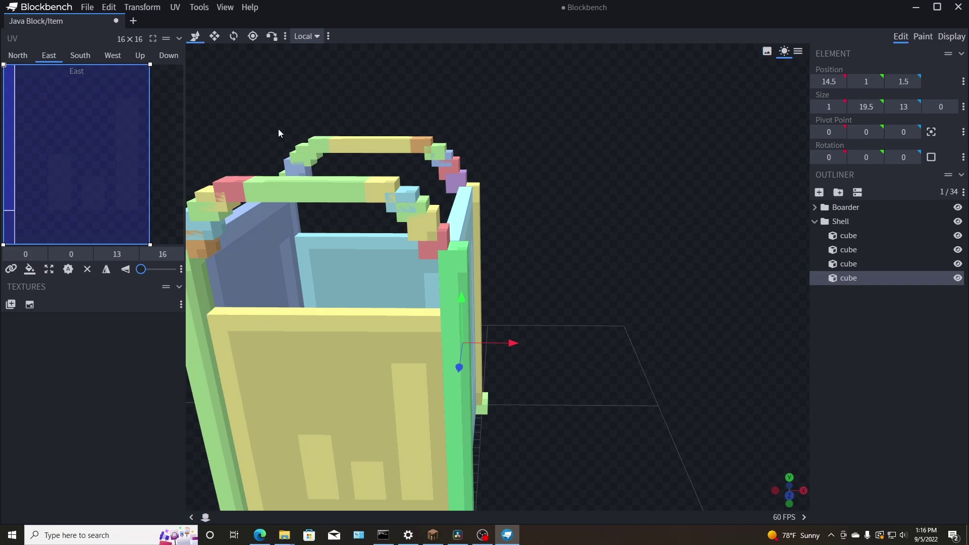
left_click_drag(279, 132, 479, 147)
left_click_drag(473, 189, 666, 353)
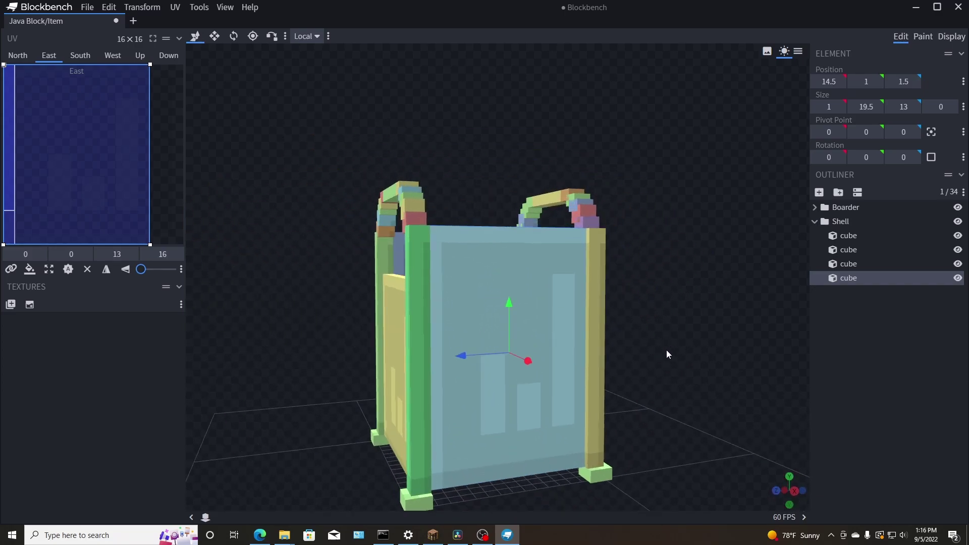
left_click(839, 222)
left_click(819, 192)
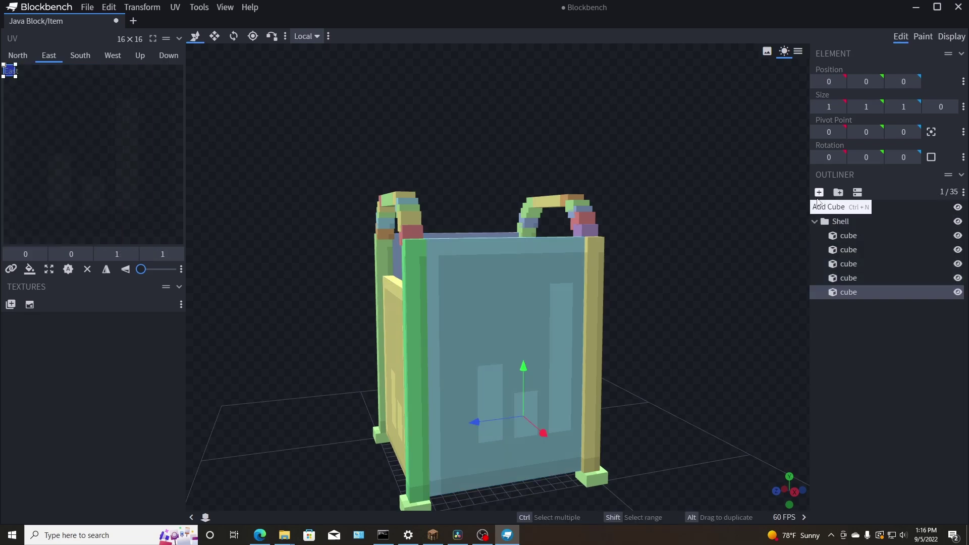
left_click_drag(724, 313, 552, 217)
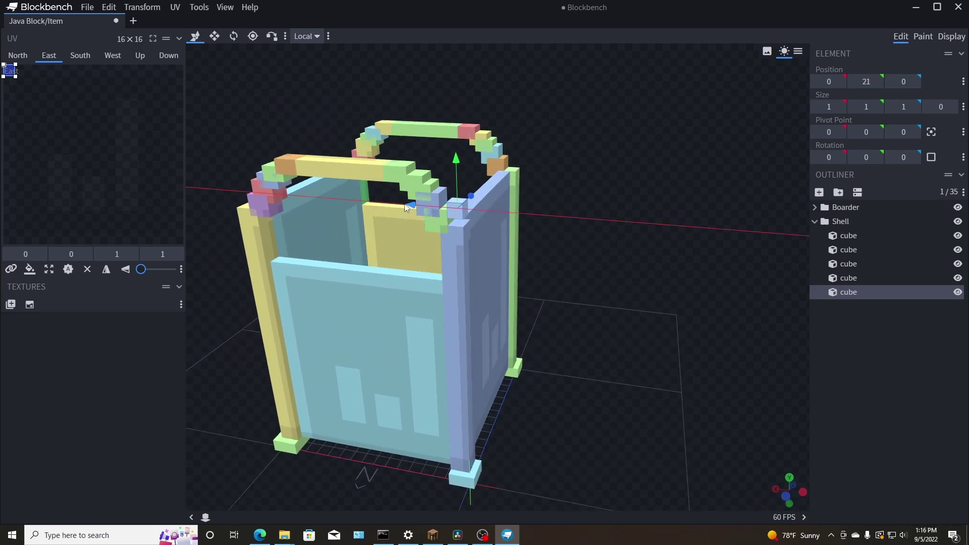
left_click_drag(407, 206, 402, 206)
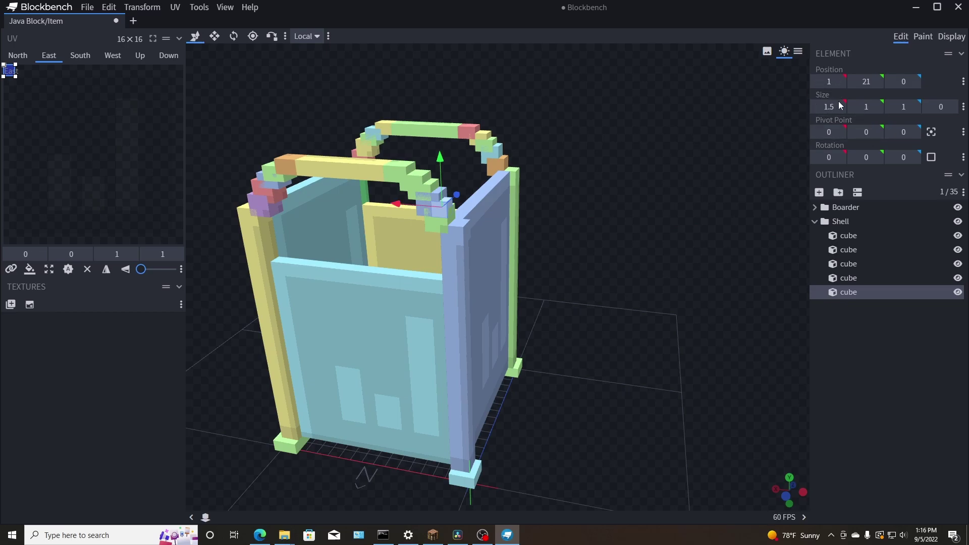
key("KP_1")
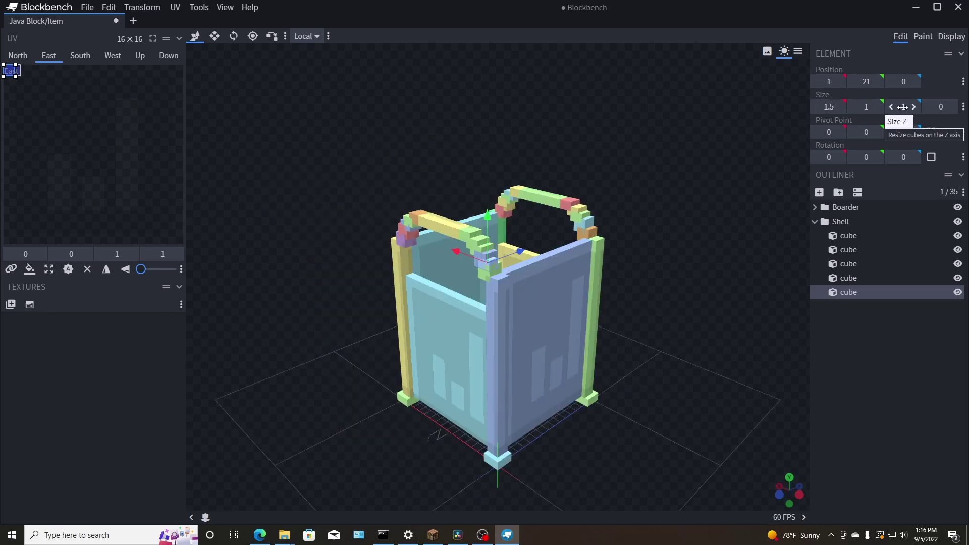
key("KP_5")
key("Tab")
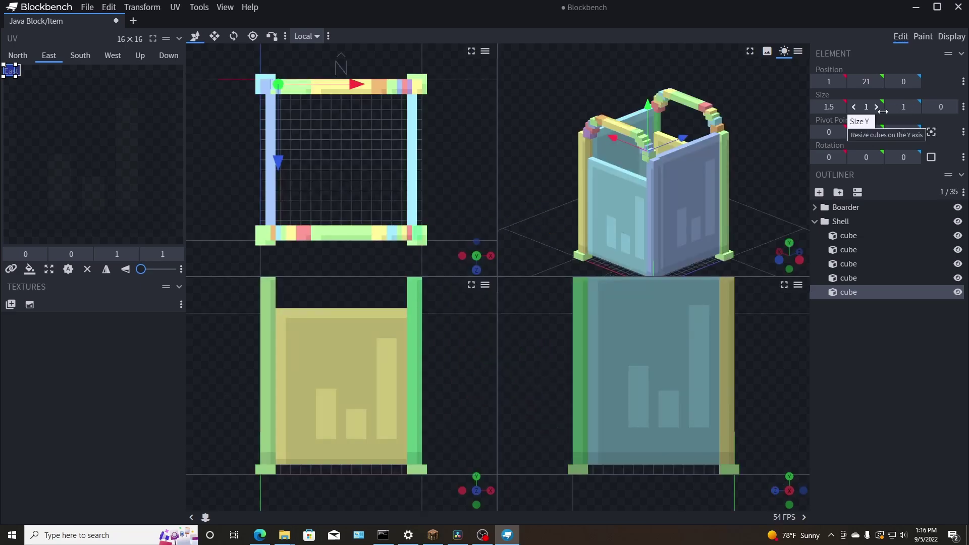
key("ctrl+z")
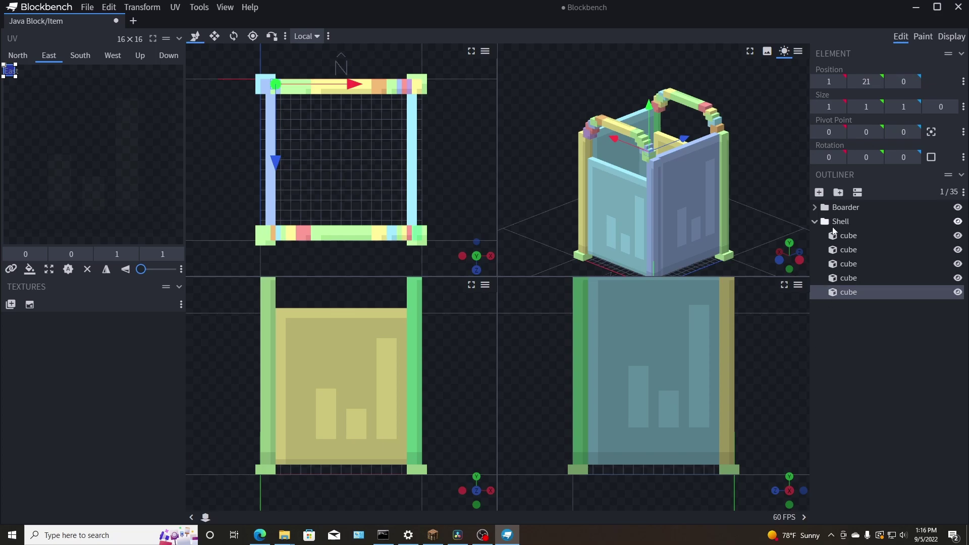
left_click(705, 225)
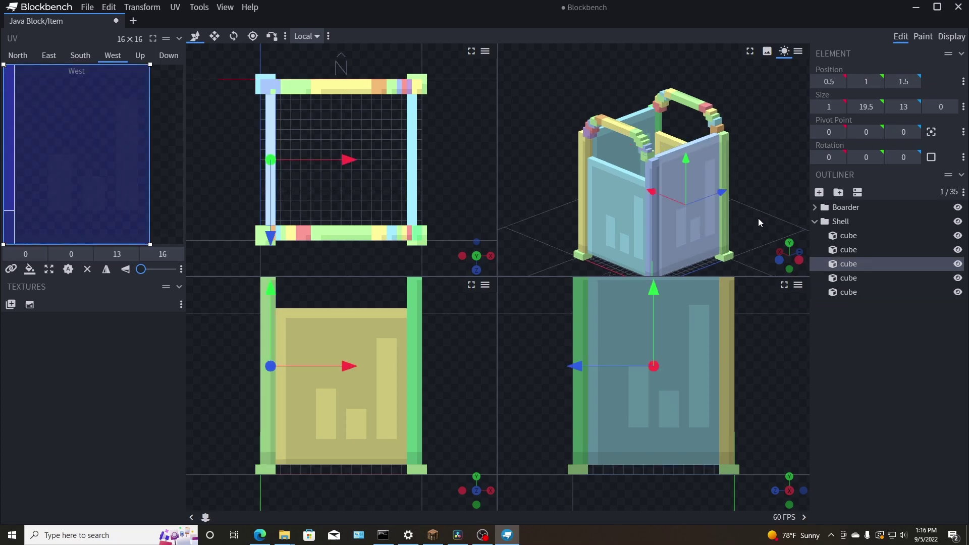
key("Delete")
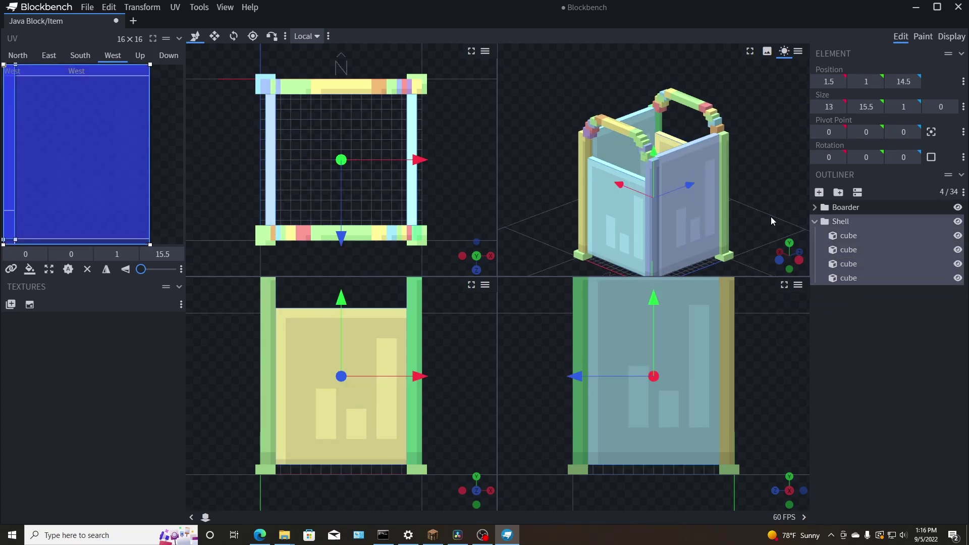
Step: Add a new cube and place it inside the Shell group
left_click_drag(773, 216, 630, 228)
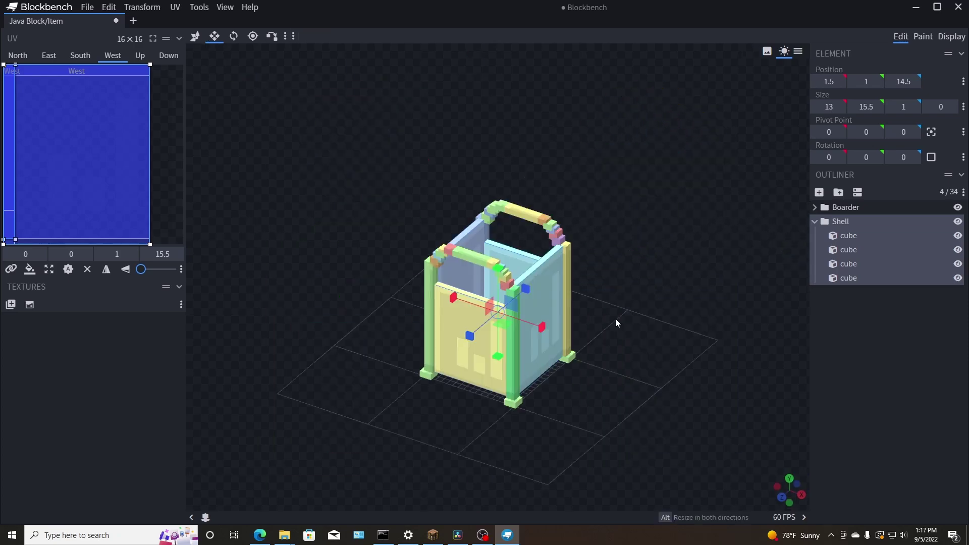
left_click_drag(615, 320, 506, 348)
left_click_drag(618, 361, 664, 325)
left_click(832, 369)
left_click(819, 193)
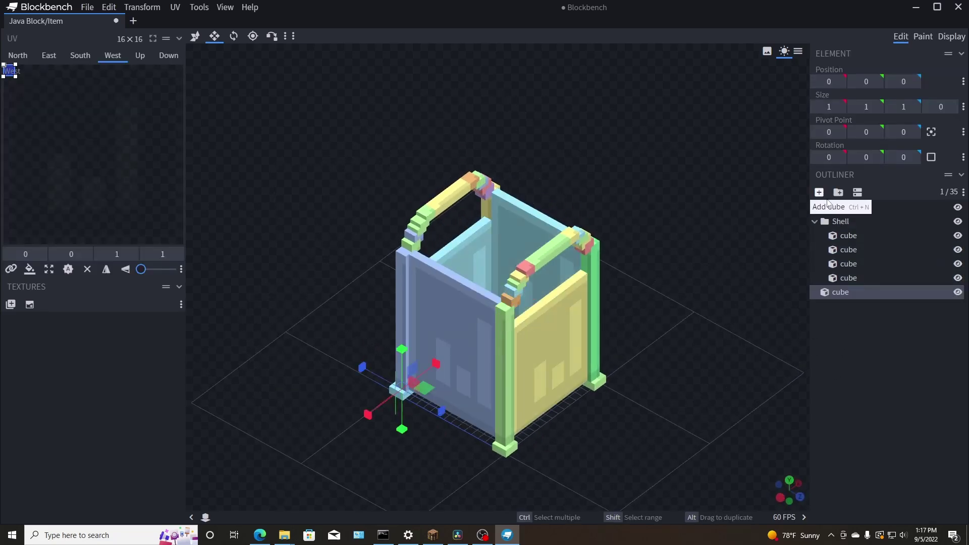
left_click_drag(830, 283, 850, 299)
Step: Move the new Shell cube to X 1, Y 21, Z 0 at the base of the stepped arch
left_click_drag(753, 351, 858, 358)
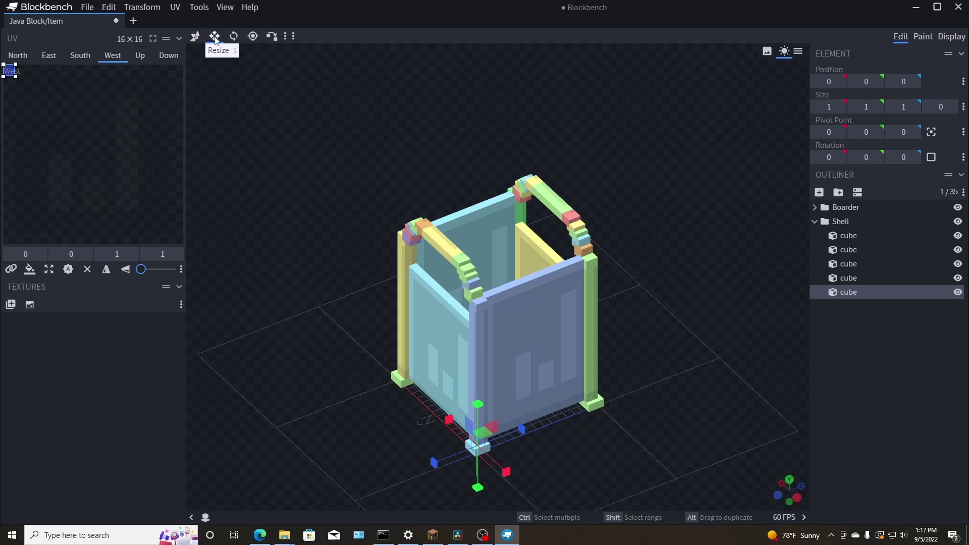
left_click(197, 40)
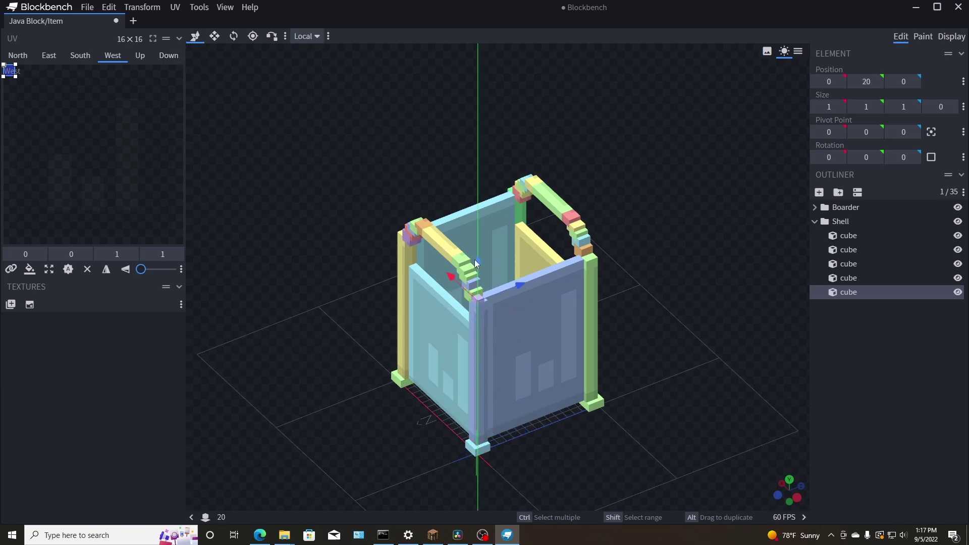
left_click_drag(474, 259, 445, 266)
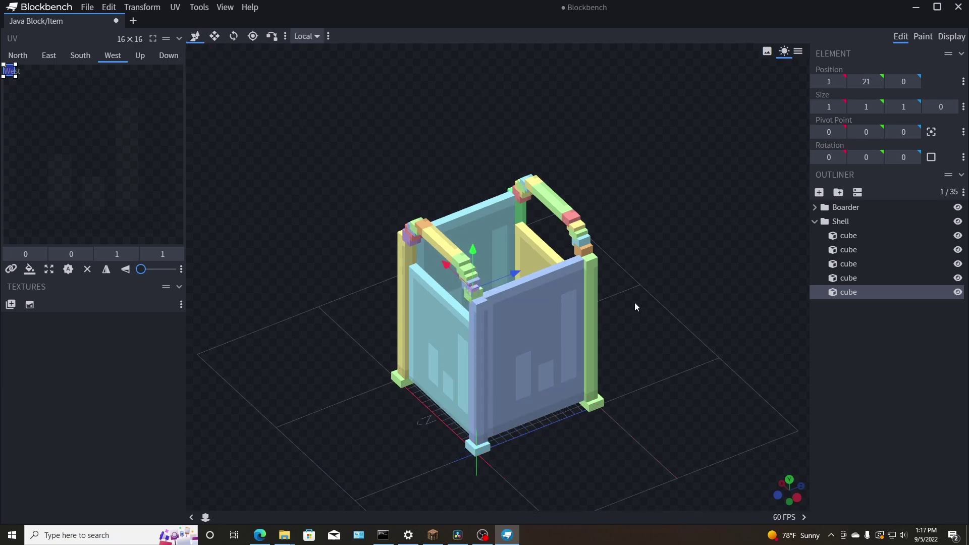
left_click_drag(635, 304, 662, 275)
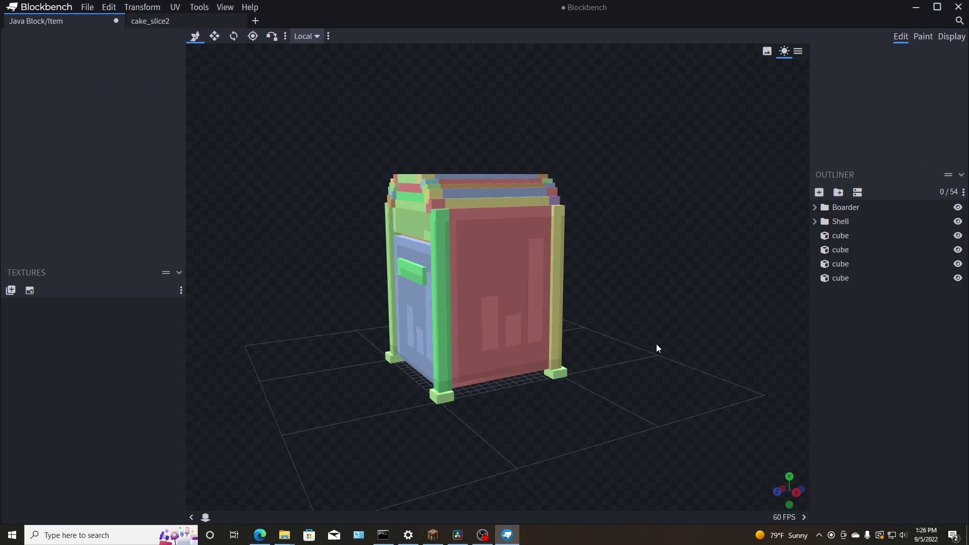
Step: Inspect the trash can's border frame and crossbars with the Shell group temporarily hidden
left_click_drag(657, 348, 591, 281)
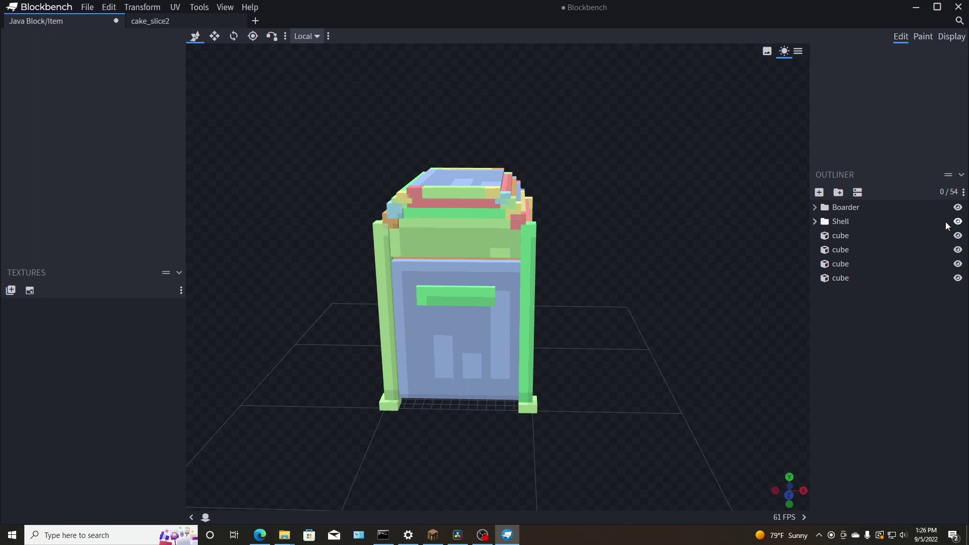
left_click(958, 222)
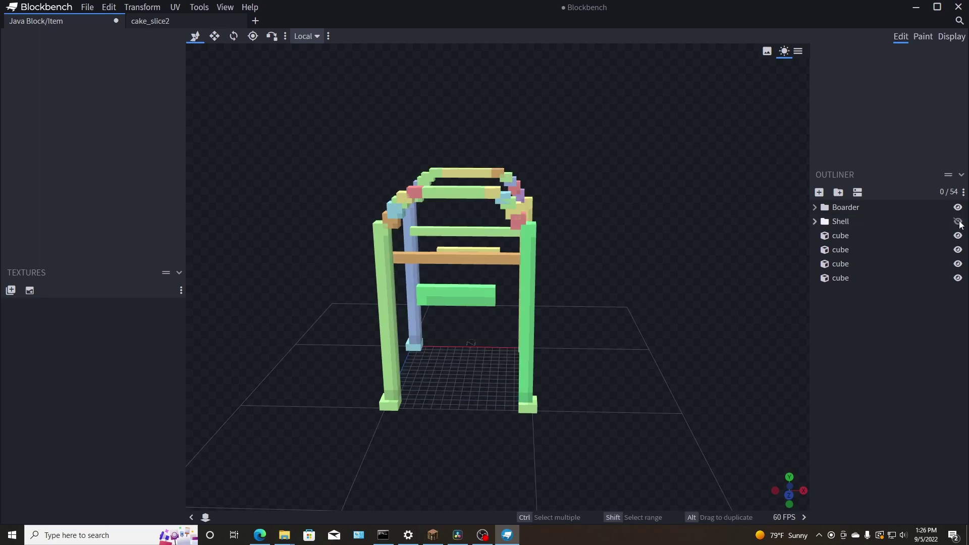
mouse_move(675, 263)
left_mouse_down()
mouse_move(591, 264)
mouse_move(659, 273)
left_mouse_up()
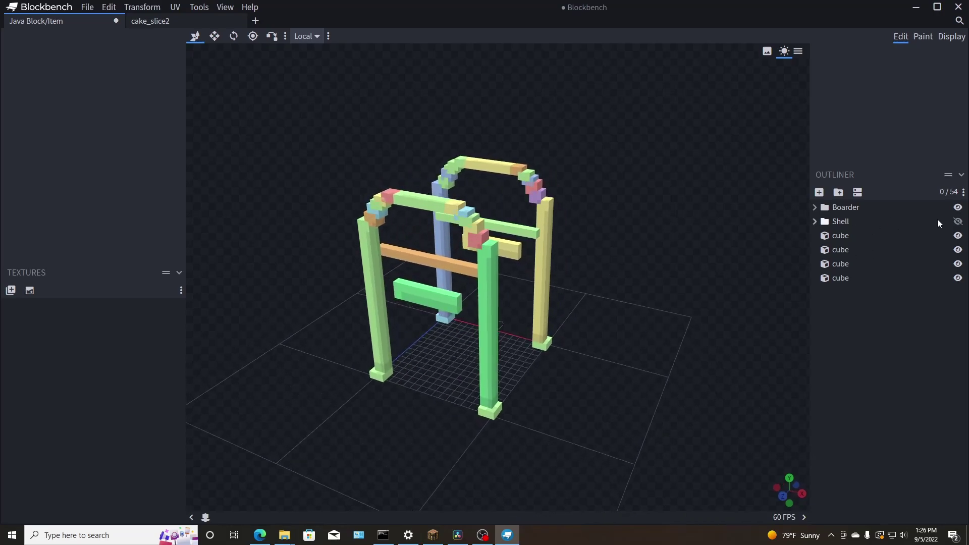
left_click(958, 221)
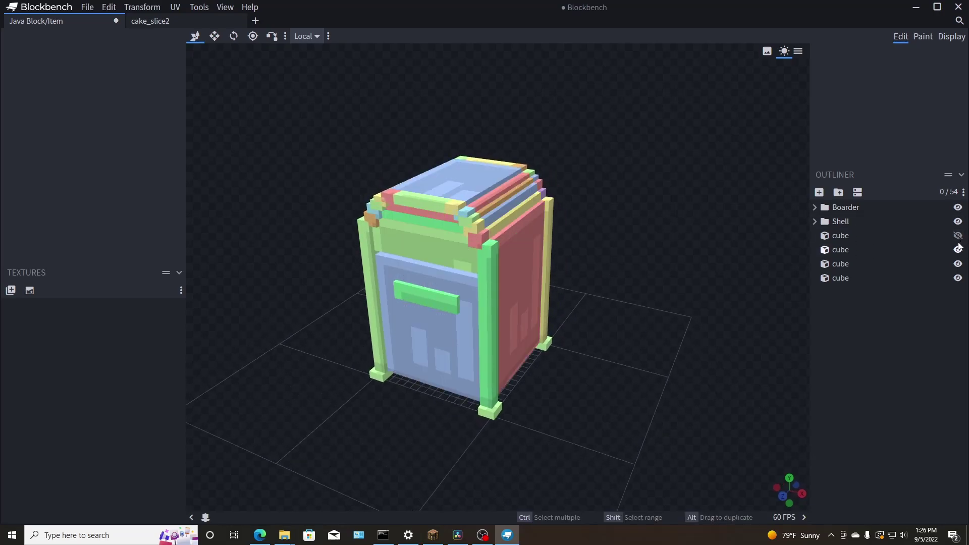
left_click_drag(709, 302, 693, 289)
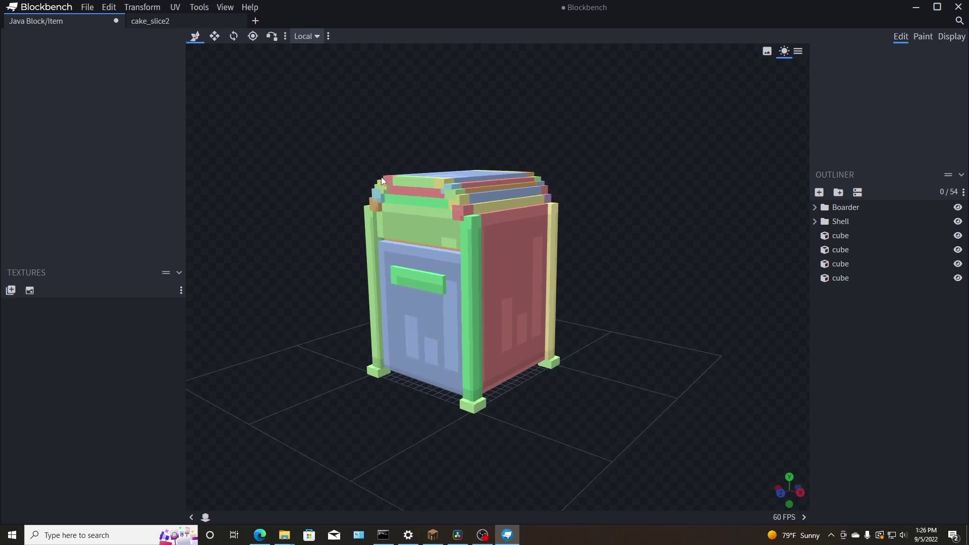
Step: Close the cake_slice2 model, keeping the trash can model open
left_click(240, 21)
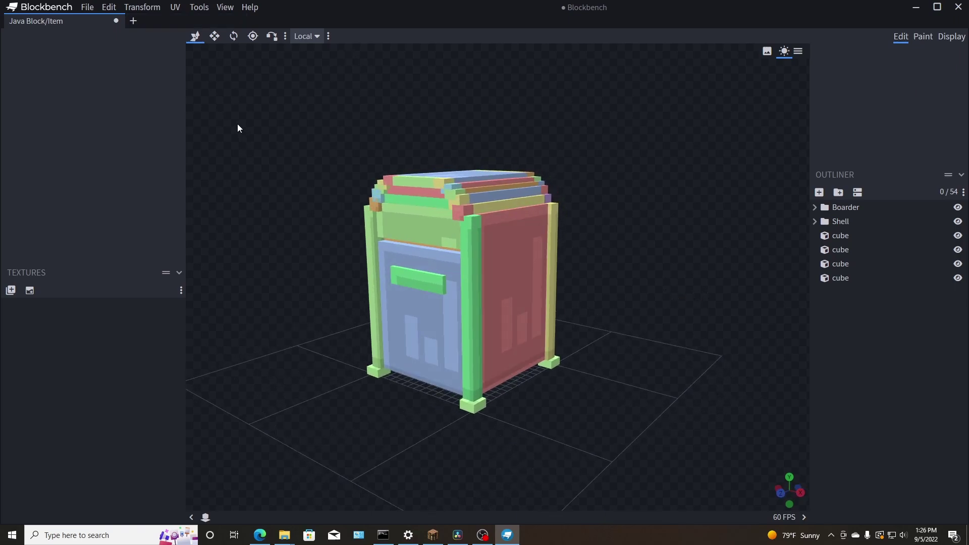
left_click_drag(736, 244, 584, 197)
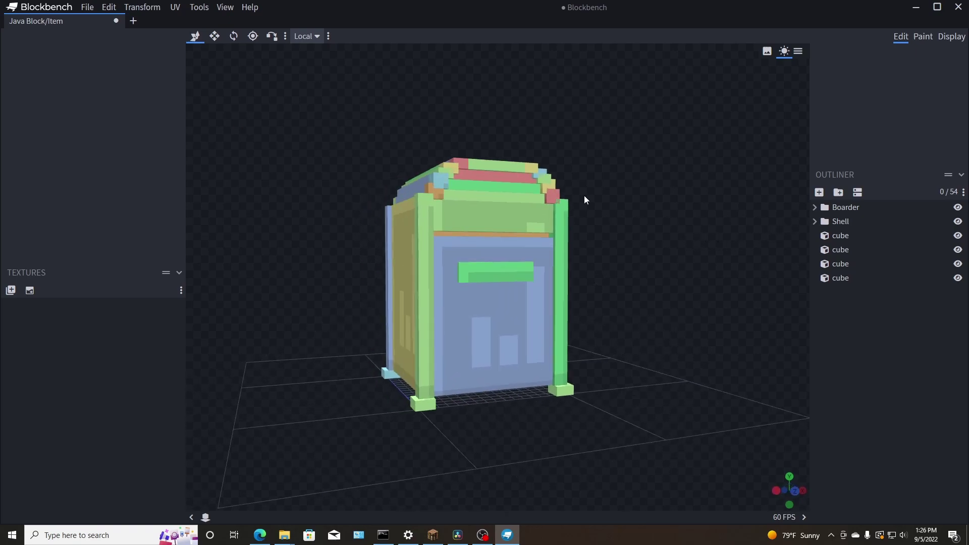
left_click_drag(588, 240, 462, 252)
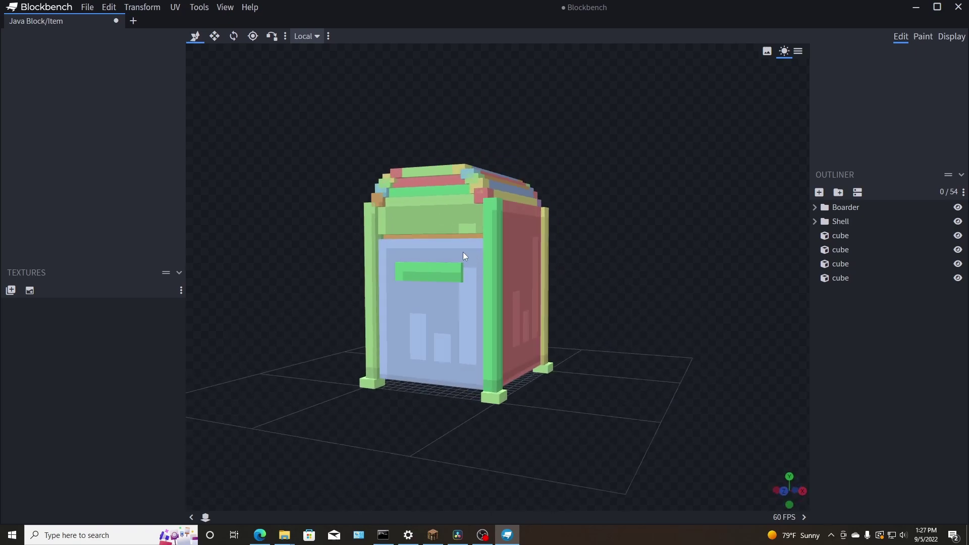
Step: Compare the trash can model with the Disneyland trash can photo in Edge, checking its front, side and roof
left_click(260, 535)
left_click_drag(357, 75, 657, 82)
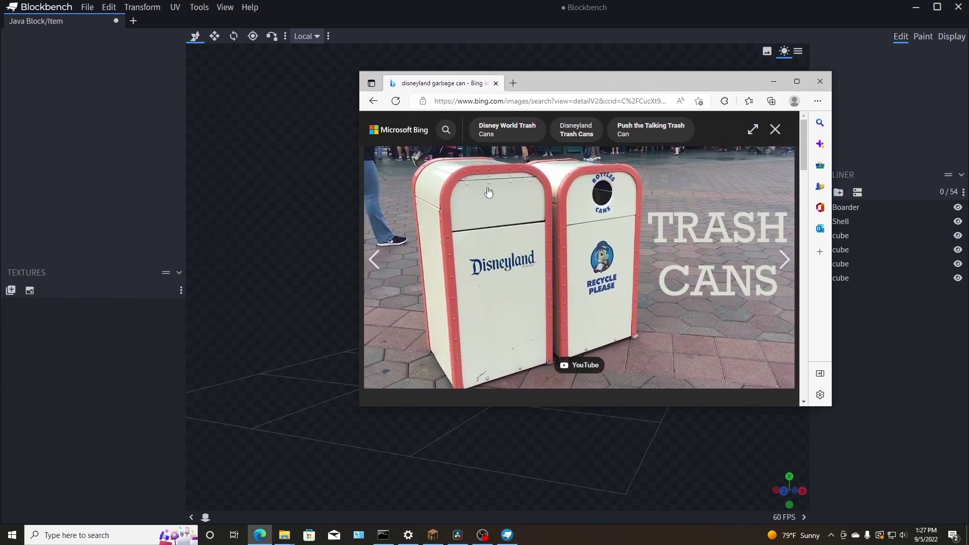
left_click_drag(738, 81, 0, 144)
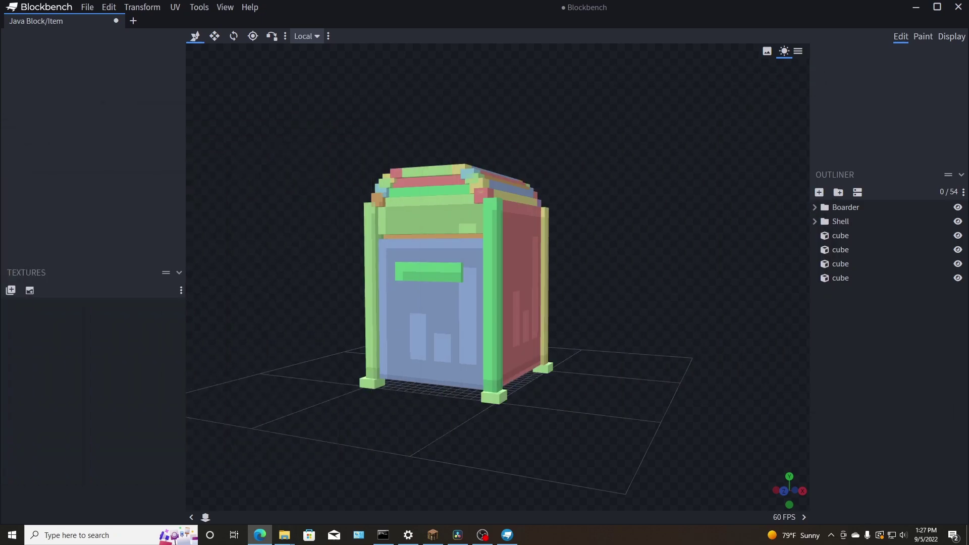
left_click_drag(221, 282, 421, 291)
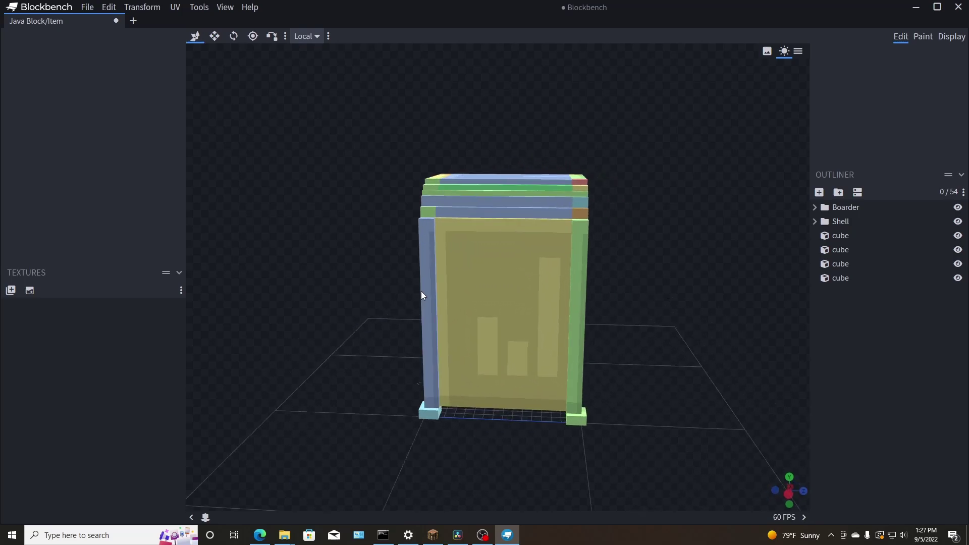
left_click_drag(628, 232, 515, 286)
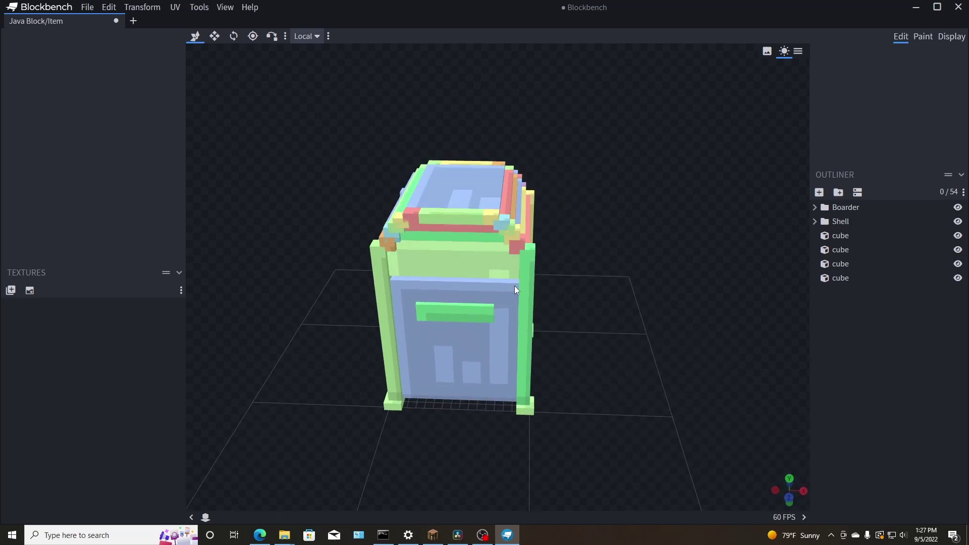
left_click_drag(573, 320, 469, 222)
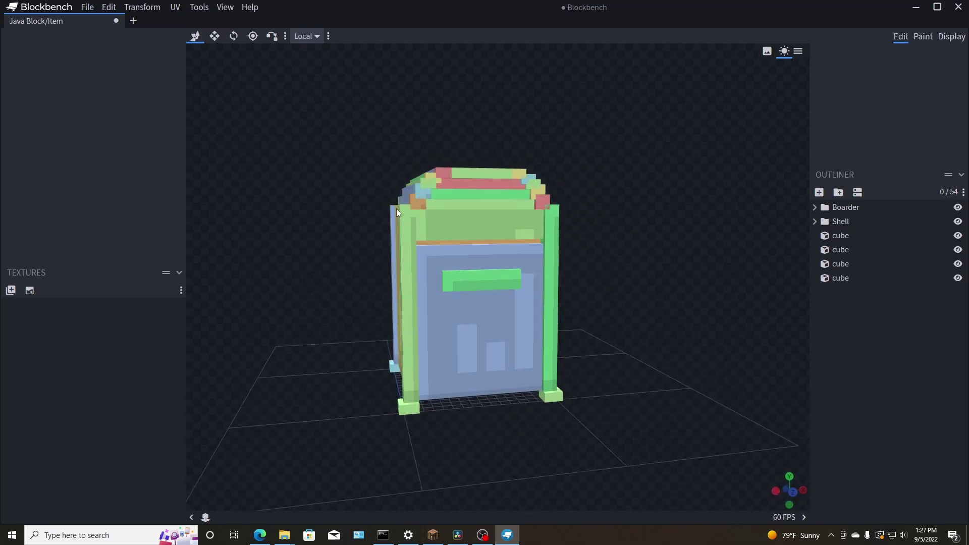
Step: Set the trash can's third-person right-hand display scale to 0.5 on all three axes
left_click(952, 36)
left_click_drag(722, 250, 757, 201)
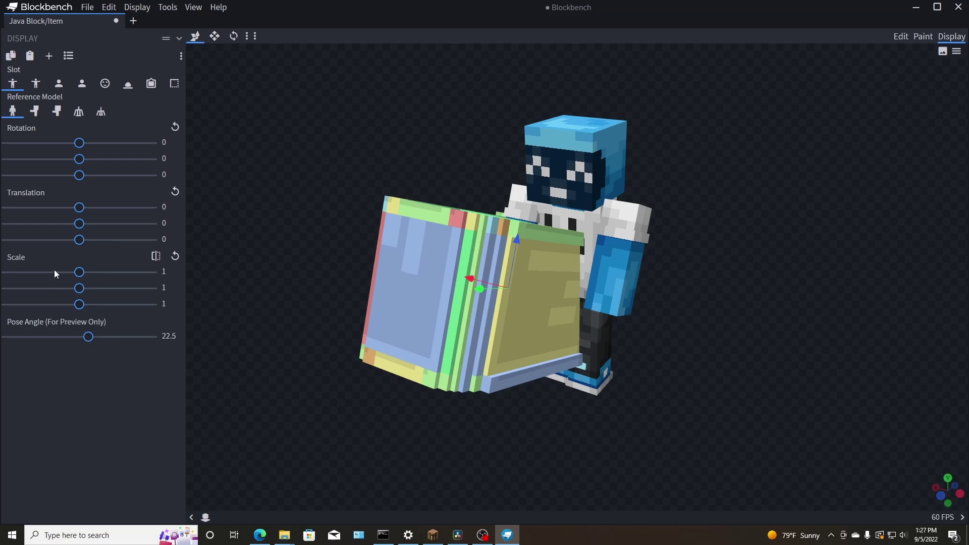
left_click(162, 271)
type(".5")
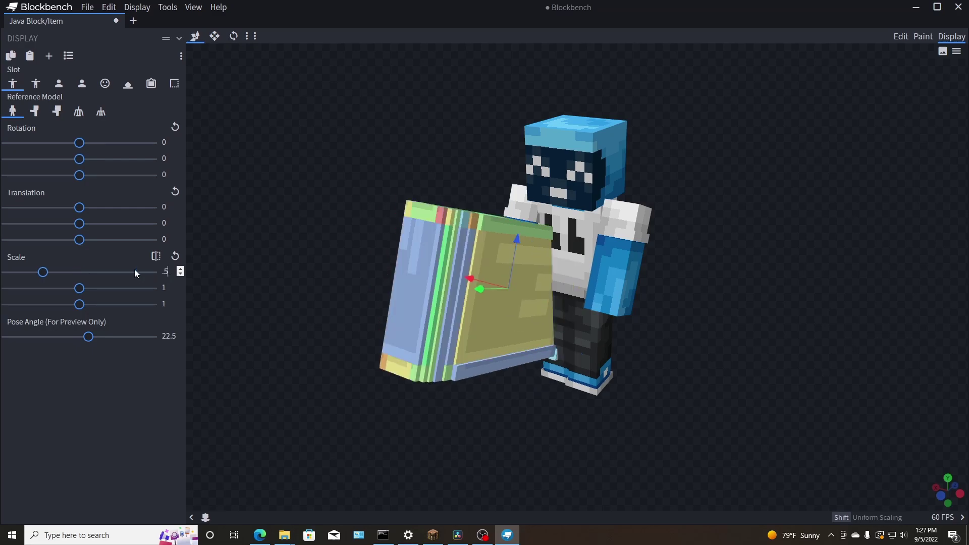
left_click(165, 287)
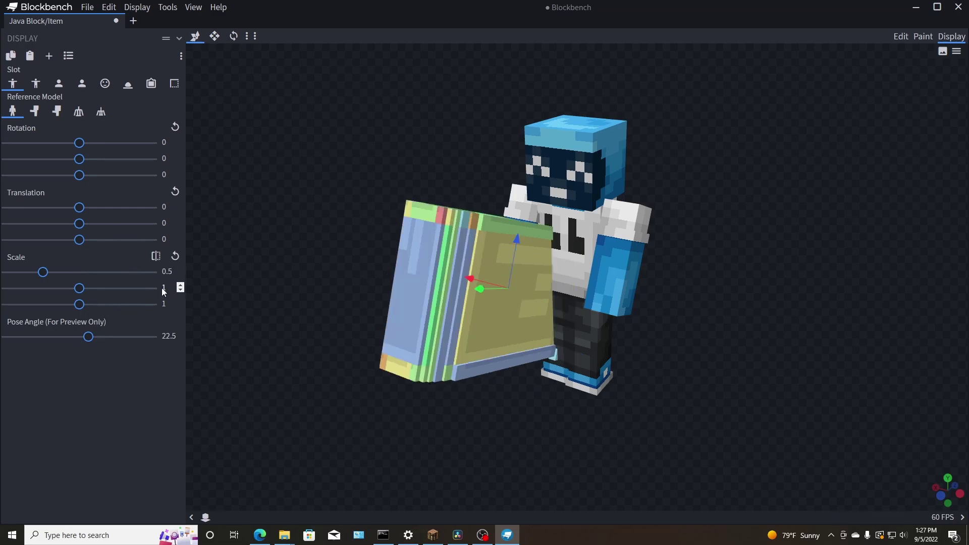
type(".5")
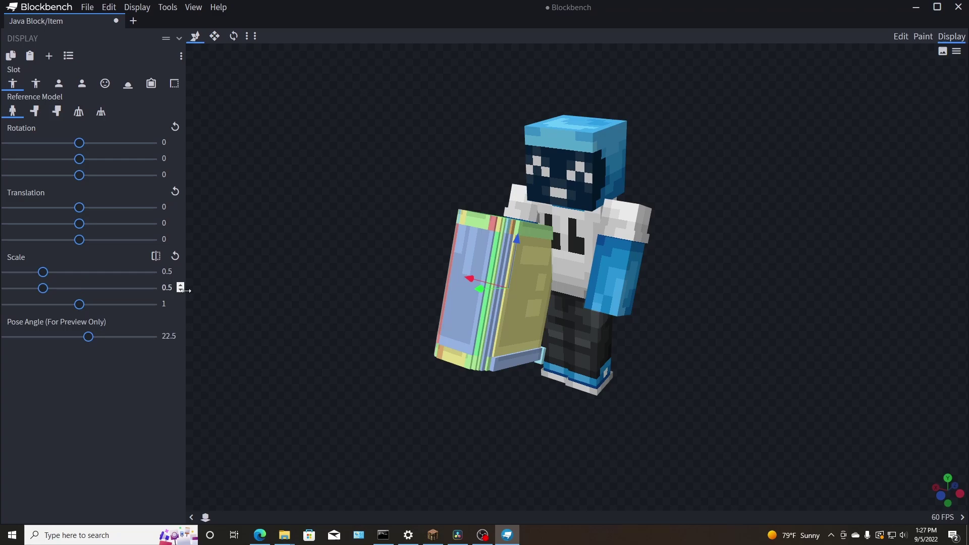
left_click(167, 304)
type(".5")
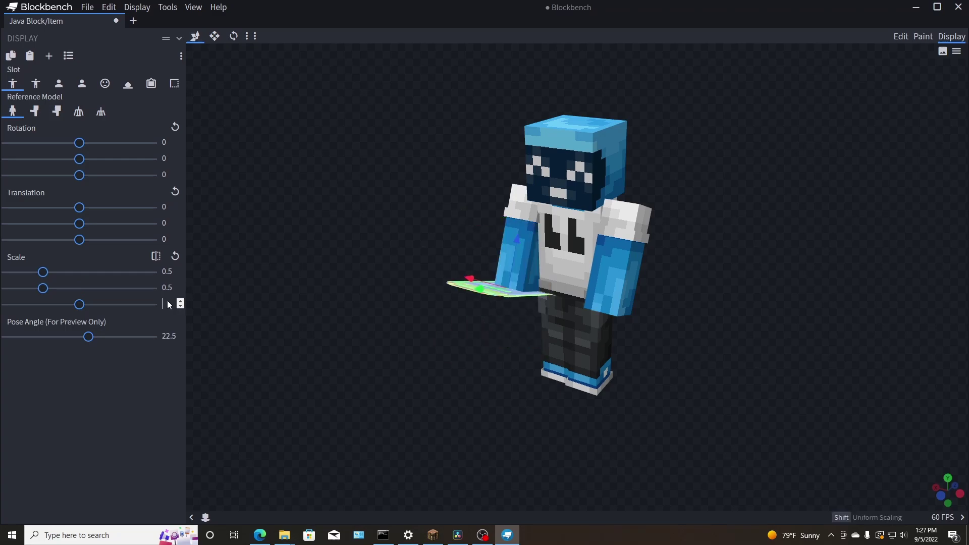
Step: Examine how the scaled trash can sits in the hand of the player and the alternative reference model
left_click_drag(548, 391, 571, 359)
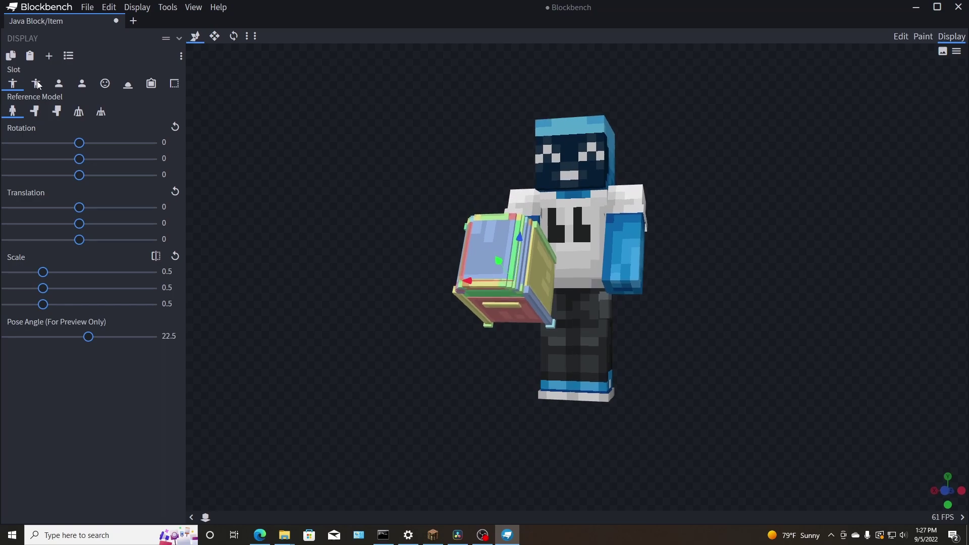
left_click(35, 112)
left_click_drag(735, 459, 469, 434)
left_click(13, 111)
left_click_drag(198, 188, 479, 272)
mouse_move(79, 142)
left_mouse_down()
mouse_move(39, 143)
mouse_move(91, 156)
mouse_move(79, 144)
left_mouse_up()
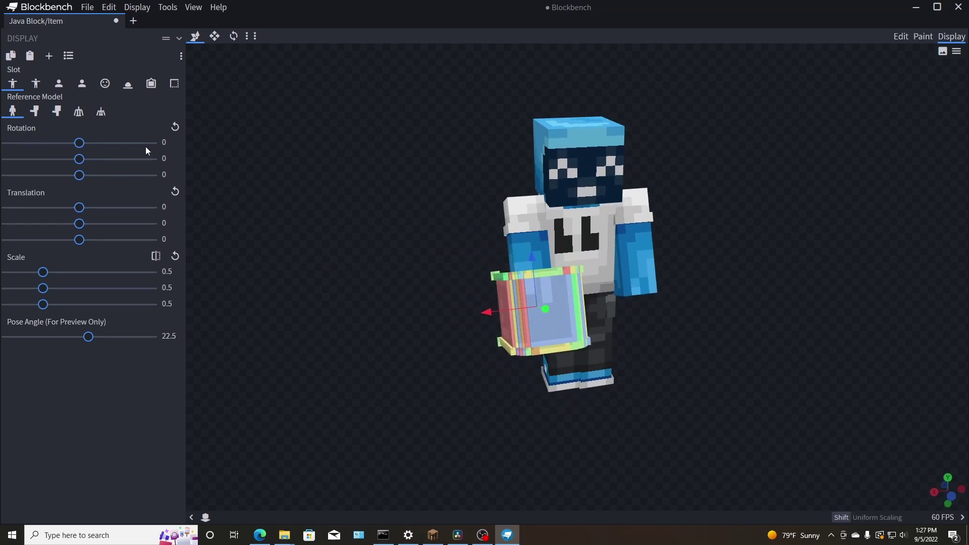
left_click_drag(287, 238, 382, 268)
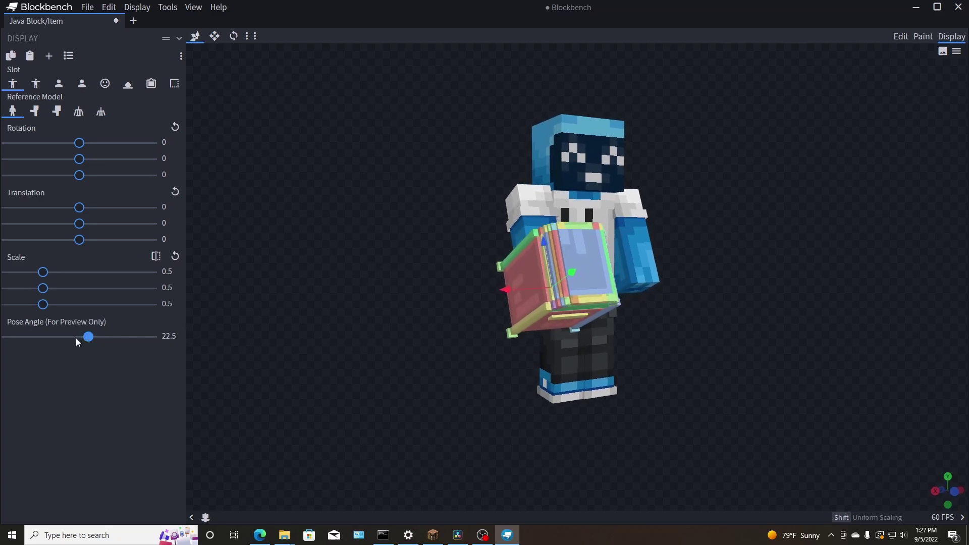
Step: Set the preview pose angle to 70, check the trash can in the player's hand, and open its item frame display
mouse_move(94, 343)
left_mouse_down()
mouse_move(115, 342)
mouse_move(106, 343)
left_mouse_up()
left_click_drag(378, 349, 333, 355)
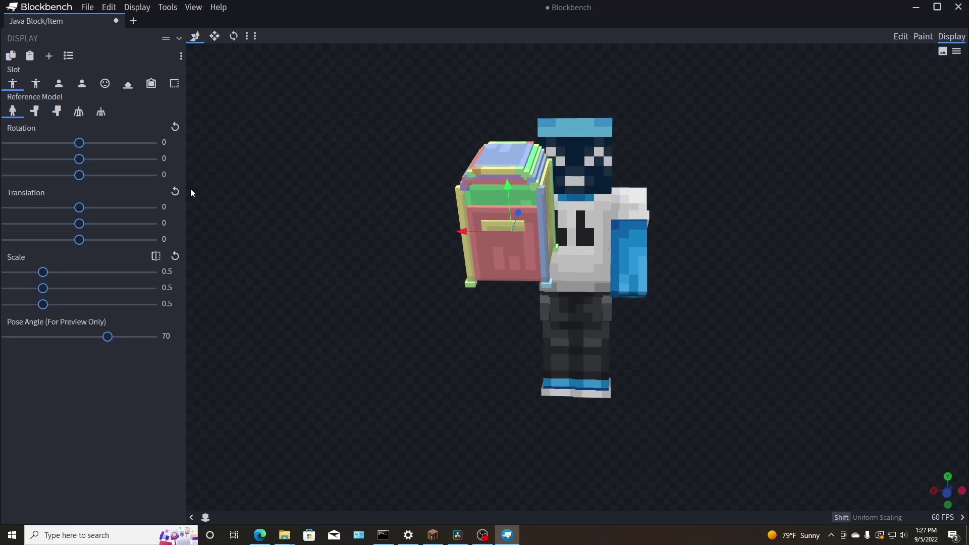
left_click(151, 84)
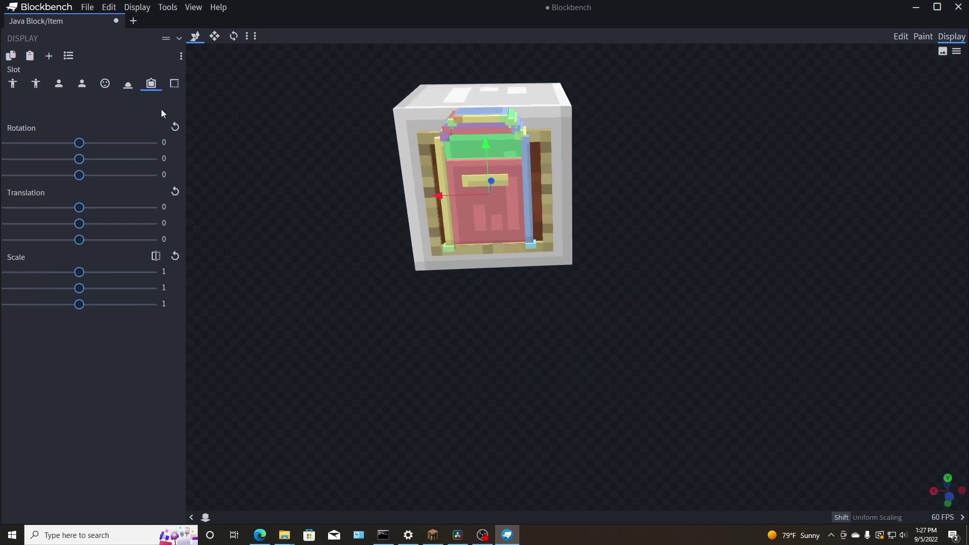
Step: Set the trash can's GUI display scale to 0.5 on all three axes and lower its Y translation to about -2.25
left_click(174, 85)
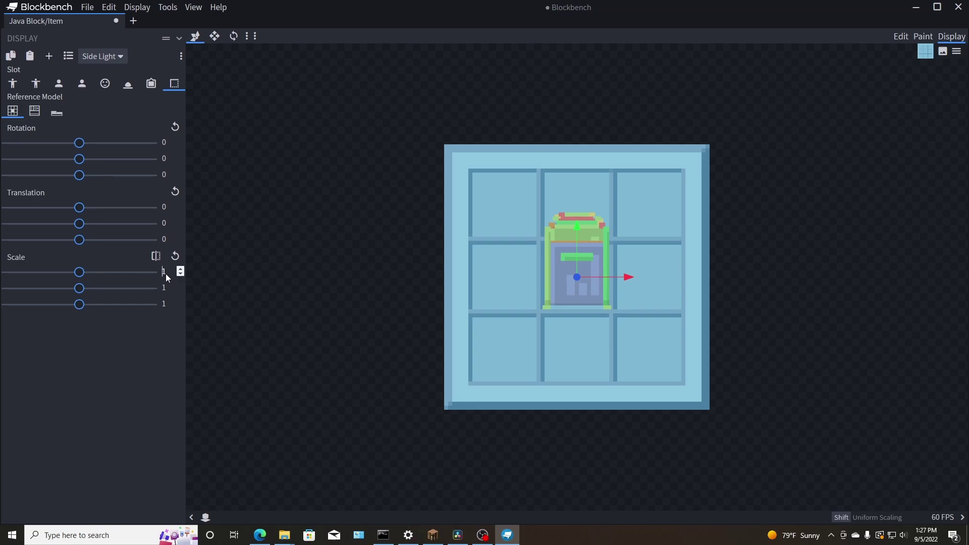
left_click_drag(166, 273, 162, 273)
type("0.5")
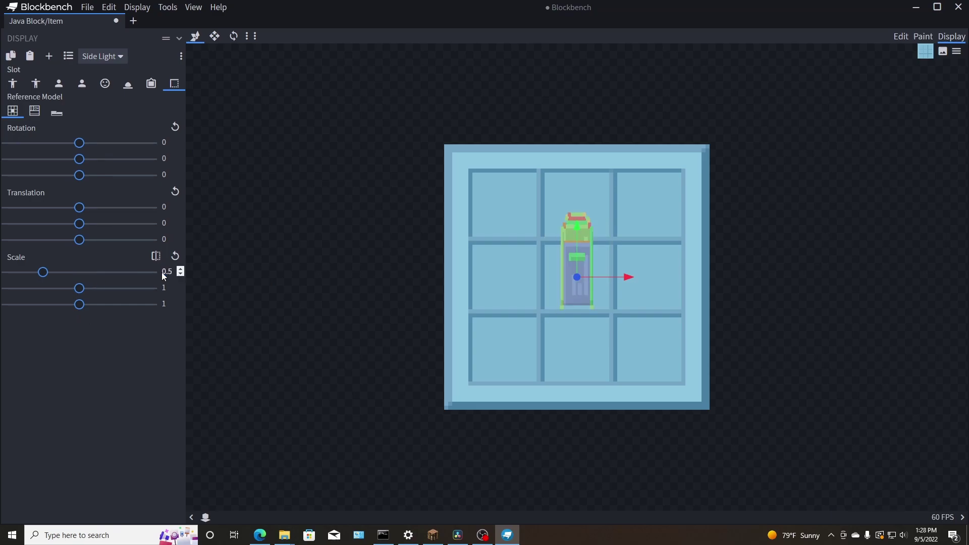
left_click(161, 289)
type("0.5")
key("Return")
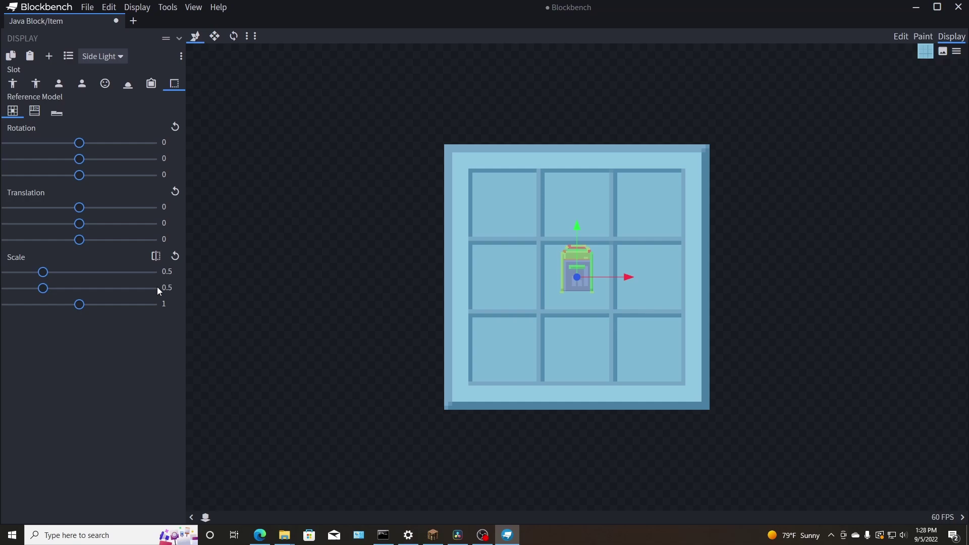
left_click(165, 304)
type("0.5")
key("Return")
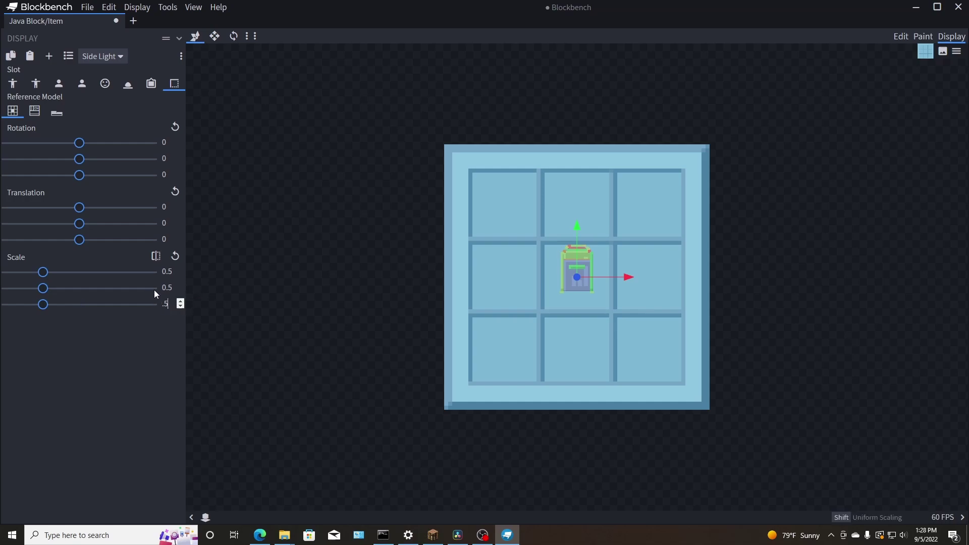
left_click_drag(578, 229, 573, 250)
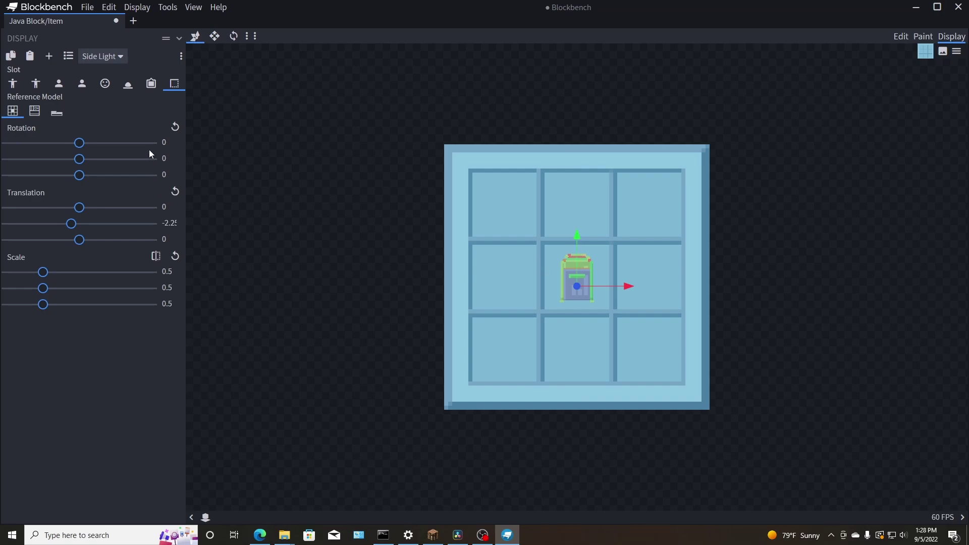
Step: Set the item frame display scale to 0.5 on all three axes and shift the trash can slightly down in the frame
left_click(151, 84)
left_click(166, 272)
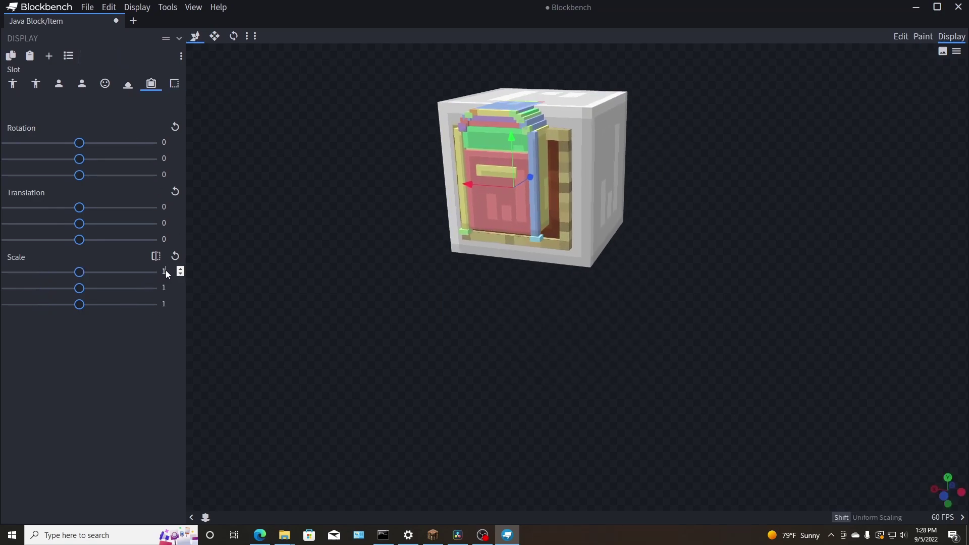
key("BackSpace")
type("0.5")
key("Return")
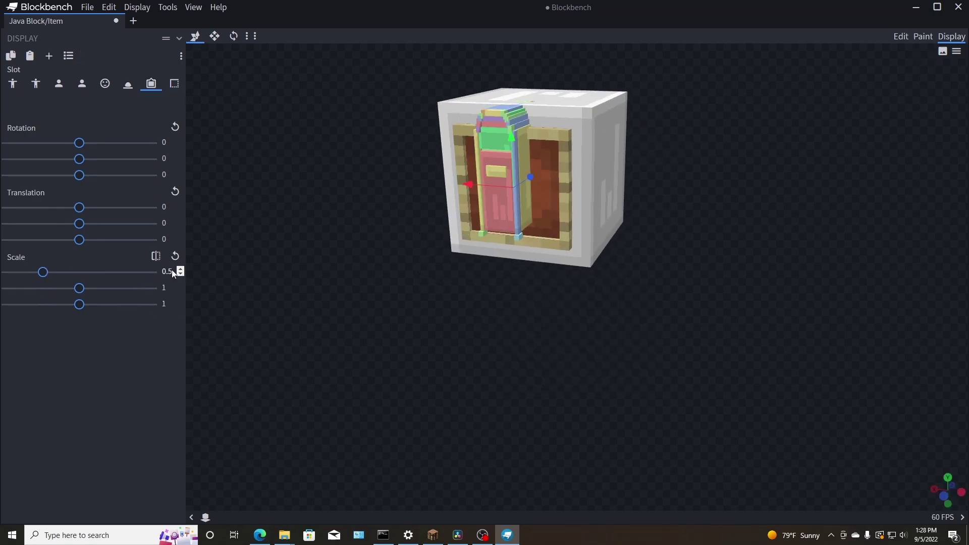
double_click(163, 287)
type("0.5")
key("Return")
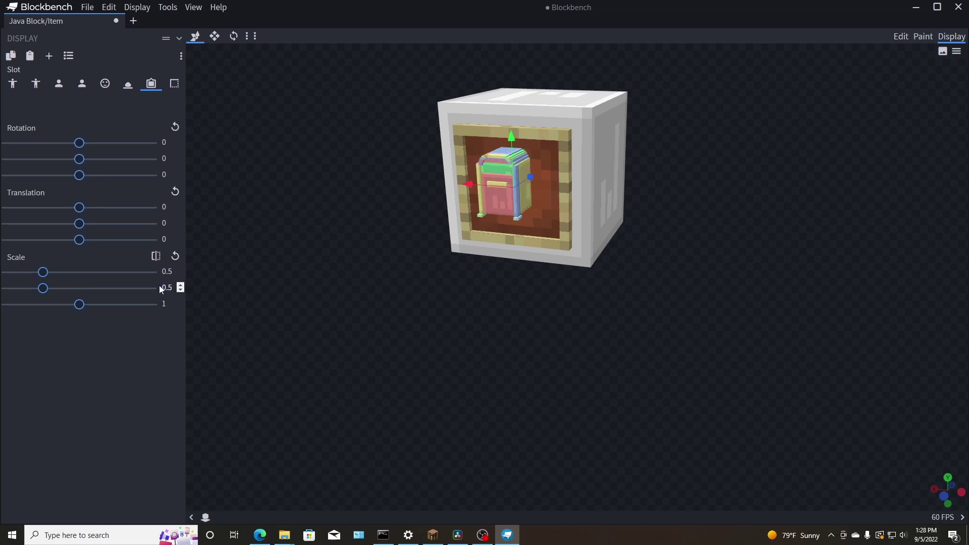
double_click(163, 305)
type("0.5")
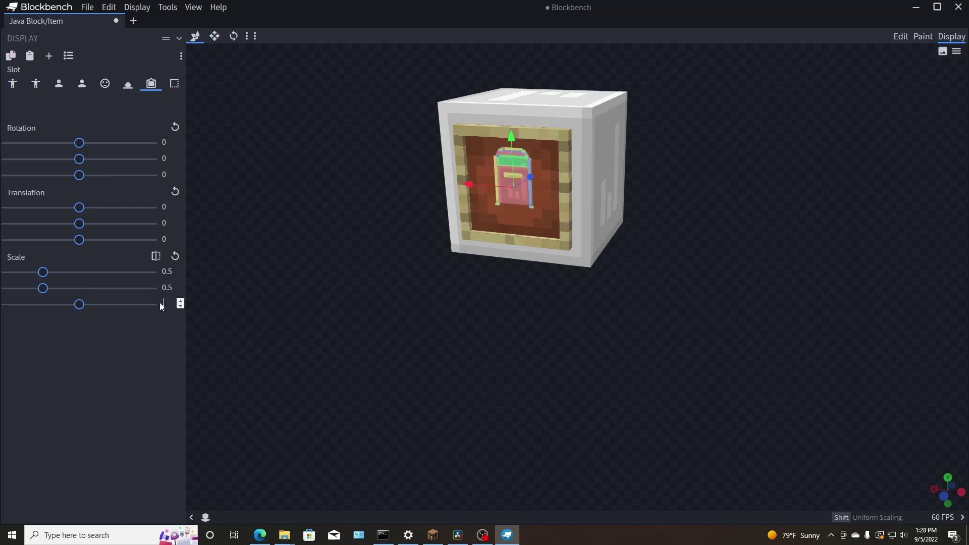
key("Return")
left_click_drag(347, 257, 309, 117)
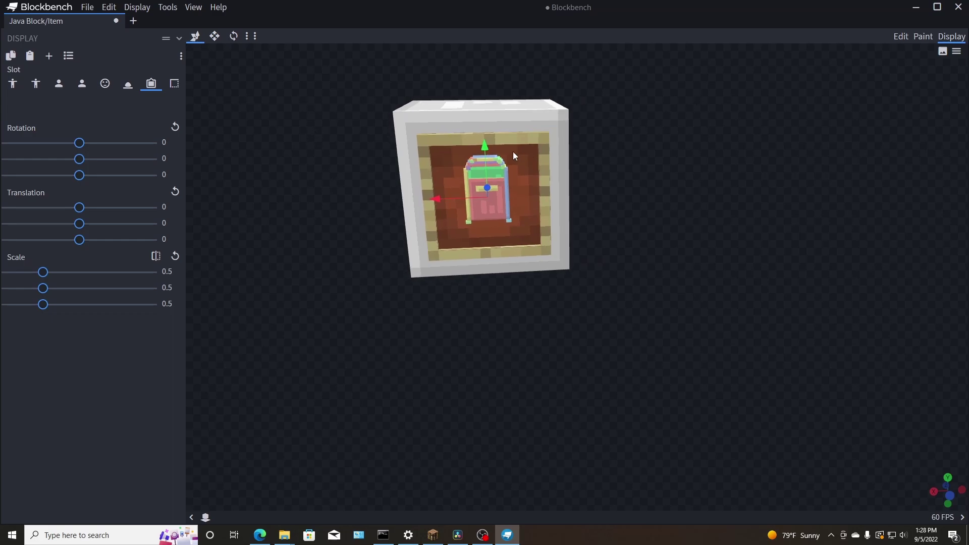
left_click_drag(483, 147, 483, 159)
right_click_drag(737, 206, 780, 221)
Step: Return to Edit mode and start importing a texture, searching the item textures folder for pink files
left_click(900, 37)
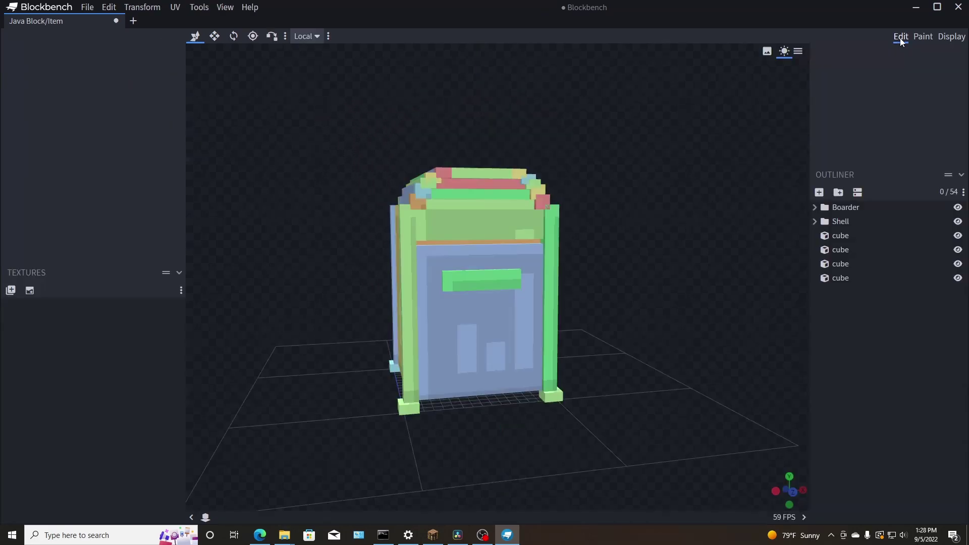
left_click(11, 291)
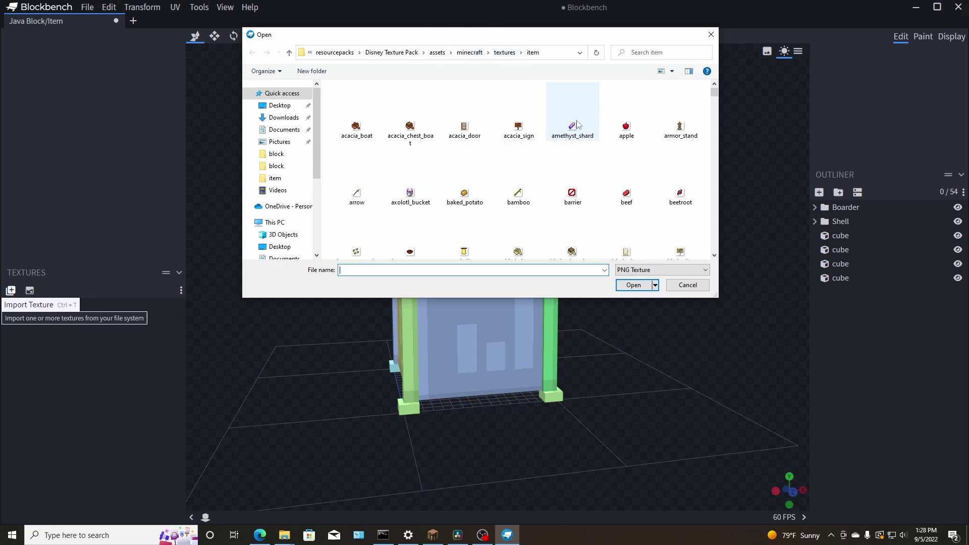
scroll(573, 136, "down", 3)
scroll(573, 136, "up", 3)
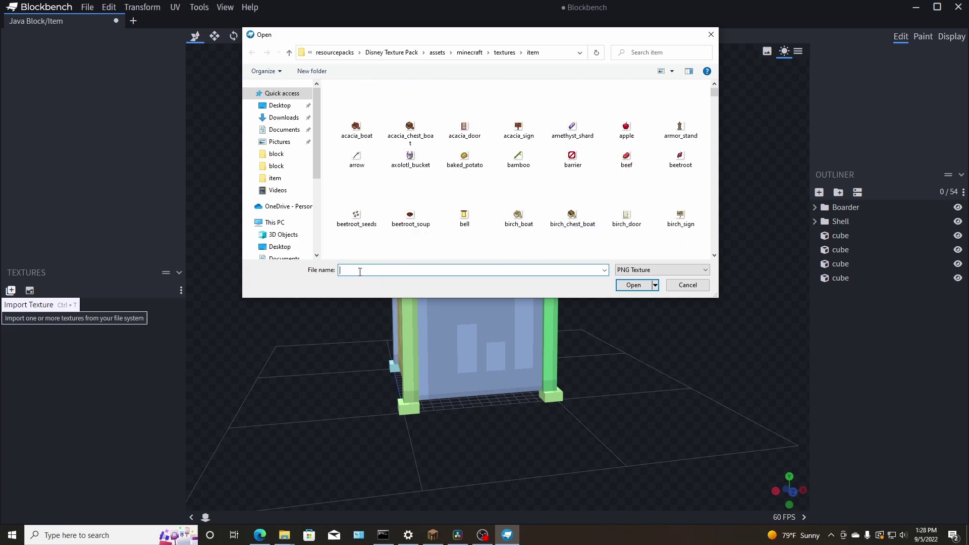
type("pink")
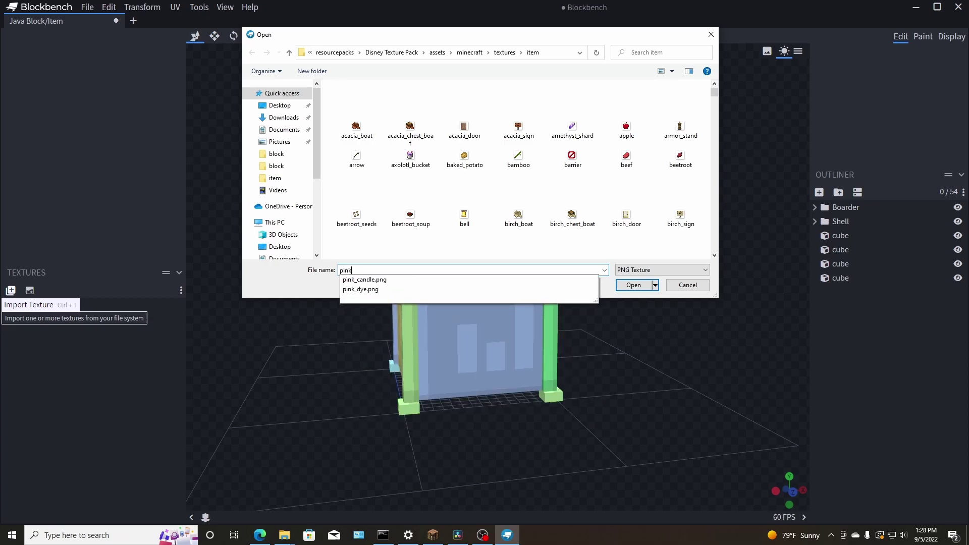
key("BackSpace")
key("BackSpace")
key("BackSpace")
key("BackSpace")
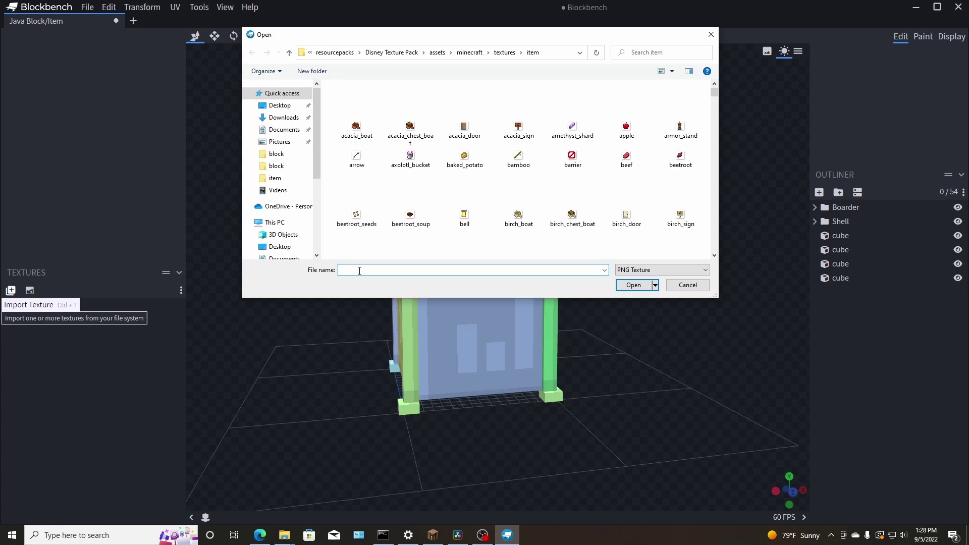
Step: Import pink_concrete.png from the texture pack's block folder
left_click(506, 52)
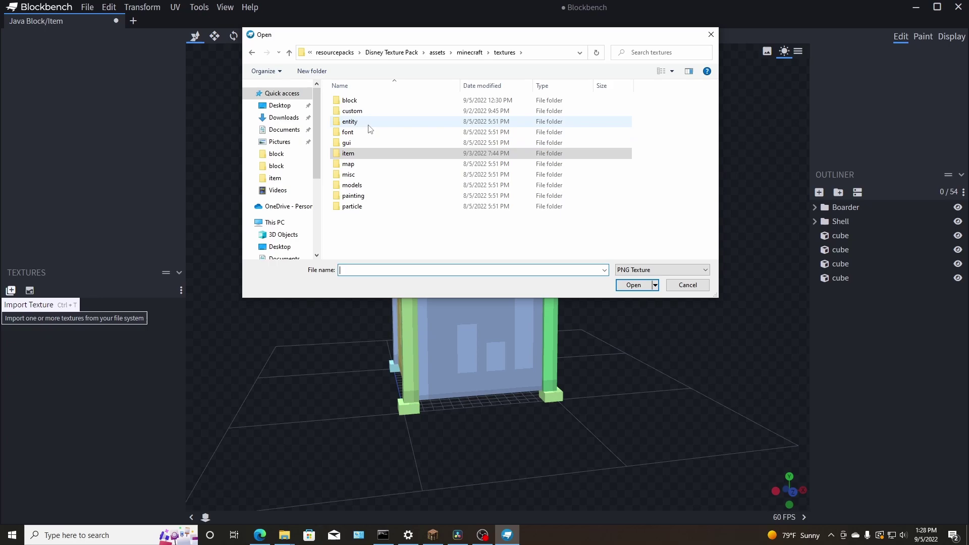
double_click(349, 100)
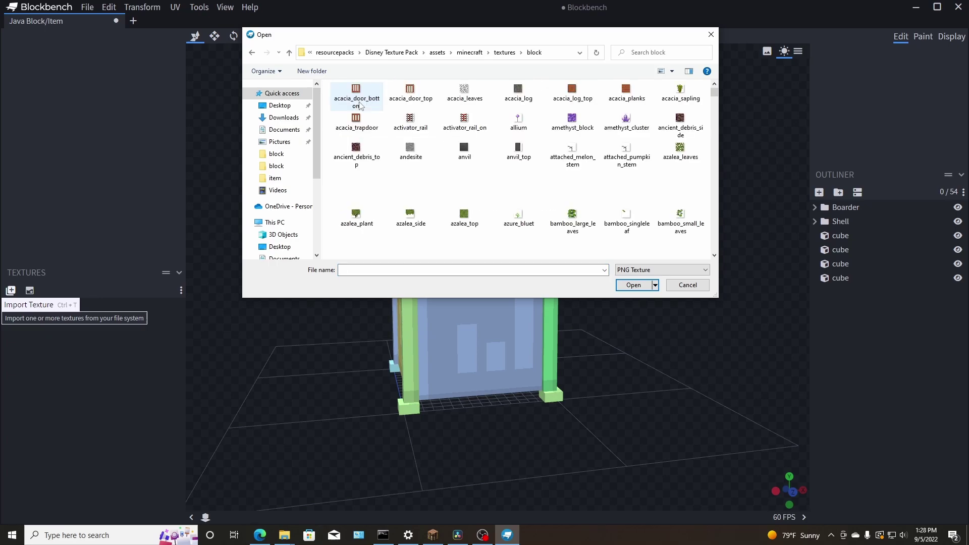
left_click(470, 269)
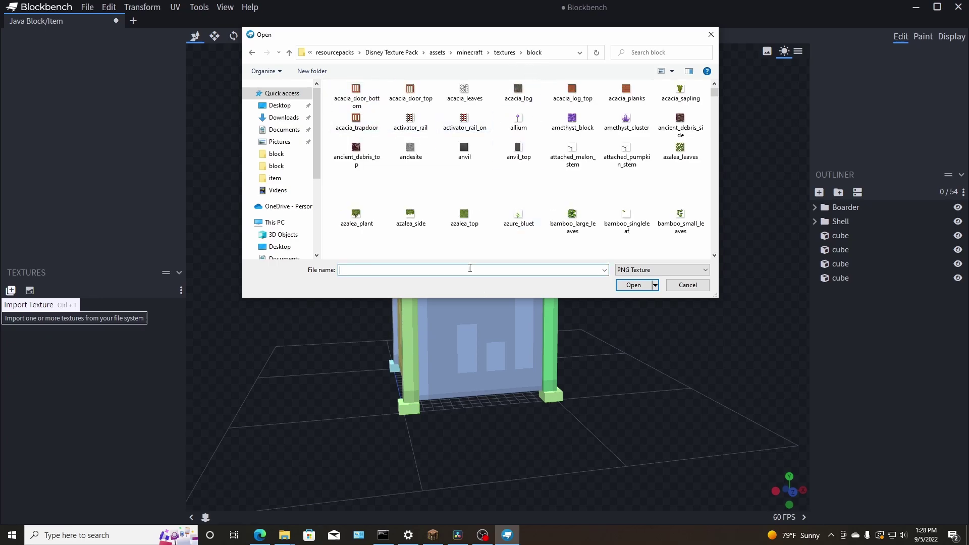
type("pink")
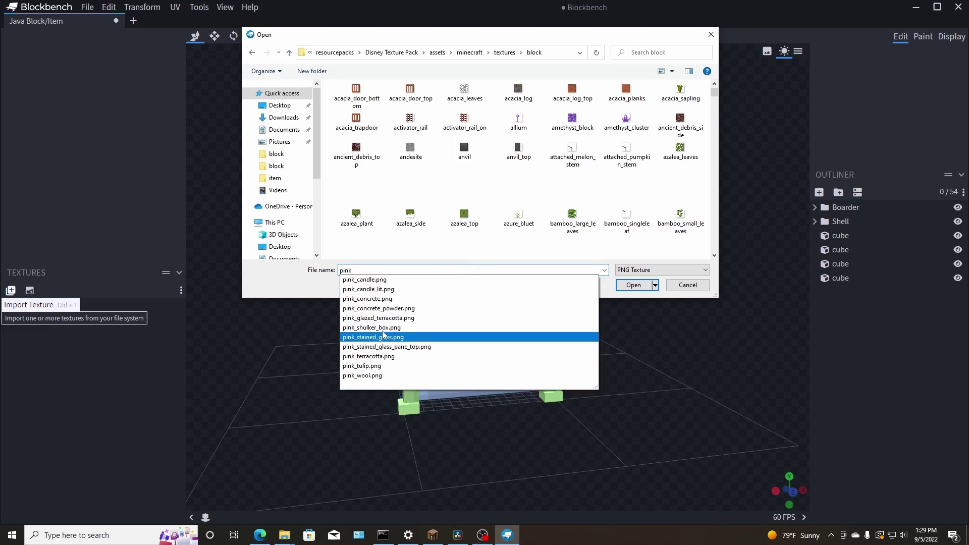
left_click(388, 299)
left_click(626, 286)
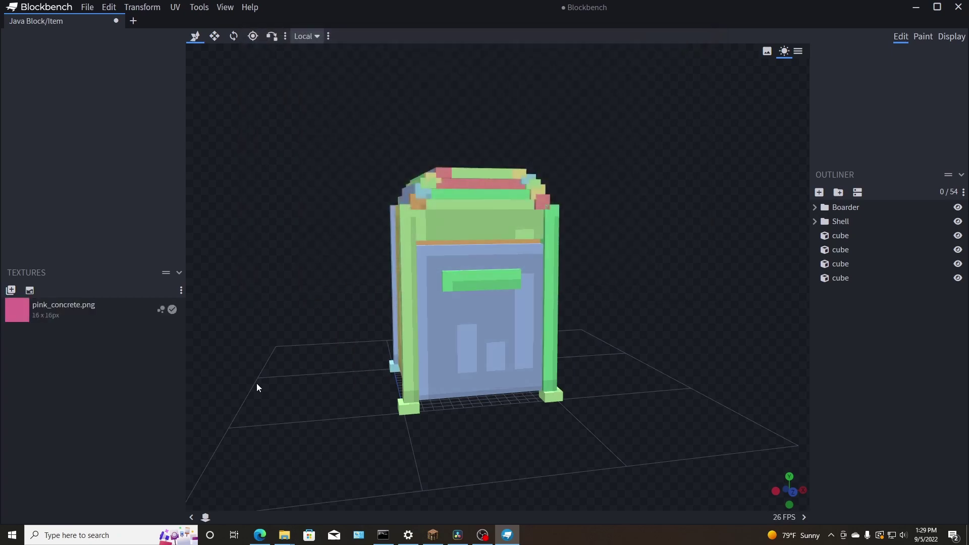
Step: Delete the pink_concrete.png texture and import red_concrete.png from the block folder in its place
left_click_drag(256, 383, 281, 387)
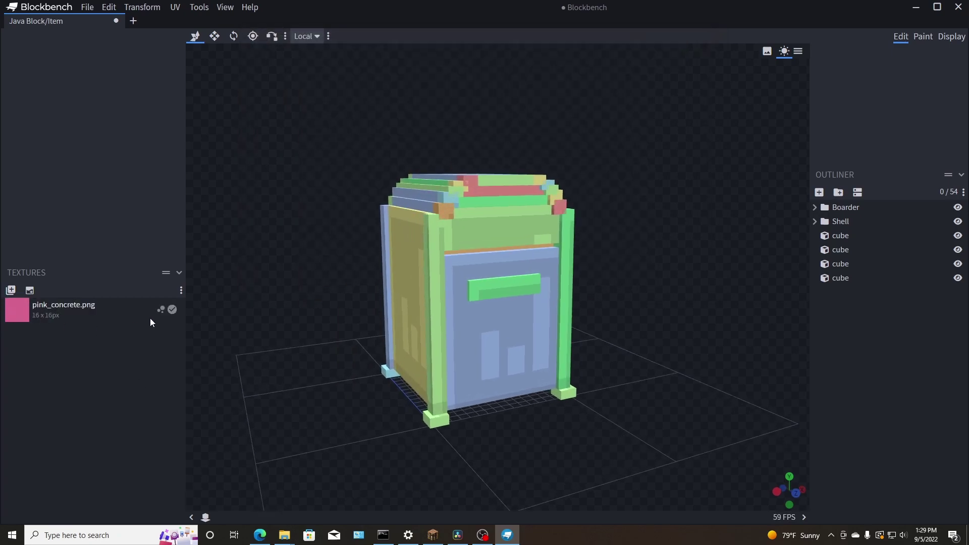
right_click(24, 321)
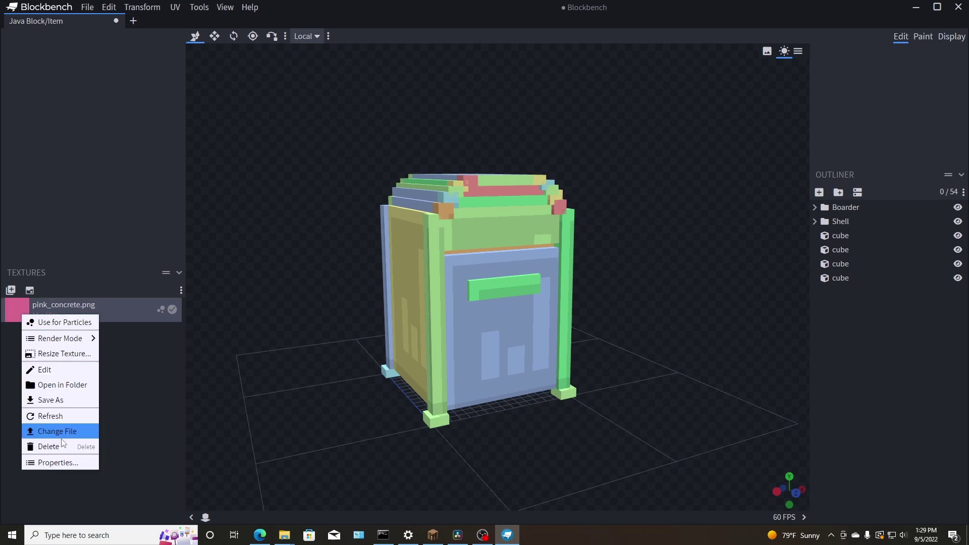
left_click(42, 445)
left_click(11, 290)
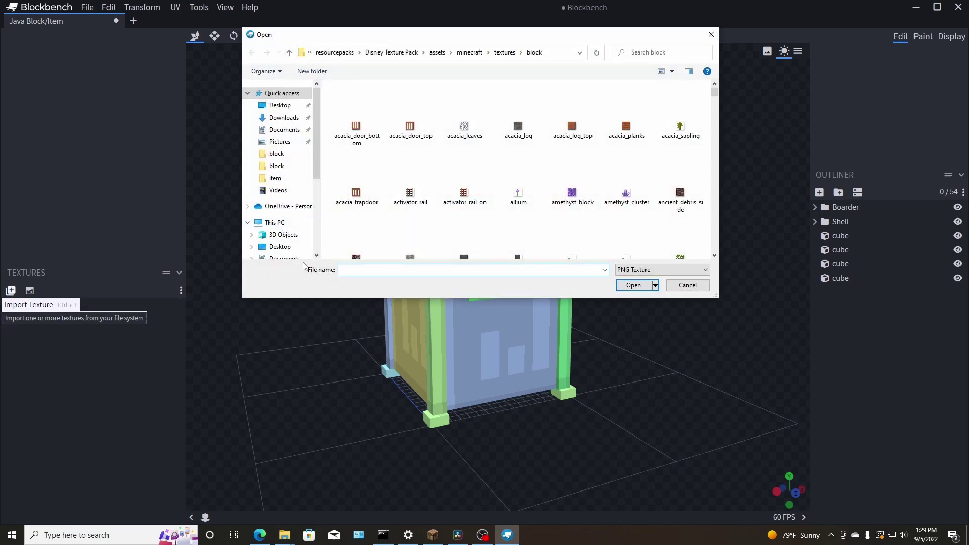
type("red")
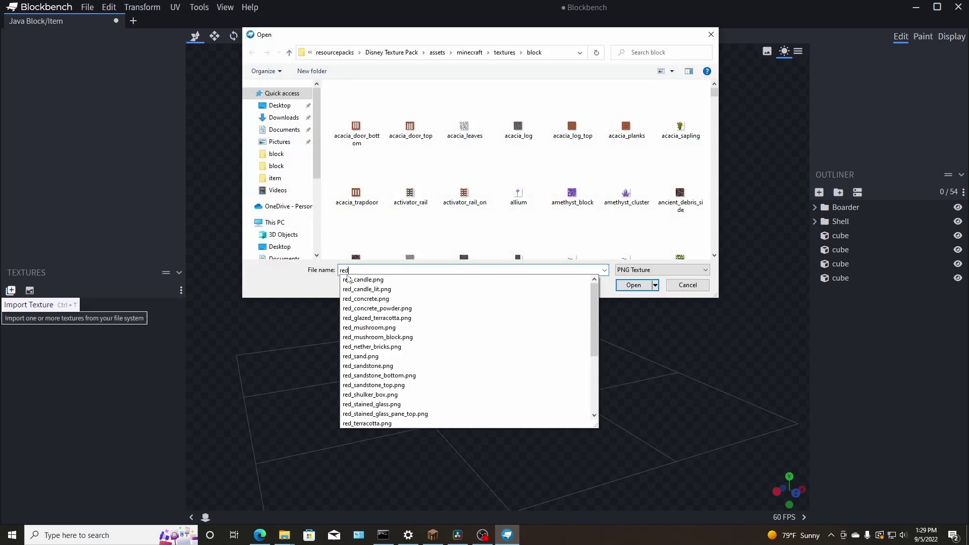
left_click(377, 299)
left_click(620, 288)
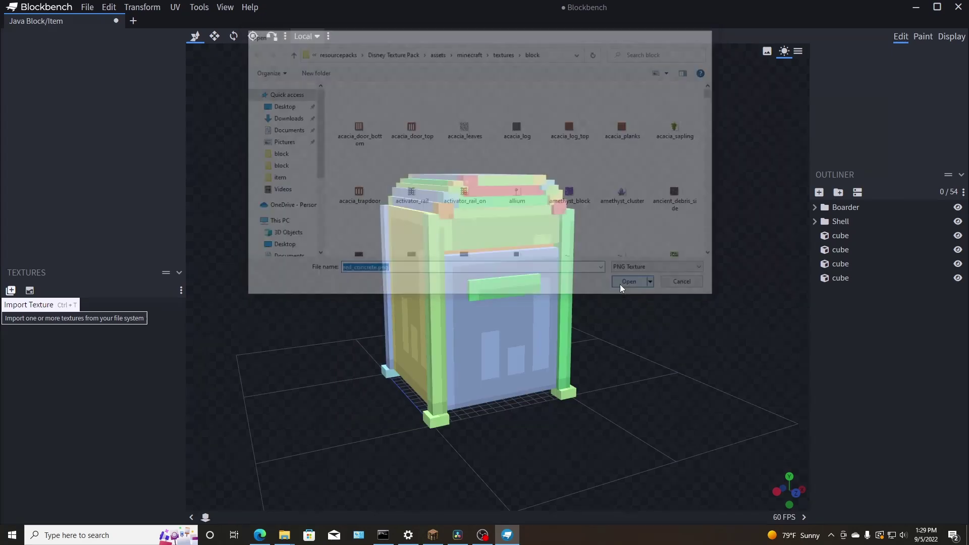
left_click_drag(24, 309, 51, 316)
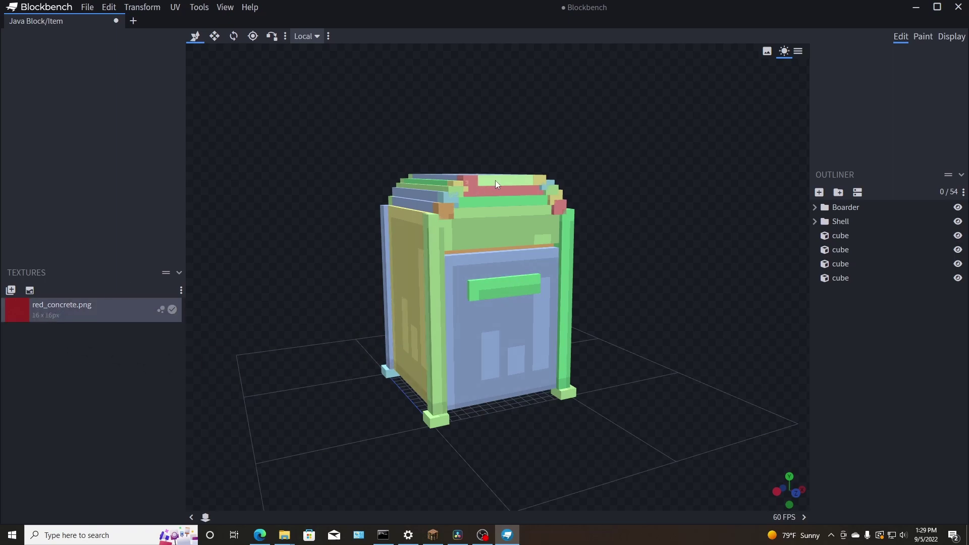
Step: Apply the red_concrete.png texture to the whole Boarder group and inspect the trash can's frame
left_click(860, 206)
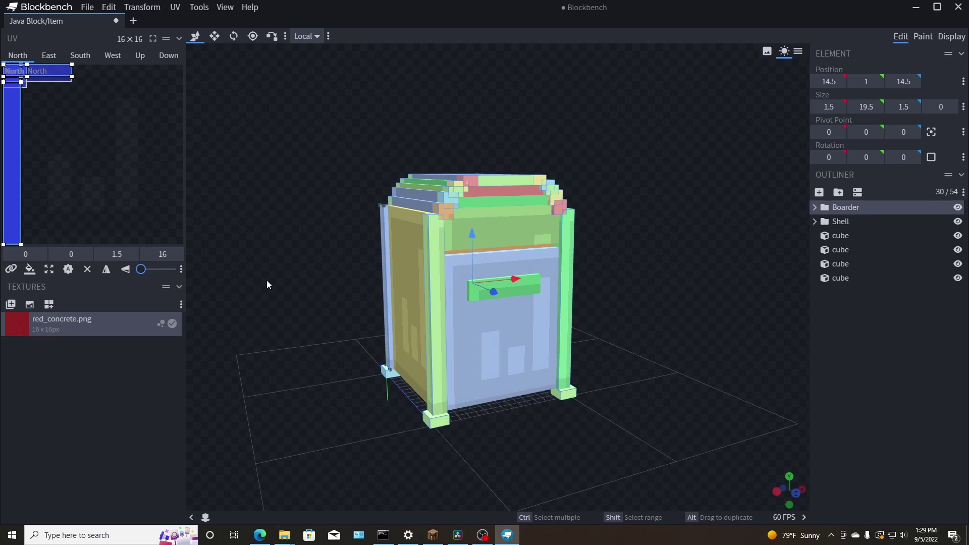
mouse_move(50, 319)
left_mouse_down()
mouse_move(901, 223)
mouse_move(870, 211)
left_mouse_up()
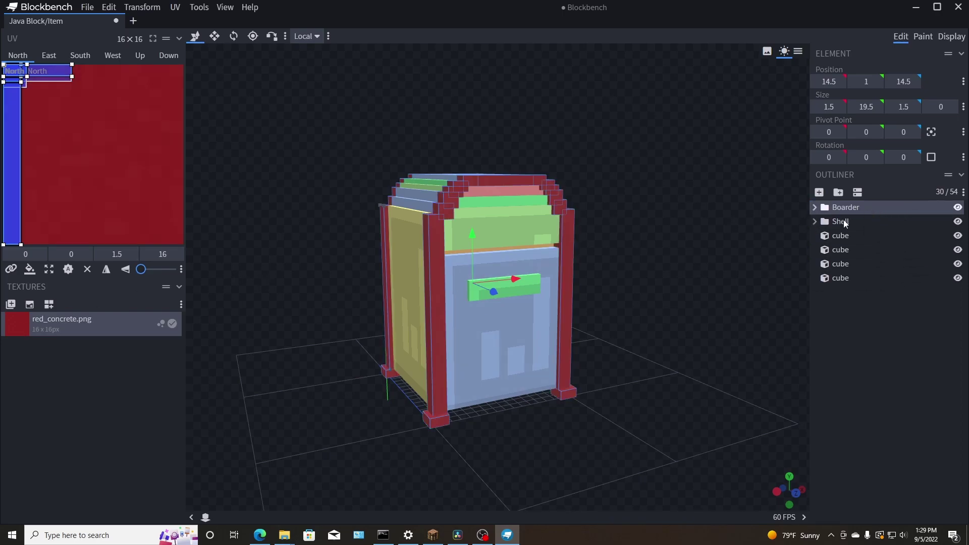
left_click_drag(637, 307, 499, 398)
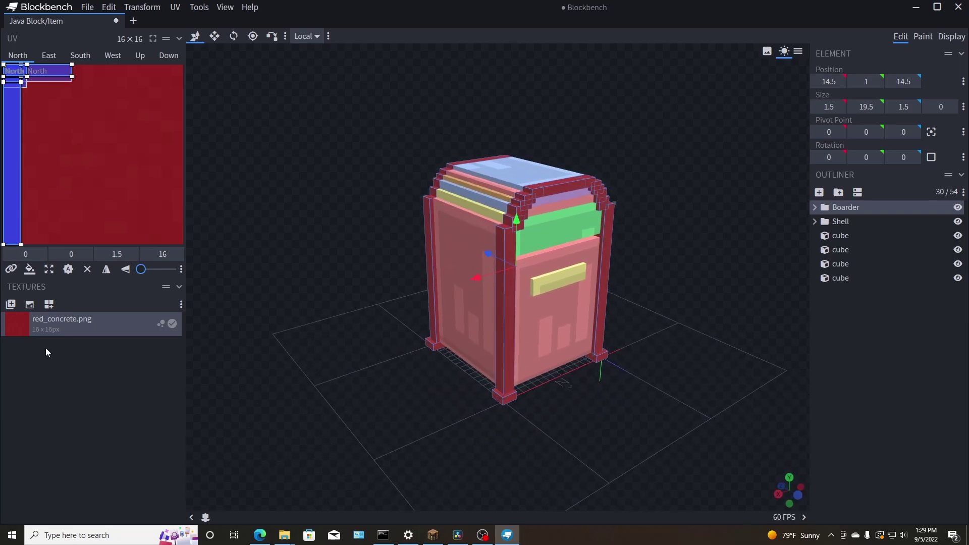
Step: Delete the red_concrete.png texture
right_click(95, 326)
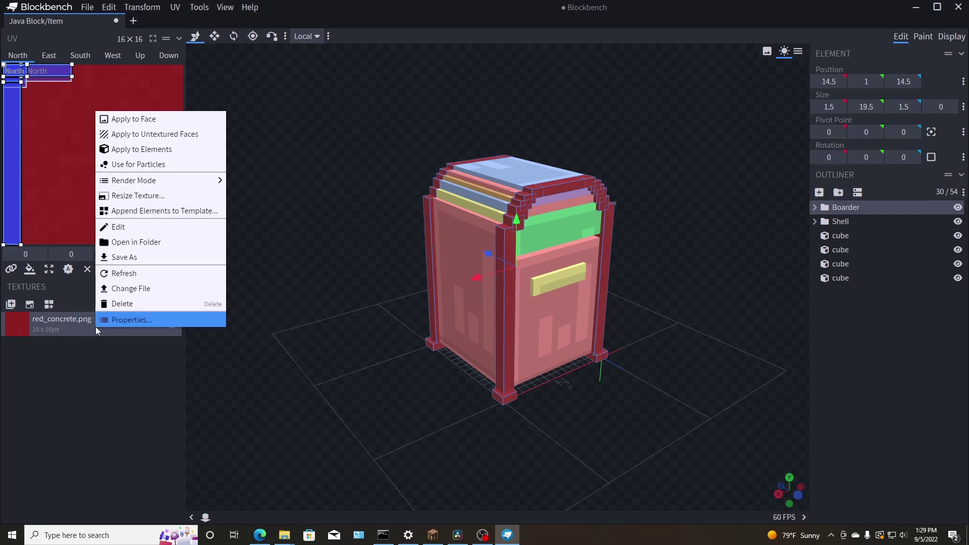
left_click(123, 303)
Step: Import pink_concrete.png from the block folder, try it on the whole Boarder group, and delete that texture again
left_click(10, 305)
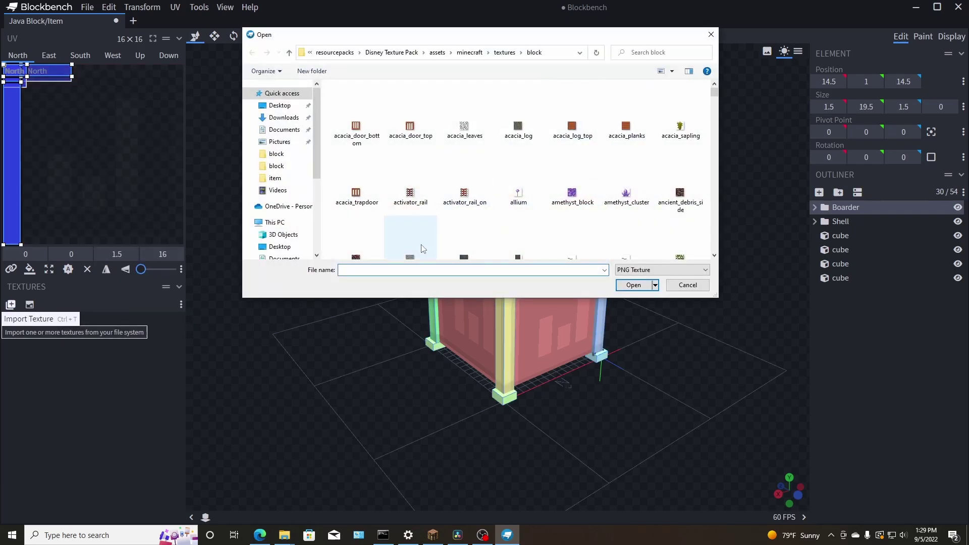
left_click(392, 270)
type("pink")
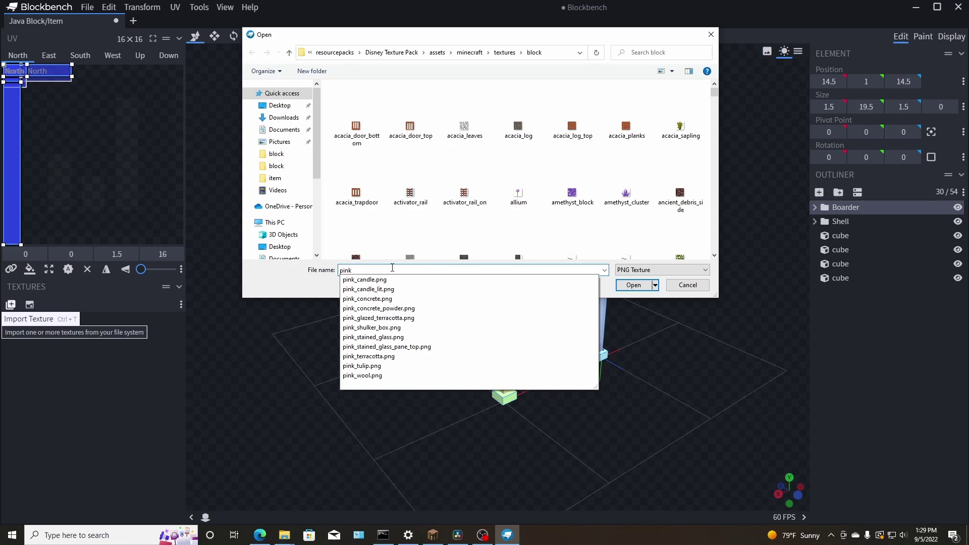
left_click(367, 298)
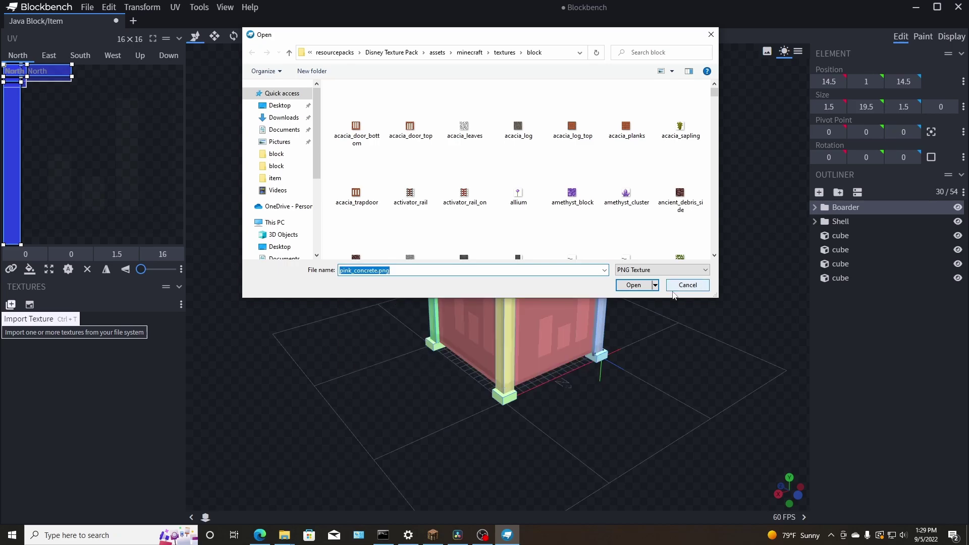
key("Return")
left_click_drag(16, 324, 877, 205)
left_click_drag(747, 312, 649, 297)
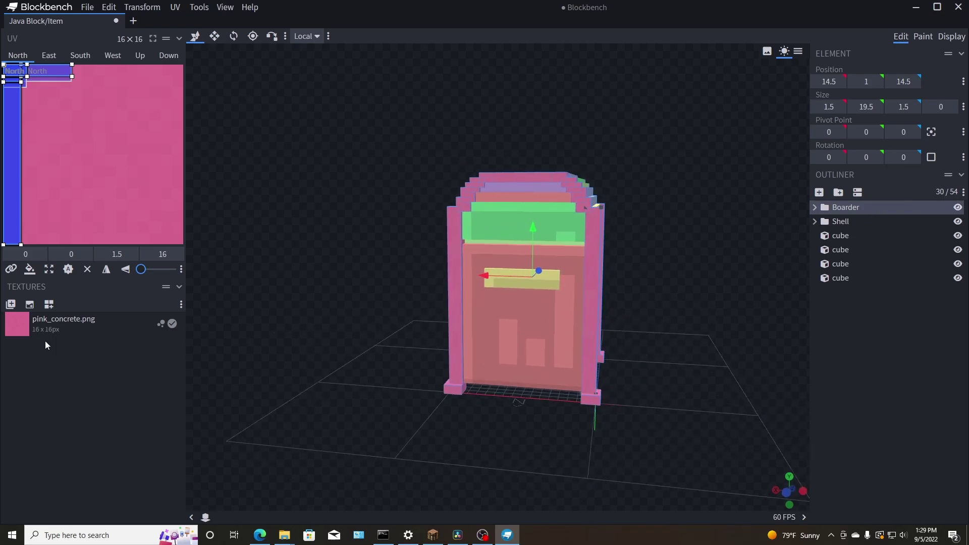
right_click(52, 324)
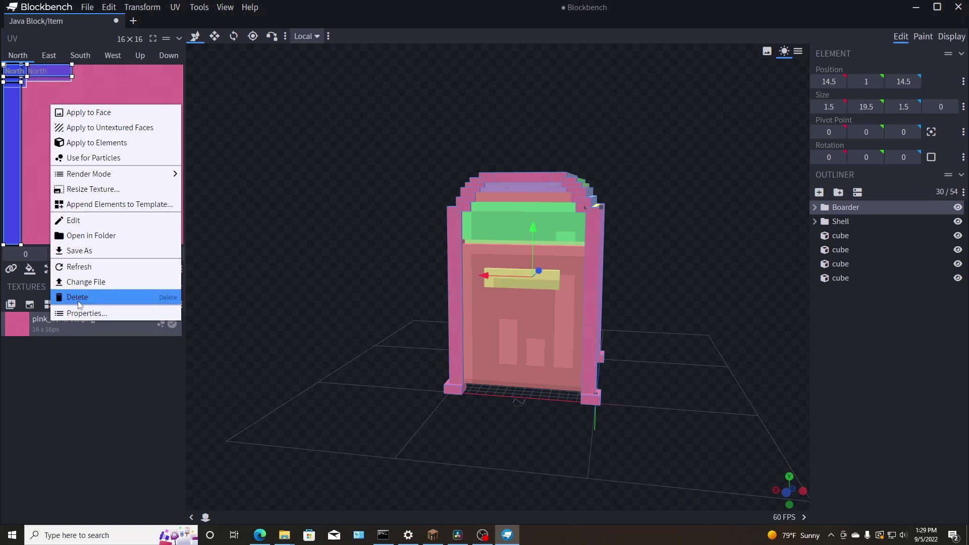
left_click(76, 298)
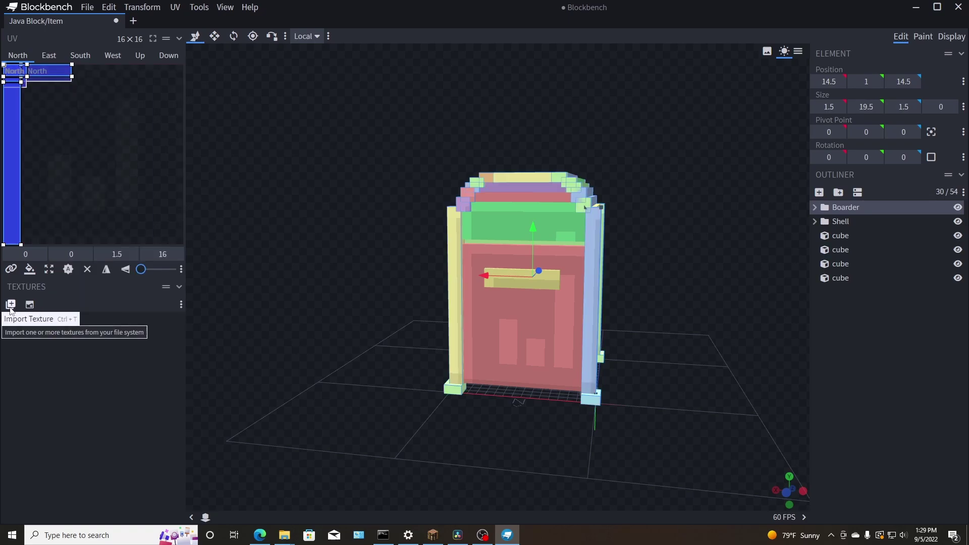
Step: Import pink_terracotta.png from the block folder and apply it to the whole Boarder group
left_click(10, 305)
type("p")
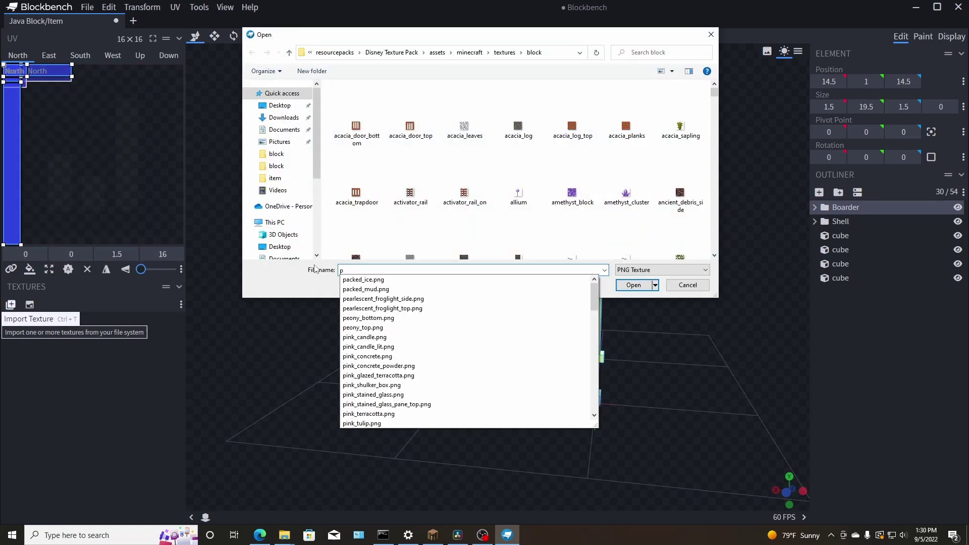
type("ink")
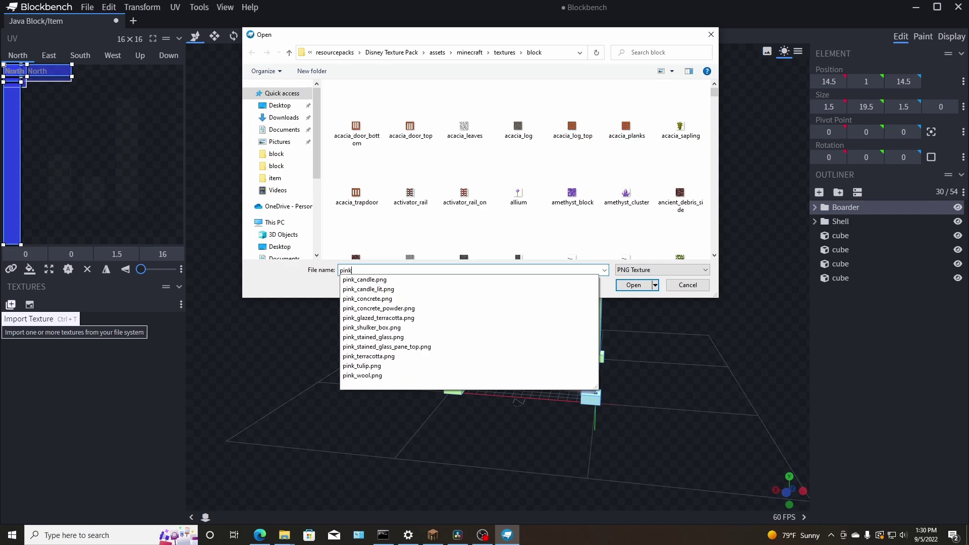
left_click(387, 357)
left_click(630, 285)
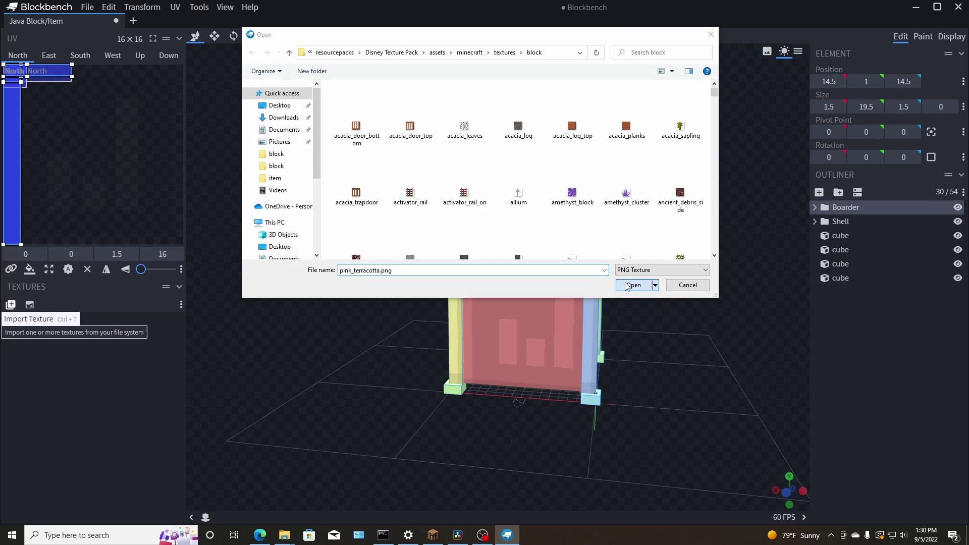
left_click_drag(56, 326, 332, 305)
left_click_drag(441, 300, 877, 208)
left_click_drag(716, 295, 861, 243)
Step: Hide the Shell group to examine the textured frame on its own, and show the shell again
left_click(957, 221)
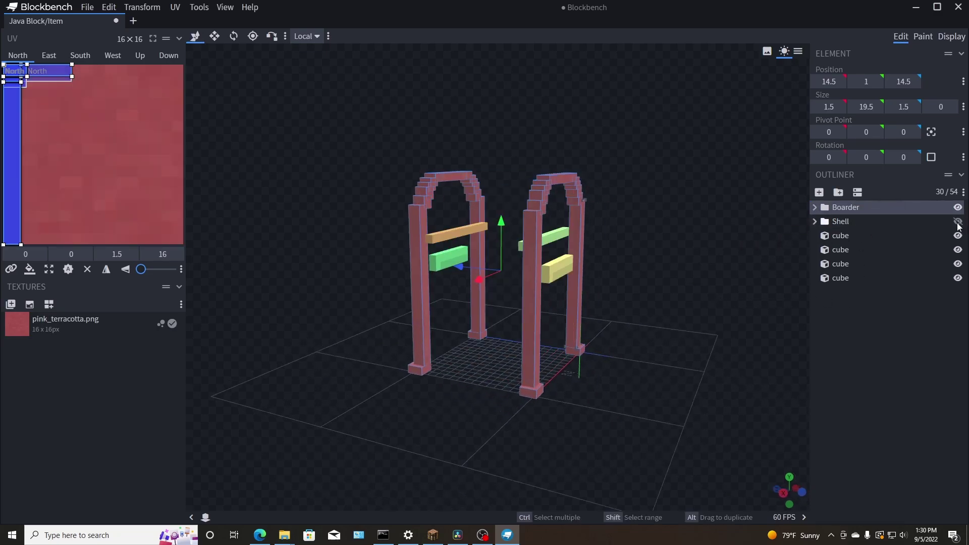
left_click_drag(671, 312, 577, 307)
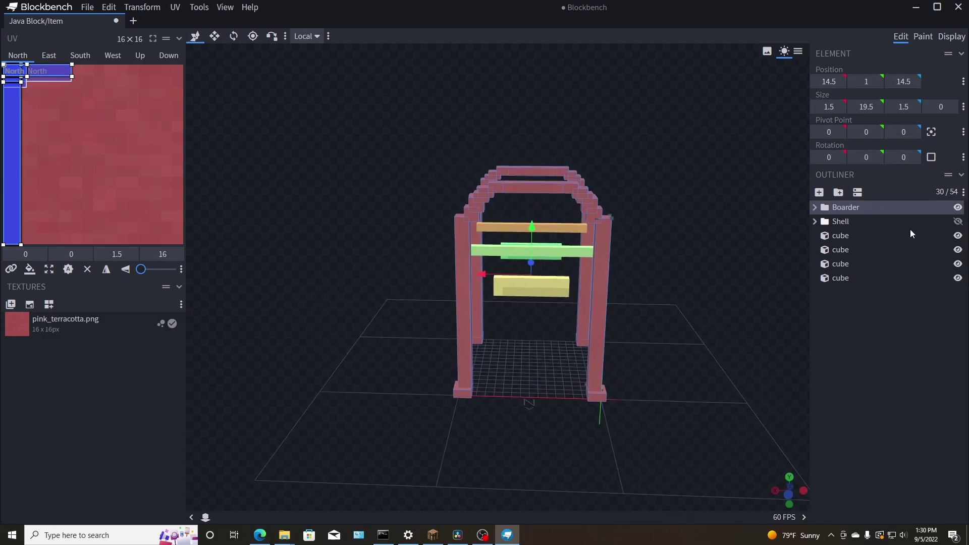
left_click(957, 221)
left_click_drag(777, 263, 726, 293)
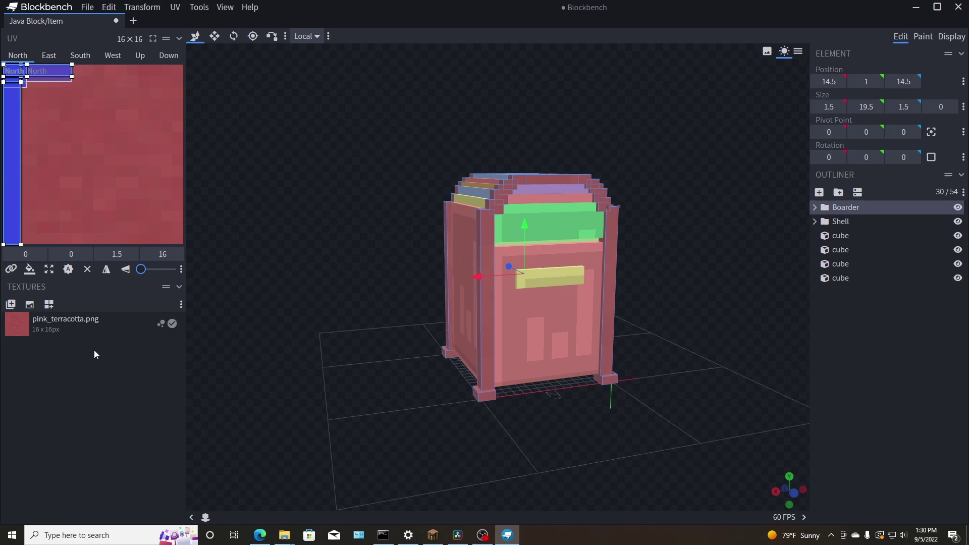
Step: Import white_terracotta.png from the block folder and delete it from the texture list again
left_click(11, 304)
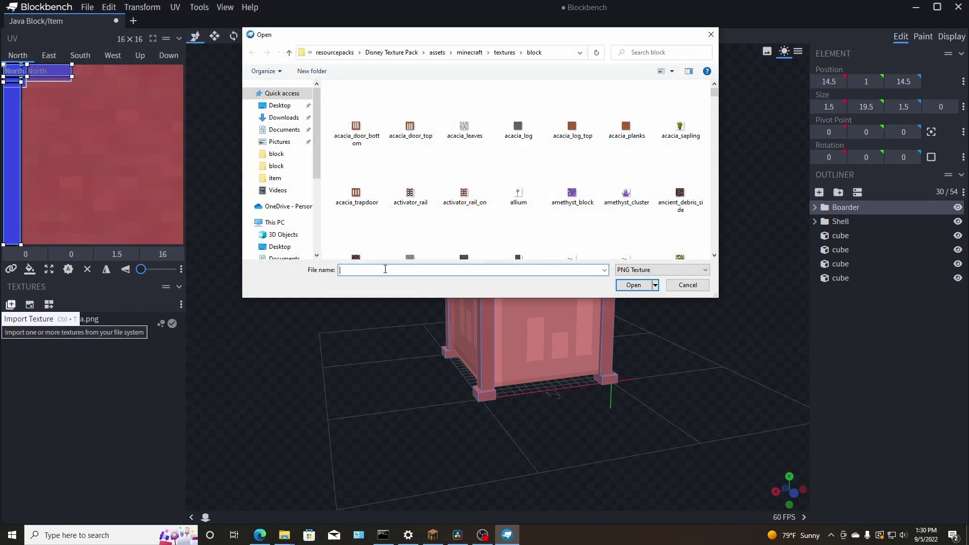
type("white")
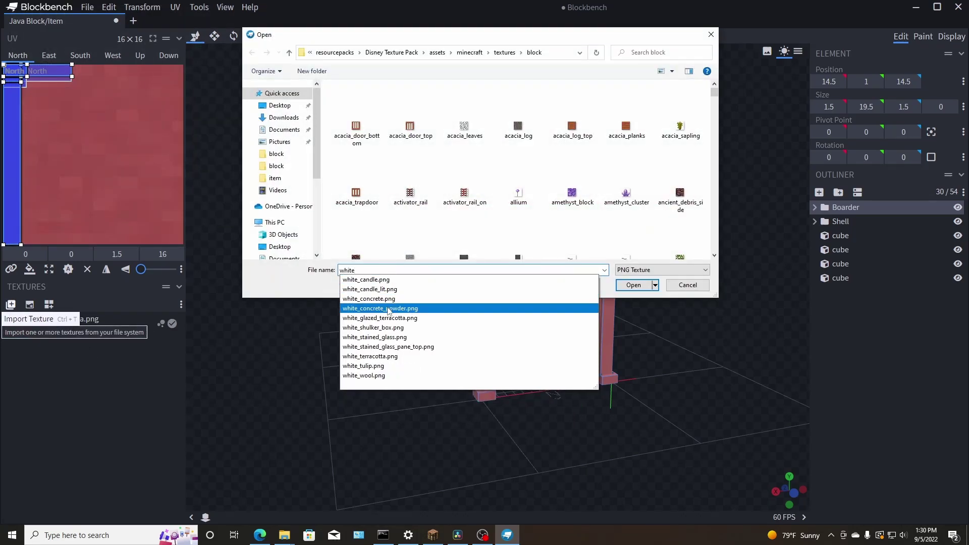
left_click(381, 357)
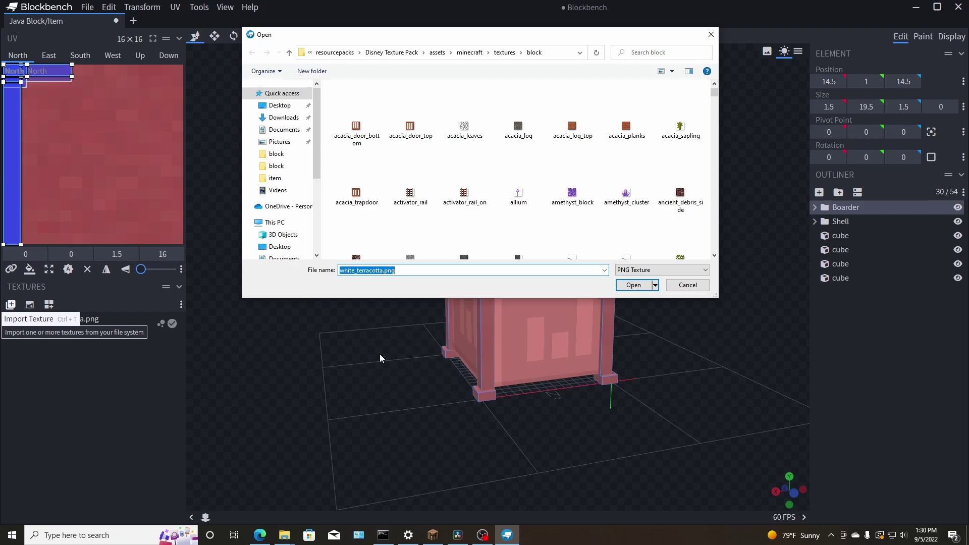
left_click(634, 286)
right_click(114, 341)
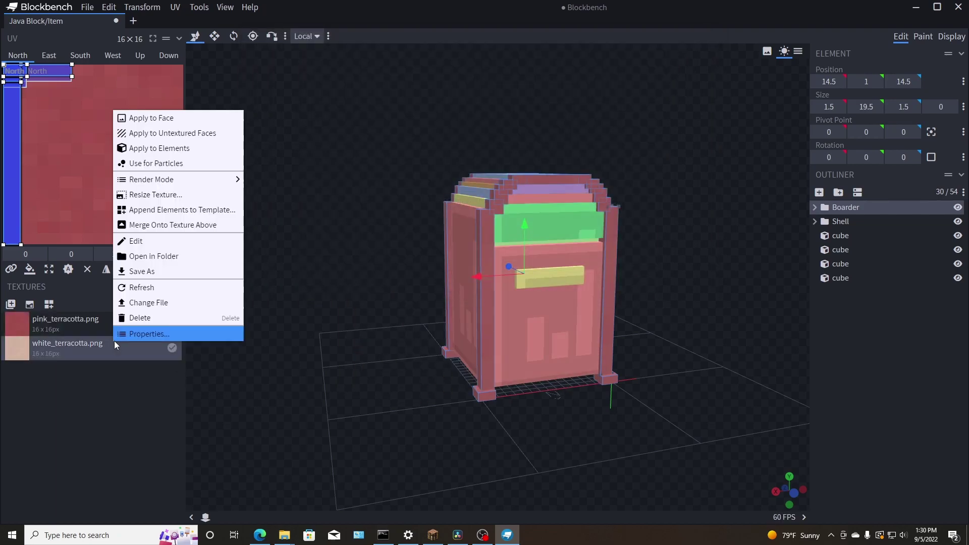
left_click(122, 314)
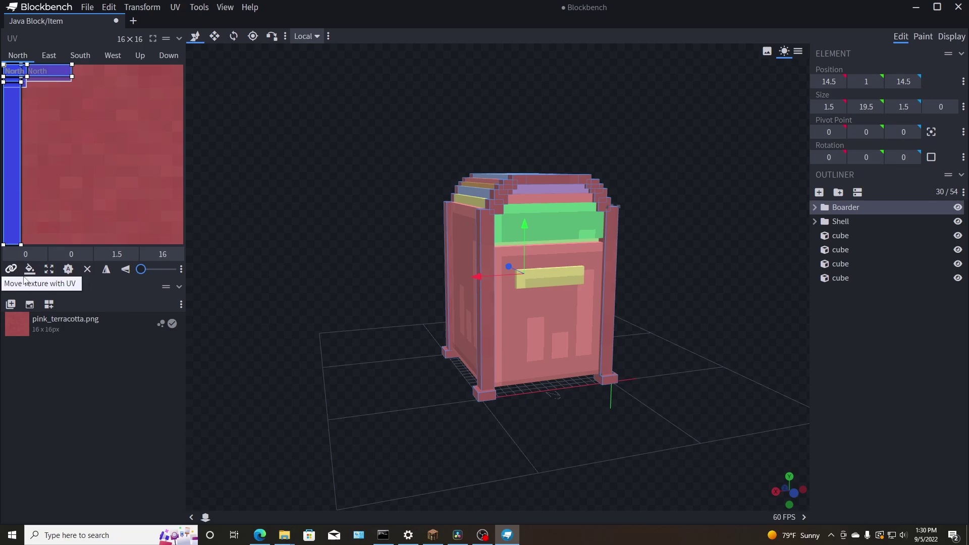
Step: Import white_concrete.png from the block folder and apply it to the whole Shell group
left_click(11, 305)
type("white")
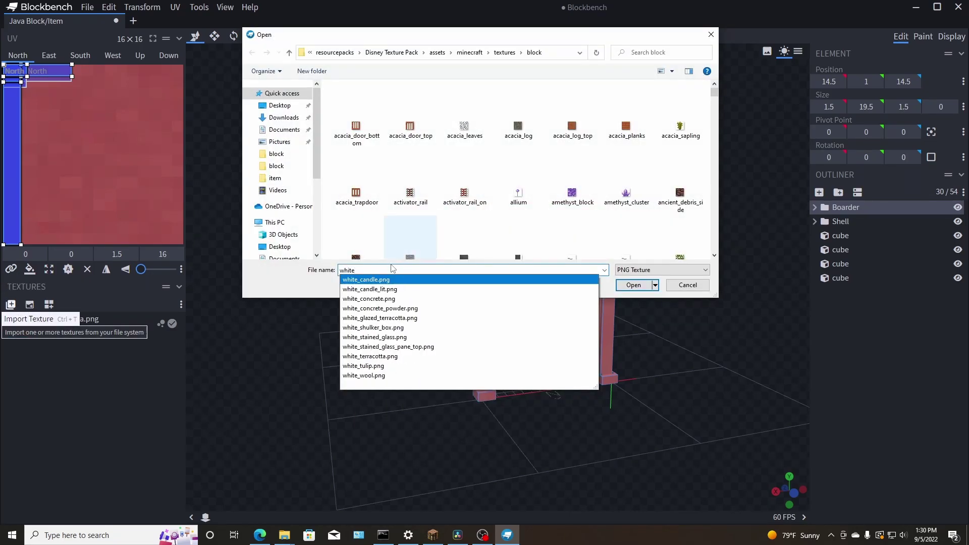
left_click(381, 300)
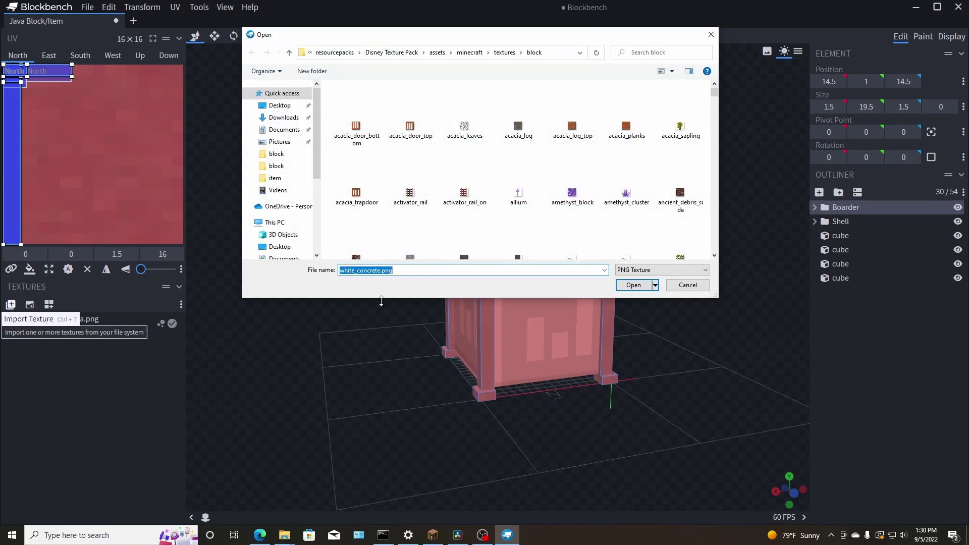
left_click(633, 285)
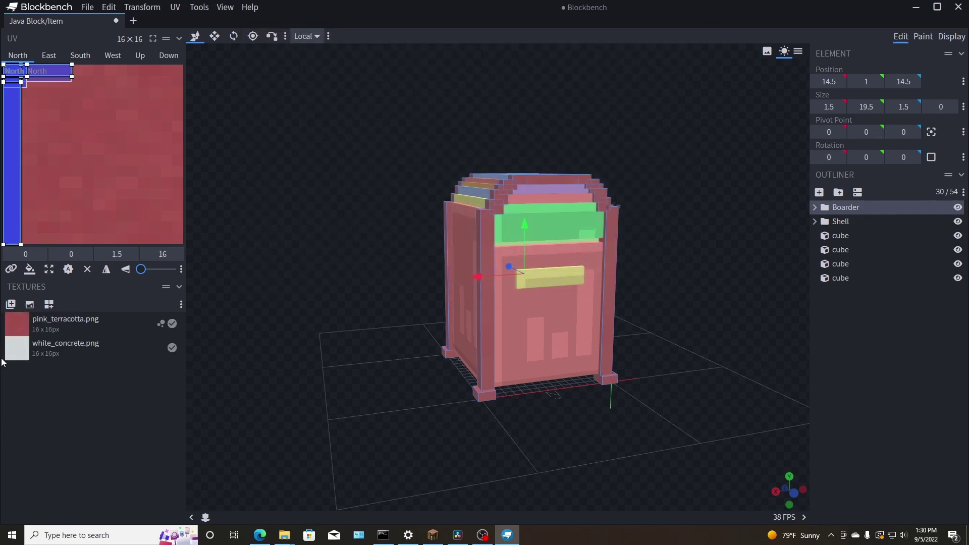
left_click_drag(768, 287, 842, 223)
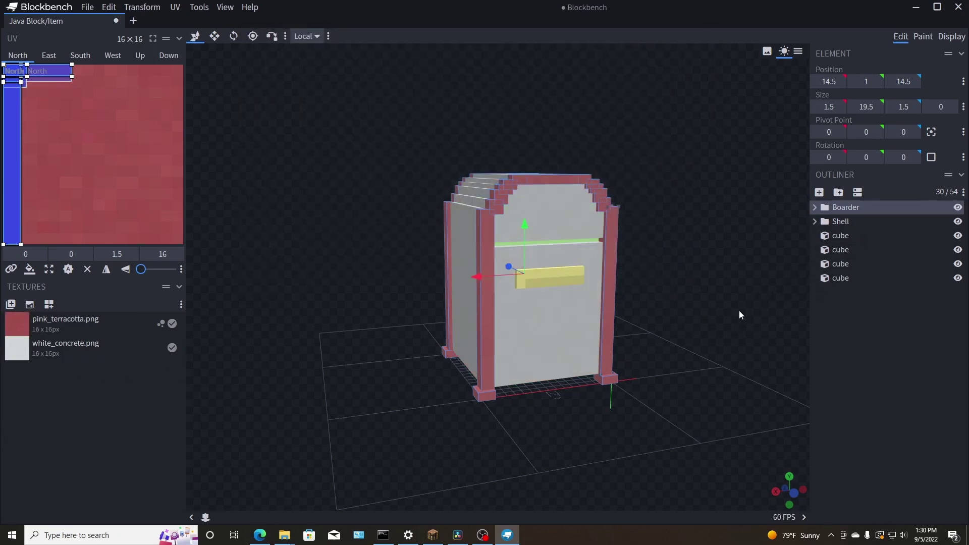
left_click_drag(739, 311, 520, 333)
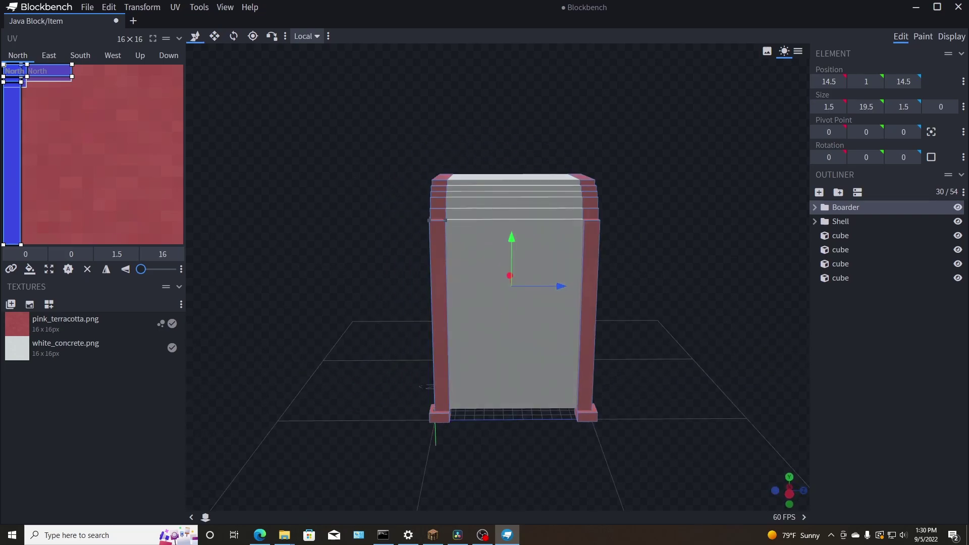
Step: Compare the textured trash can with the Disneyland trash can reference photo in the browser, viewing the model from several sides
left_click_drag(0, 166, 622, 268)
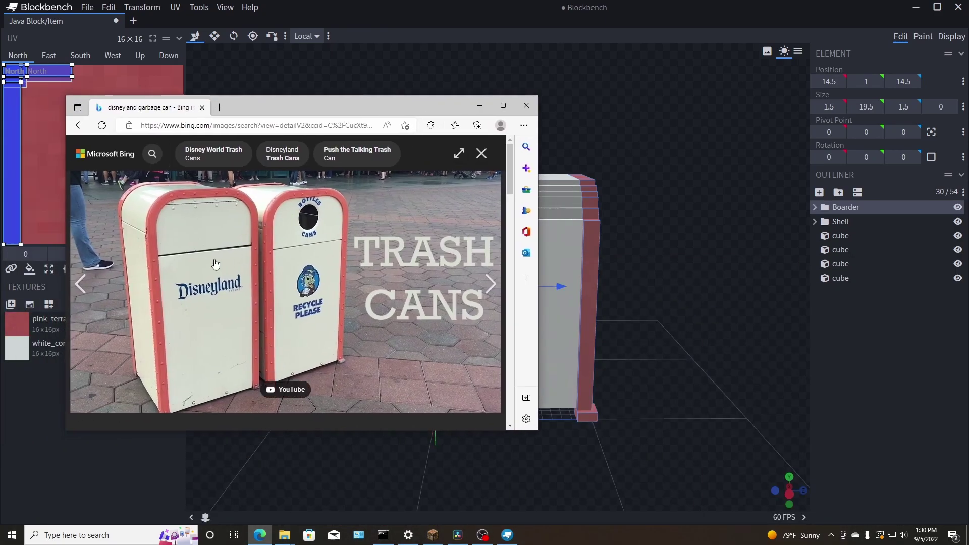
left_click_drag(717, 300, 639, 311)
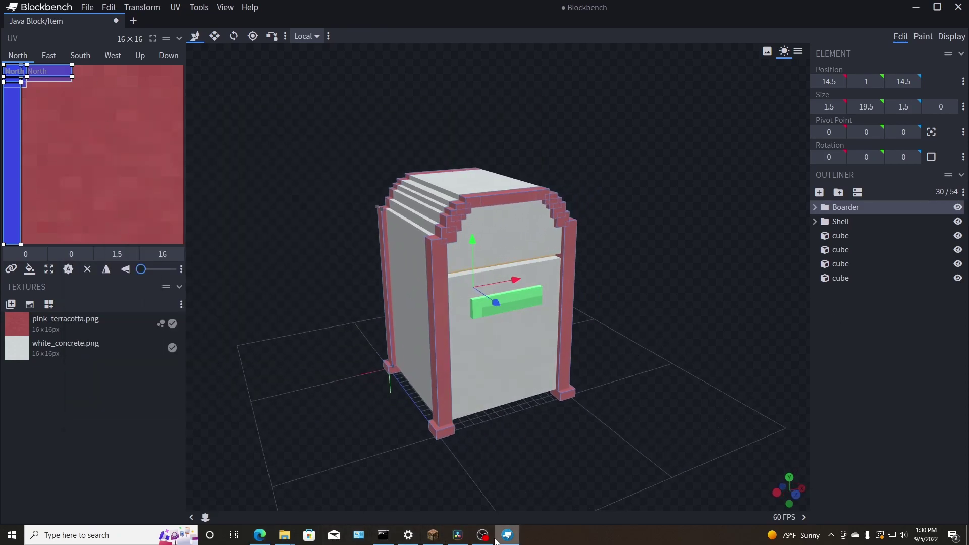
mouse_move(260, 535)
left_click(257, 497)
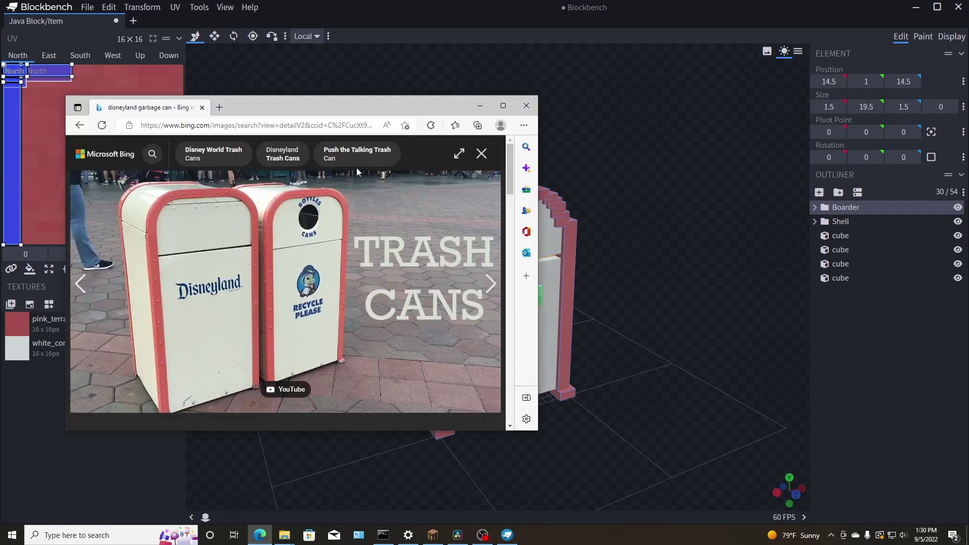
left_click_drag(355, 113, 0, 114)
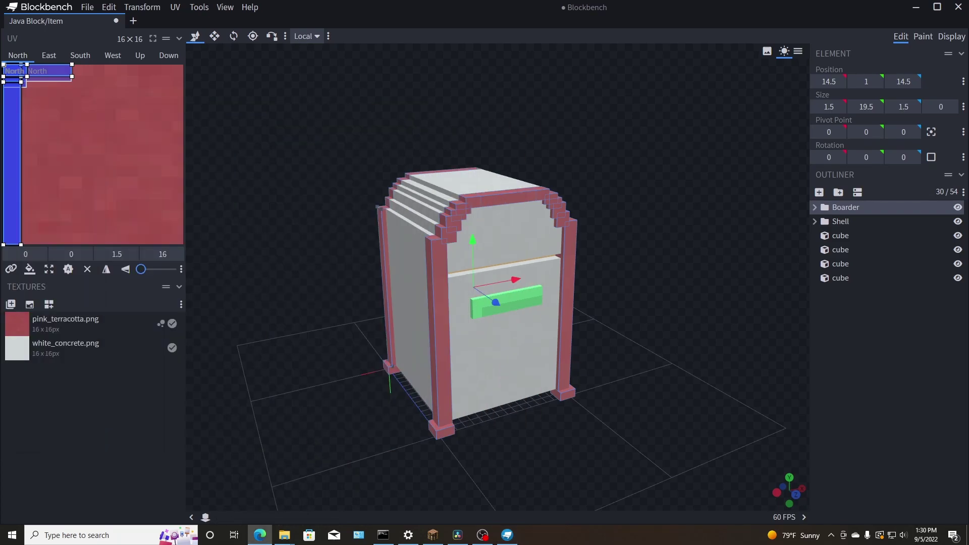
left_click_drag(341, 379, 454, 319)
mouse_move(616, 289)
left_mouse_down()
mouse_move(608, 284)
mouse_move(612, 293)
left_mouse_up()
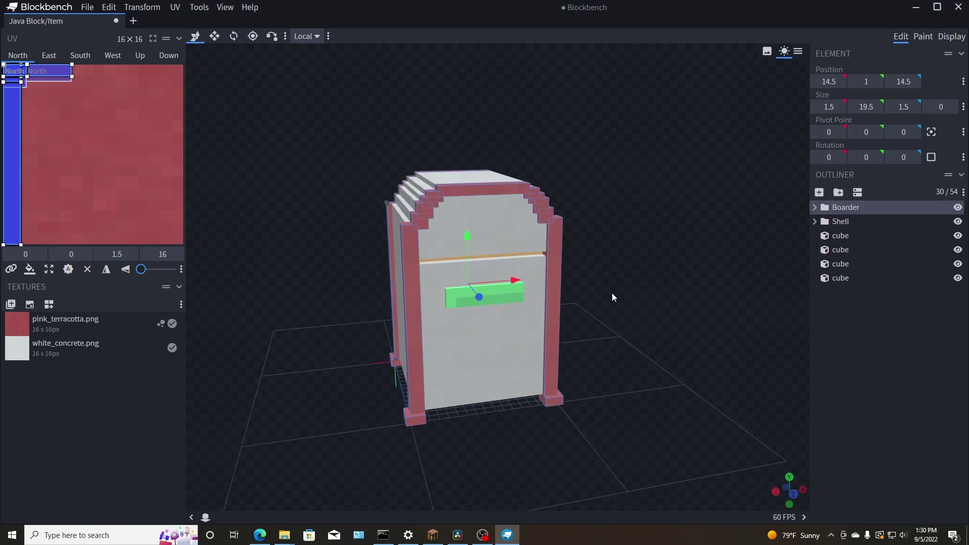
Step: Import blue_concrete.png from the texture pack's block folder
right_click(88, 407)
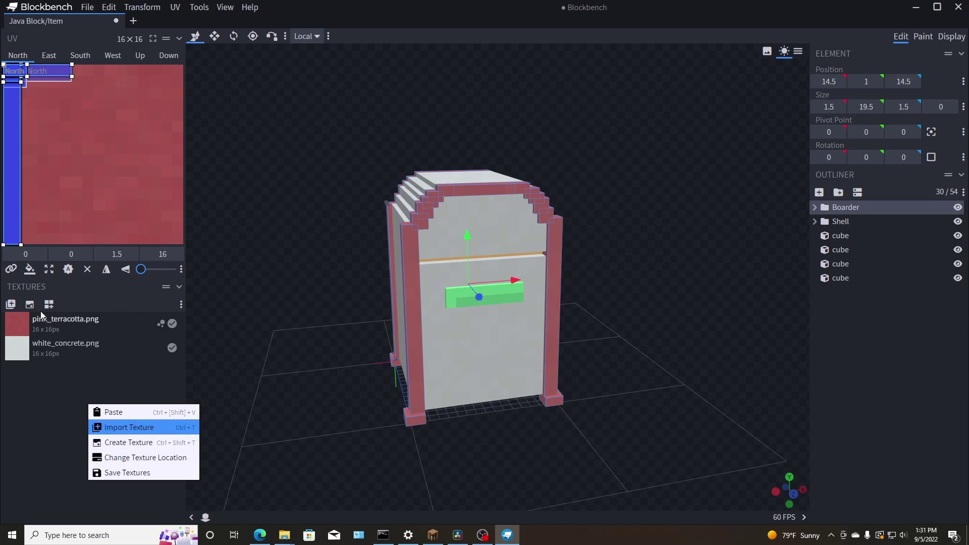
left_click(11, 305)
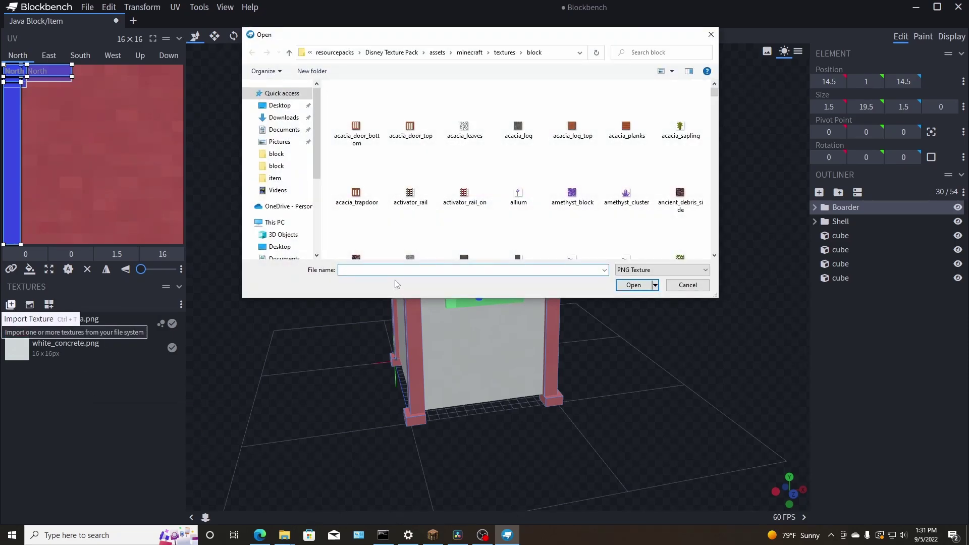
type("blue")
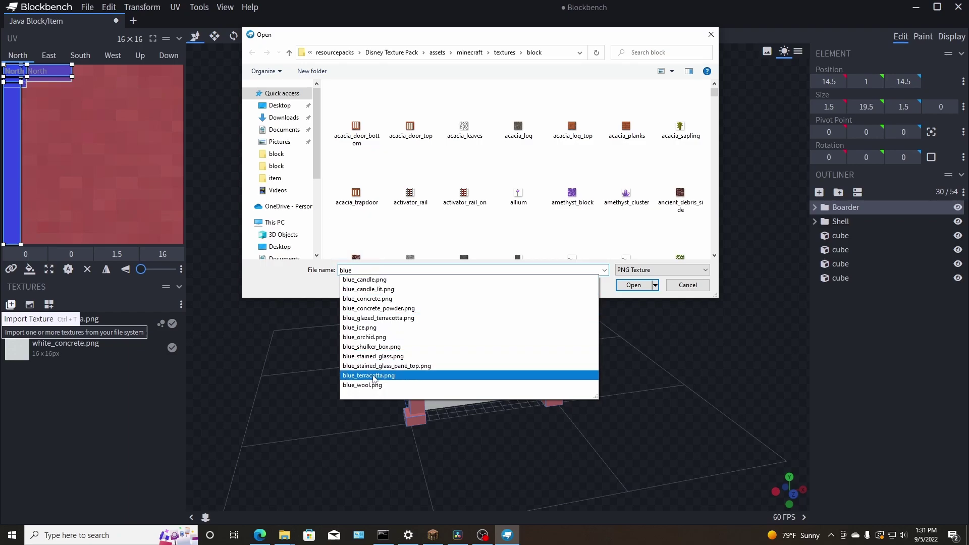
left_click(379, 299)
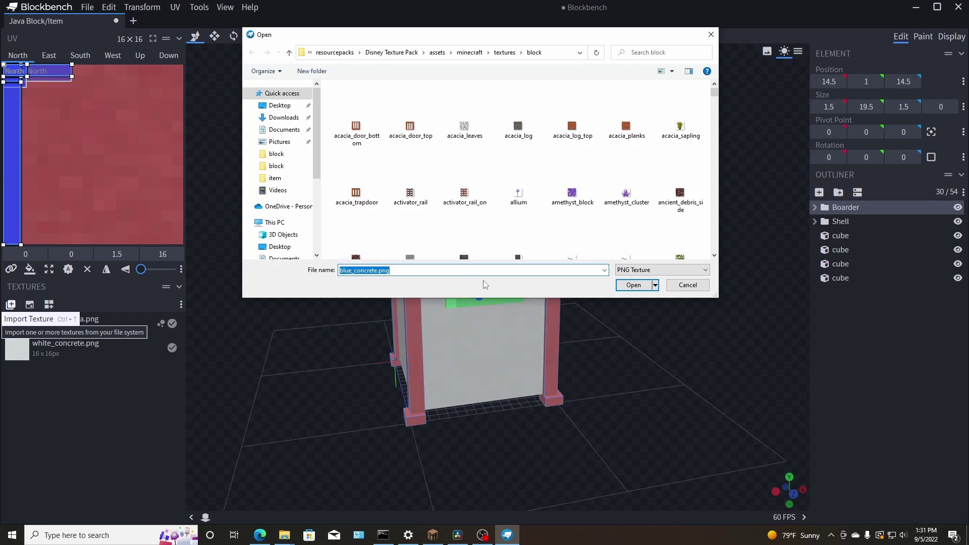
left_click(633, 285)
Step: Apply blue_concrete.png to the entire small bar cube on the trash can's south side
left_click_drag(16, 373, 480, 316)
left_click(506, 314)
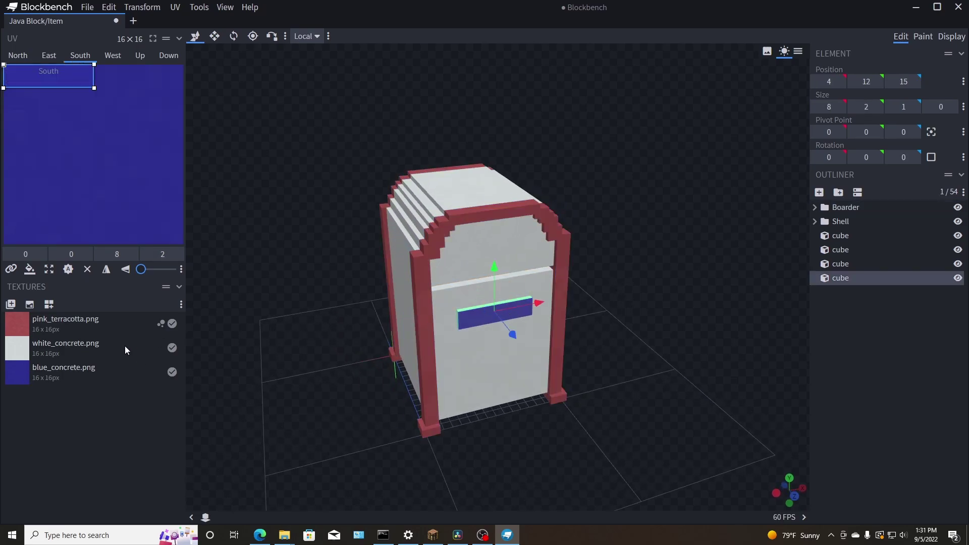
left_click_drag(886, 279, 886, 280)
Step: Apply blue_concrete.png to the matching bar cube on the trash can's north side
left_click_drag(717, 332, 592, 271)
left_click(560, 274)
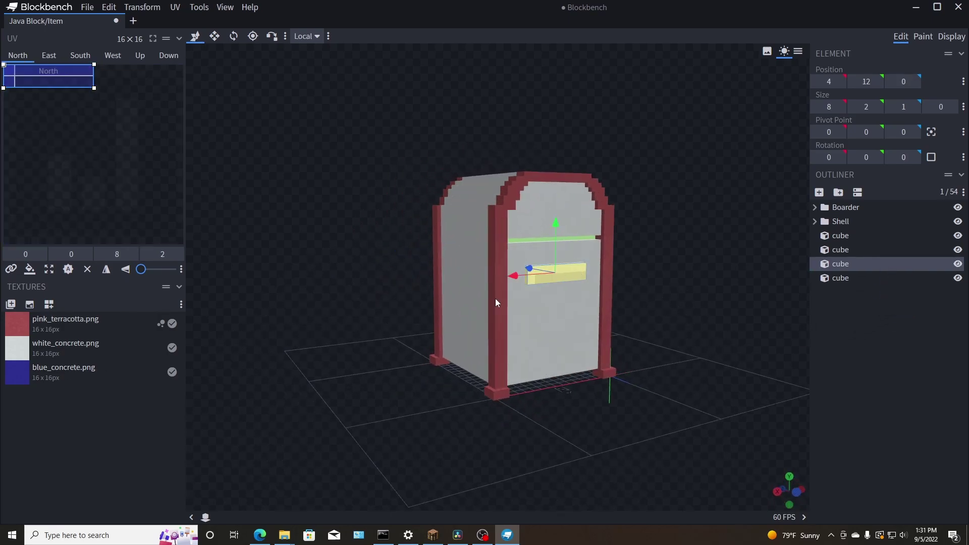
left_click_drag(837, 268, 837, 268)
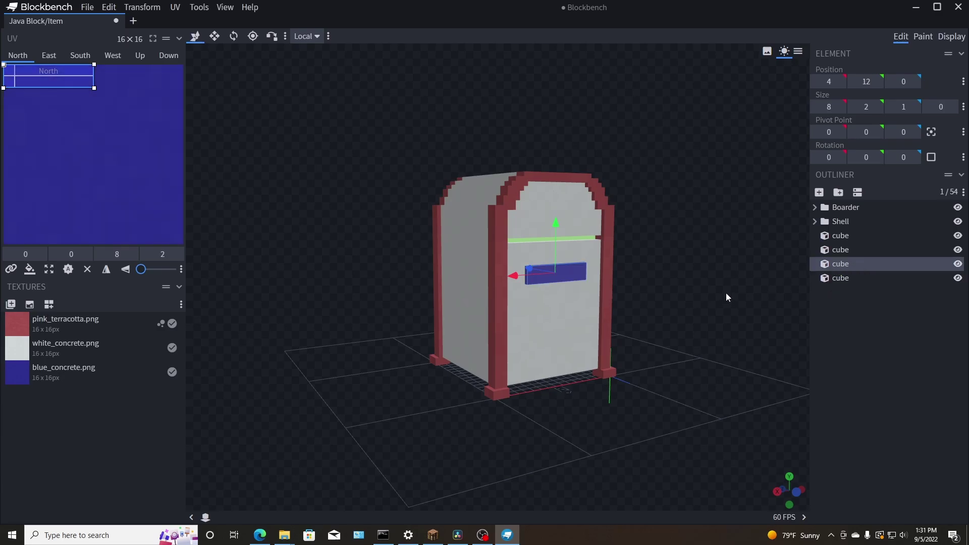
Step: Import black_concrete.png from the texture pack's block folder
left_click_drag(726, 293, 613, 326)
scroll(540, 326, "up", 8)
left_click_drag(717, 393, 744, 373)
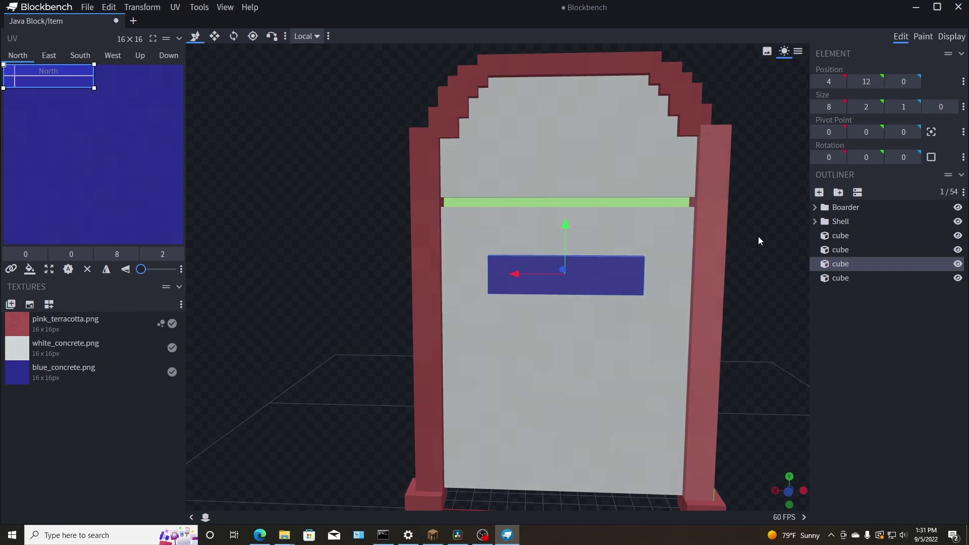
left_click_drag(759, 243, 719, 248)
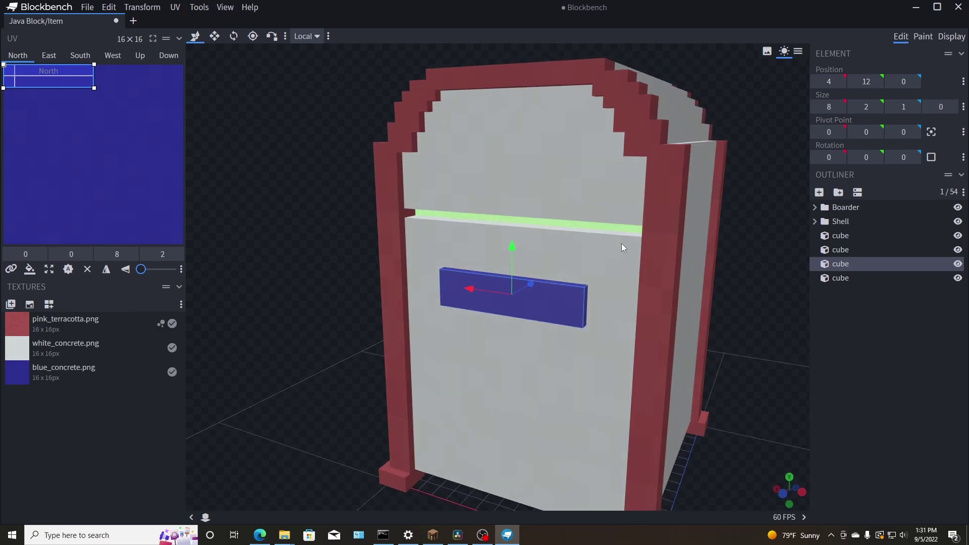
left_click(10, 305)
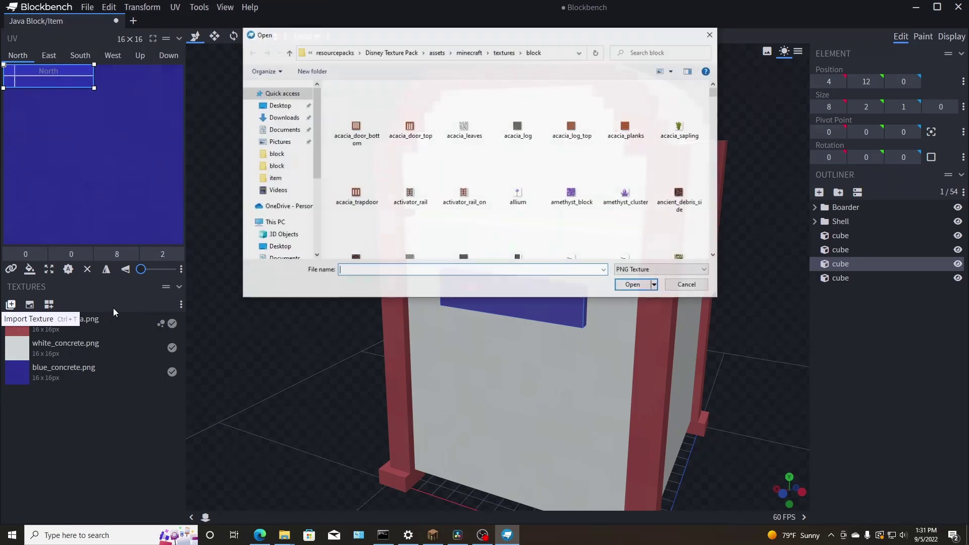
type("black")
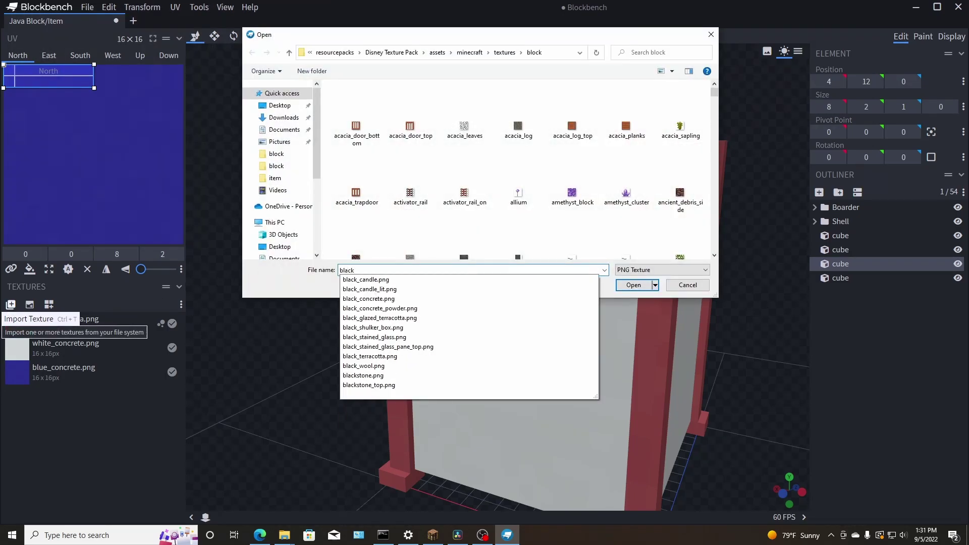
left_click(392, 302)
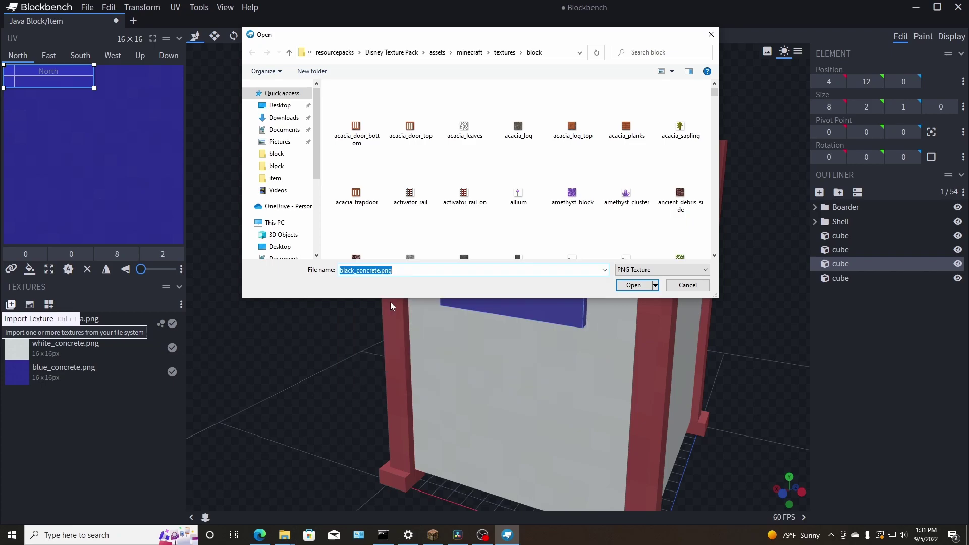
left_click(620, 287)
Step: Try black_concrete.png on the narrow slot strip above the blue bar, and delete that texture from the project
left_click_drag(21, 401, 456, 221)
left_click_drag(293, 316, 120, 362)
scroll(365, 308, "down", 4)
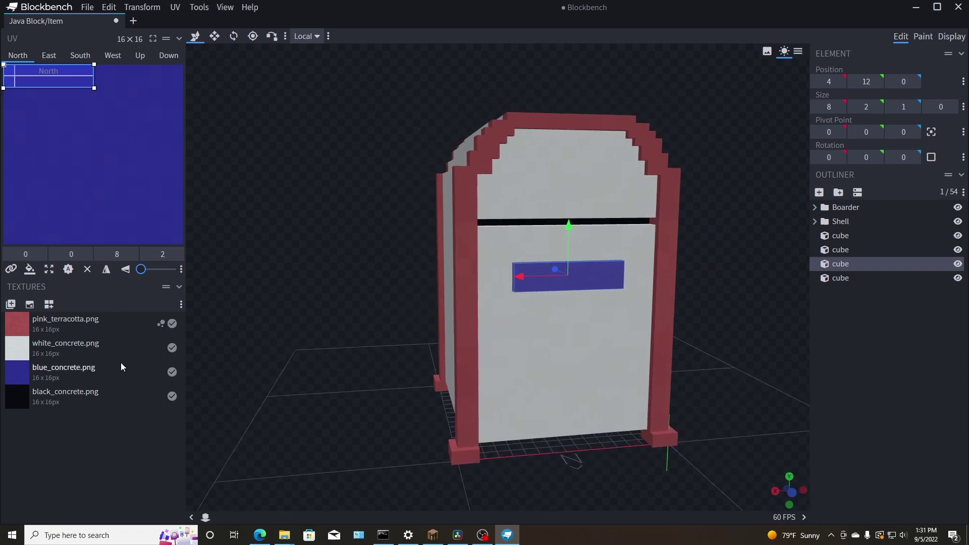
right_click(36, 392)
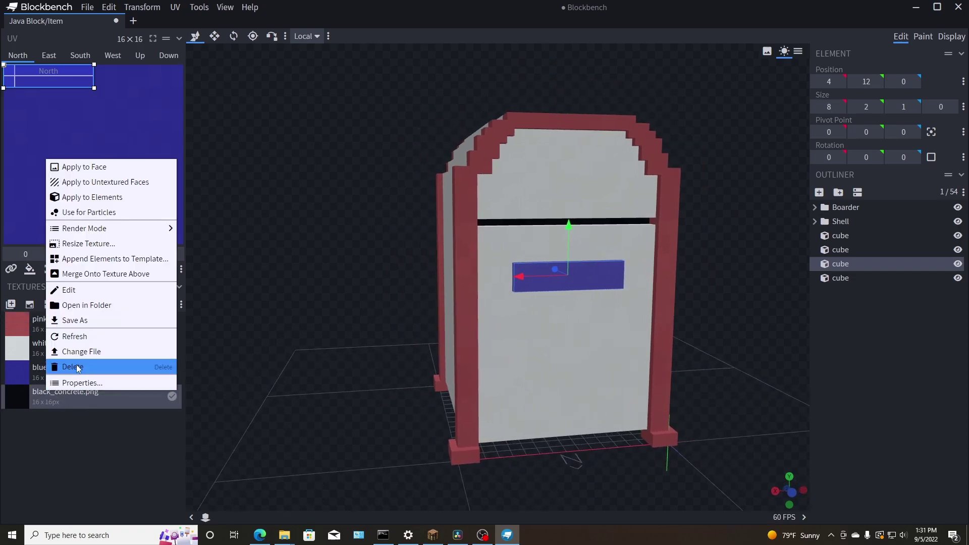
left_click(60, 366)
Step: Import gray_concrete.png from the texture pack's block folder
left_click(10, 305)
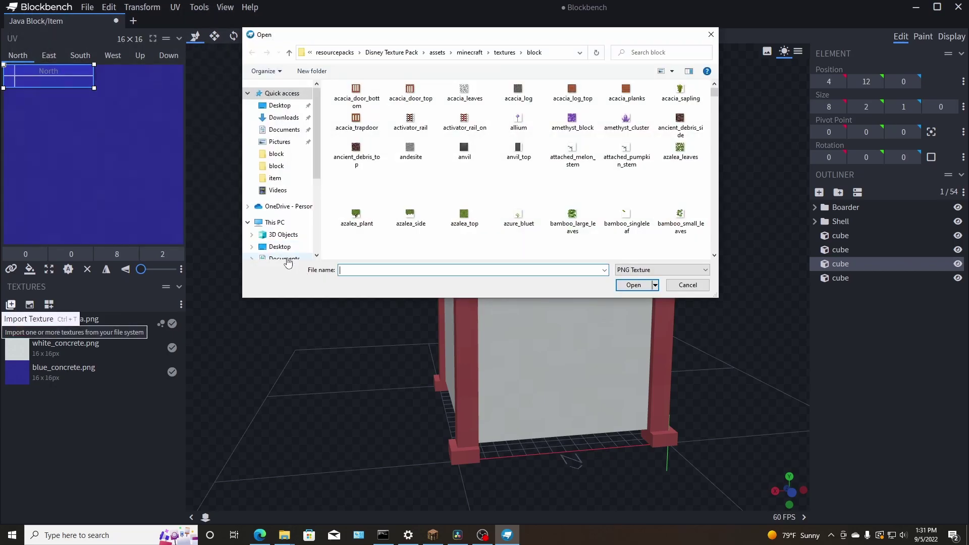
type("gray")
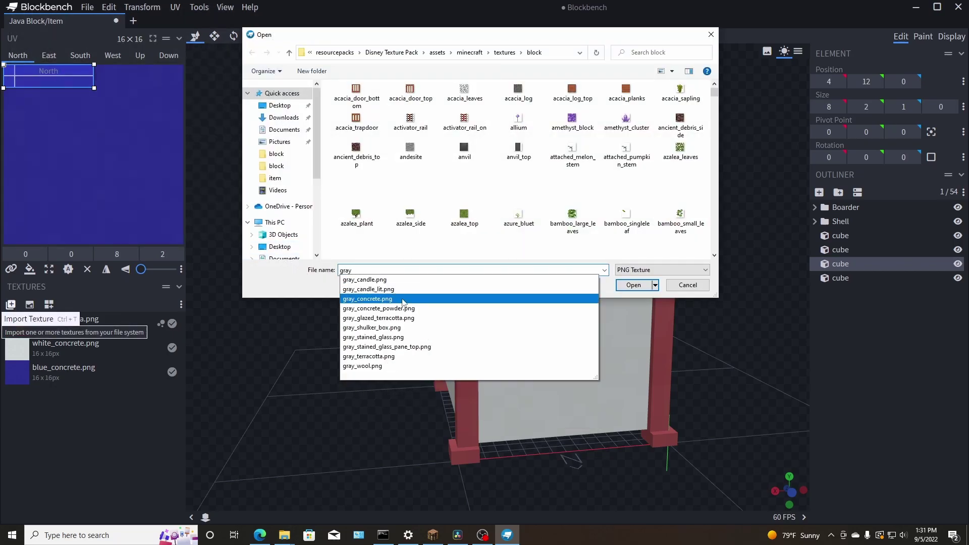
left_click(395, 298)
left_click(631, 285)
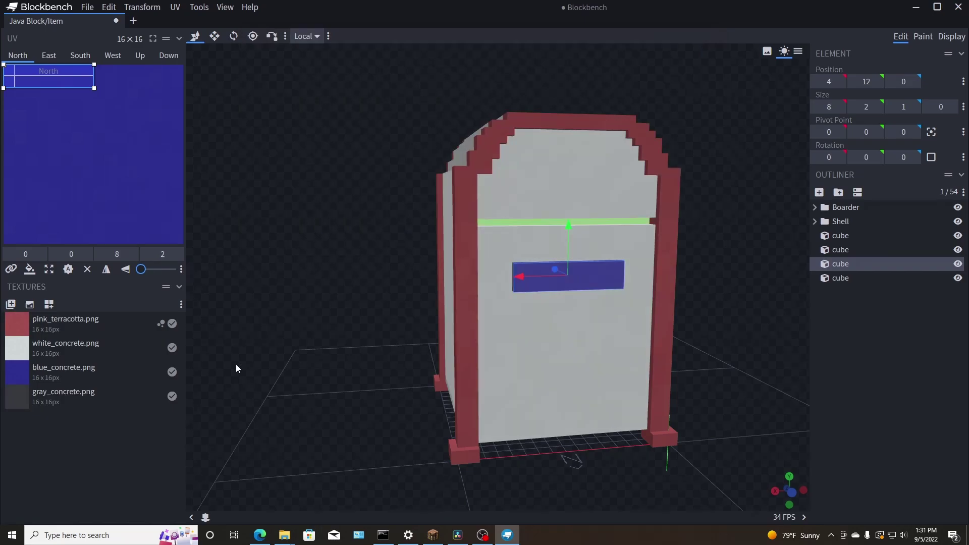
Step: Apply gray_concrete.png to the narrow slot strips above the blue bars on both the north and south sides
left_click_drag(16, 396, 545, 232)
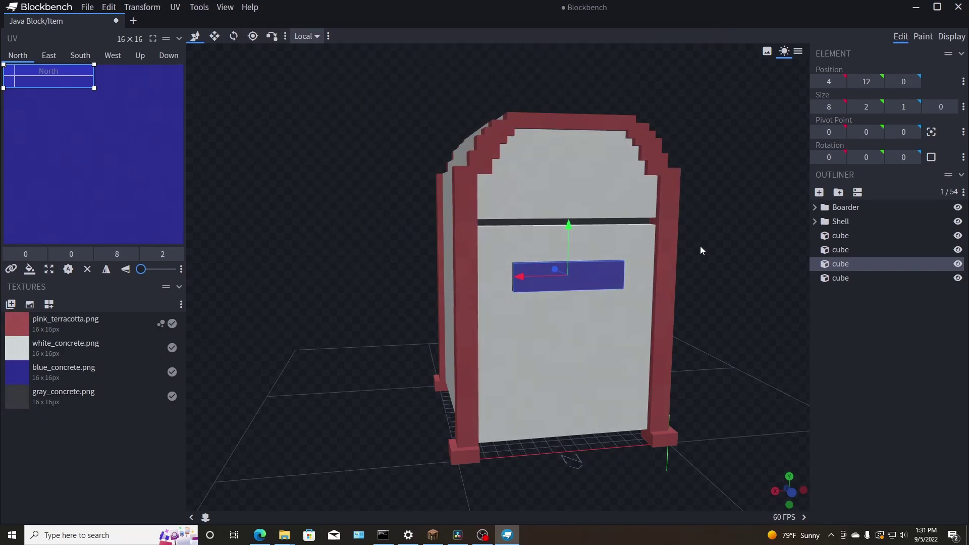
left_click_drag(701, 246, 397, 248)
left_click_drag(66, 391, 408, 223)
left_click_drag(603, 255, 220, 329)
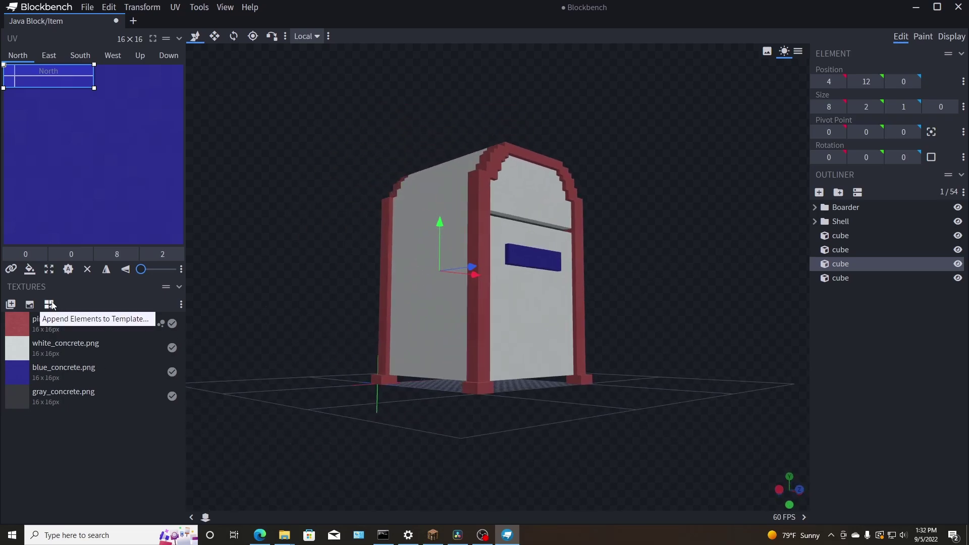
left_click_drag(300, 311, 501, 334)
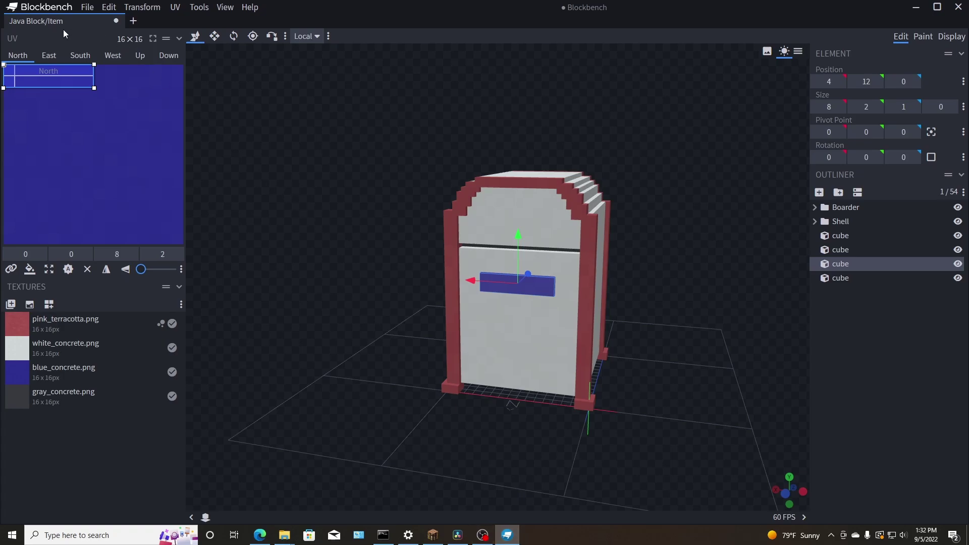
Step: Export the trash can as a Java Block/Item Model over cake_slice2.json in the Disney Texture Pack's models/block folder
left_click(88, 7)
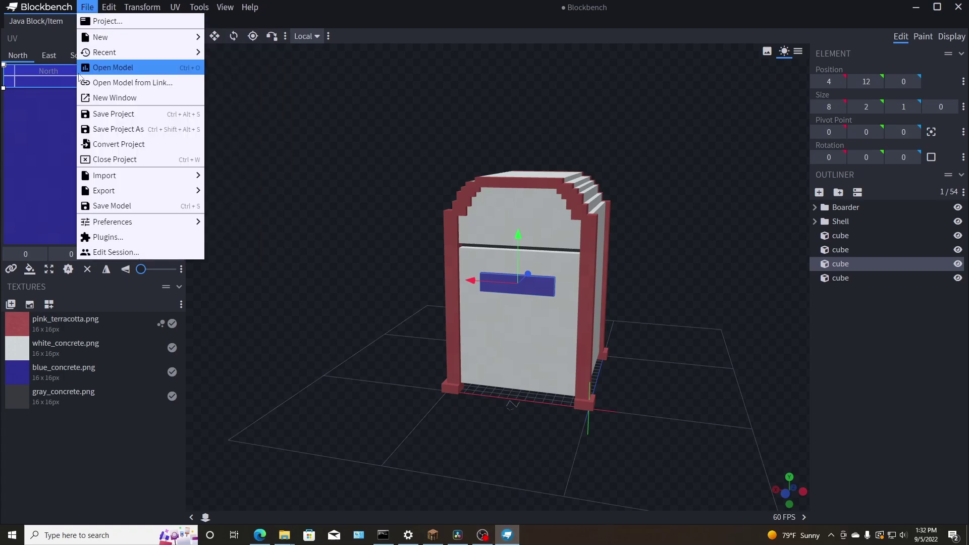
mouse_move(85, 195)
left_click(262, 191)
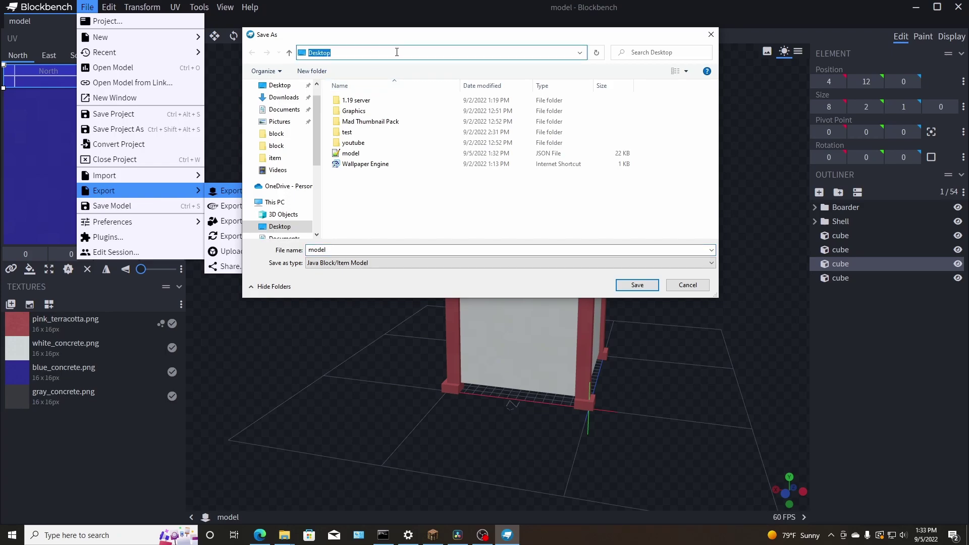
key("Return")
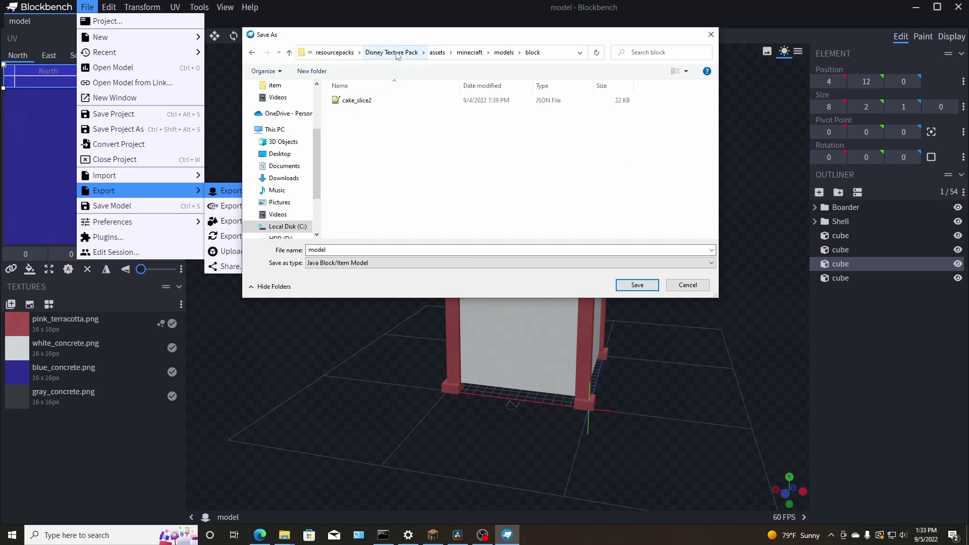
double_click(328, 249)
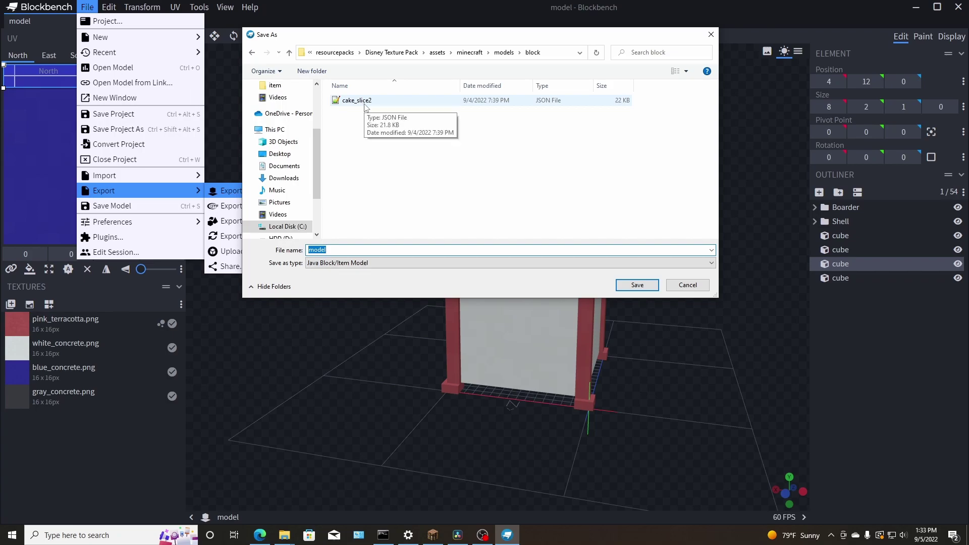
type("cake_")
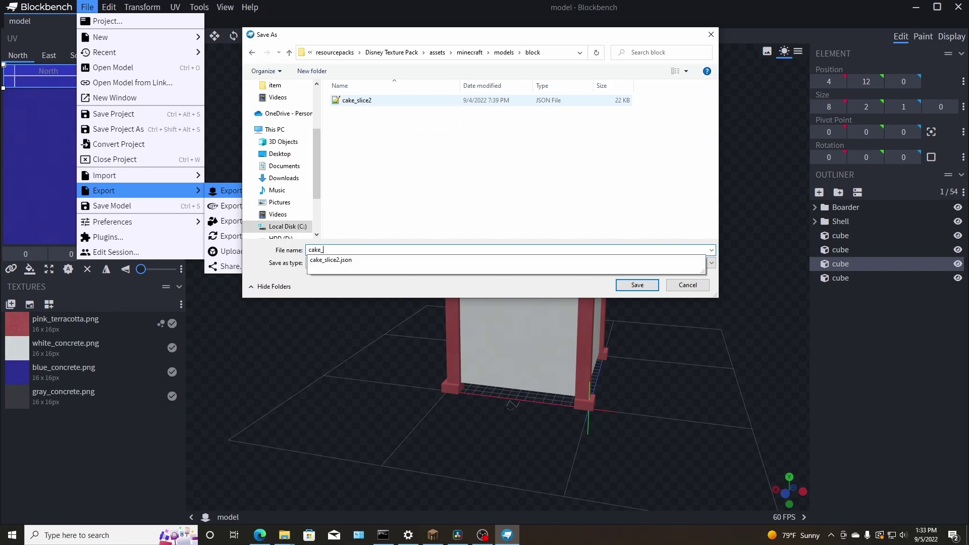
type("slice2")
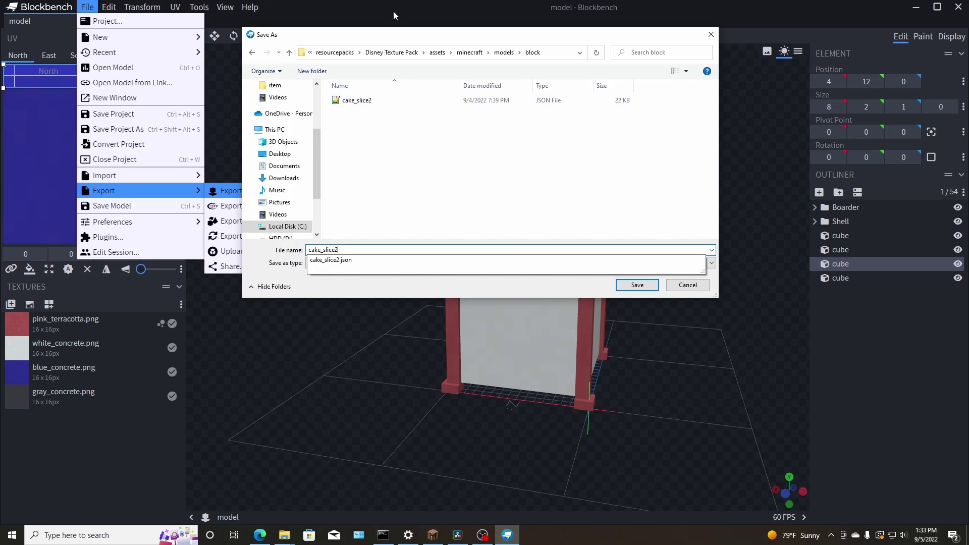
left_click(637, 286)
left_click(500, 272)
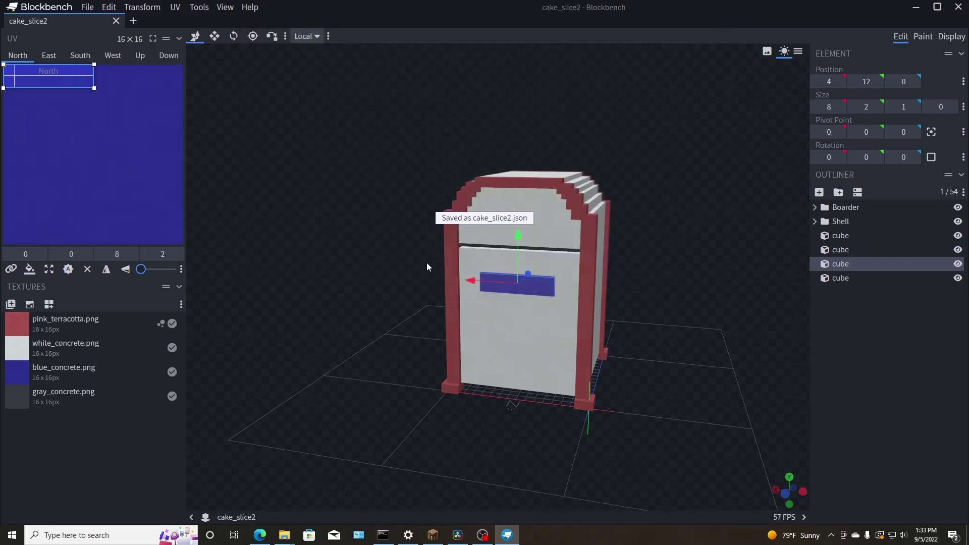
left_click_drag(378, 270, 438, 287)
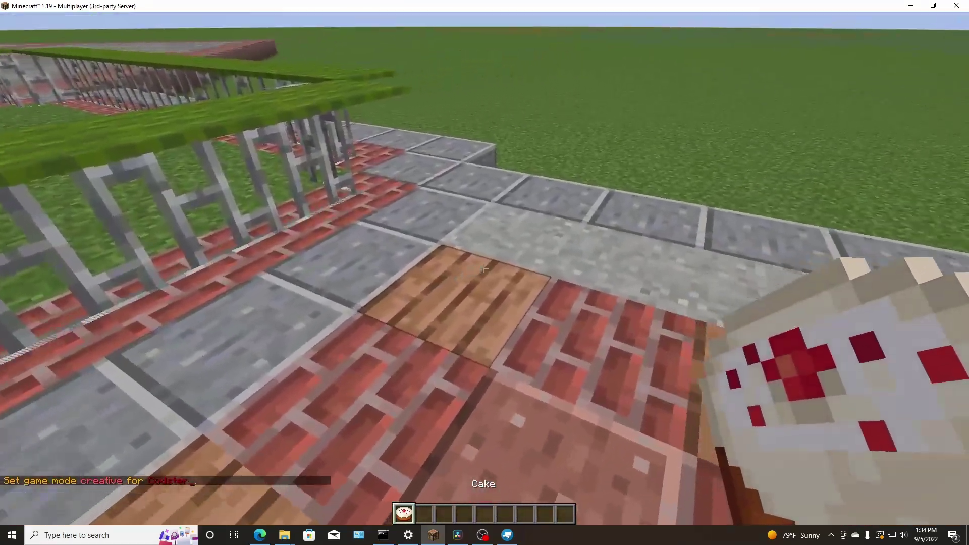
Step: In Minecraft, place a cake on the paved walkway near the fence and switch to the empty second hotbar slot
right_click(483, 268)
key("2")
key("w")
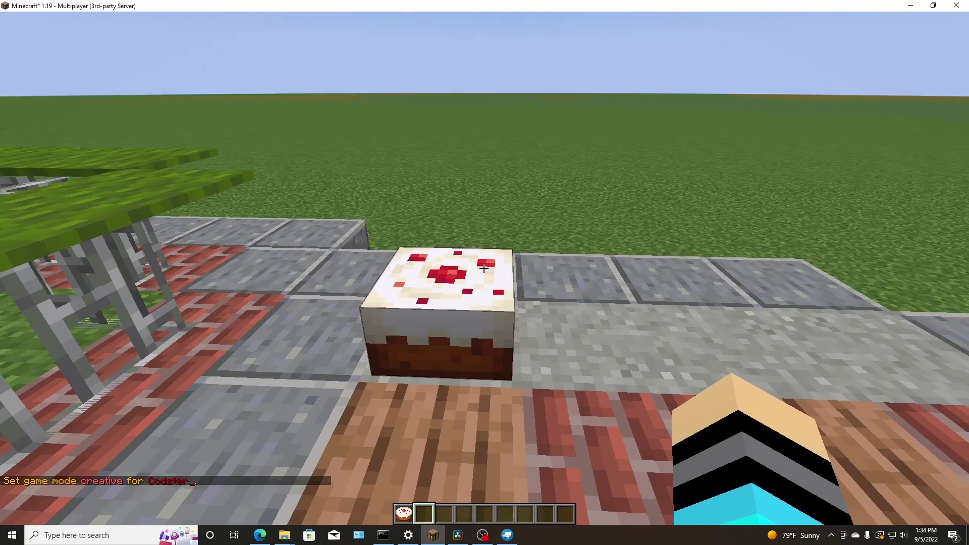
Step: Reload the resource packs and eat from the placed cake to swap it for the trash can model
key("F3+t")
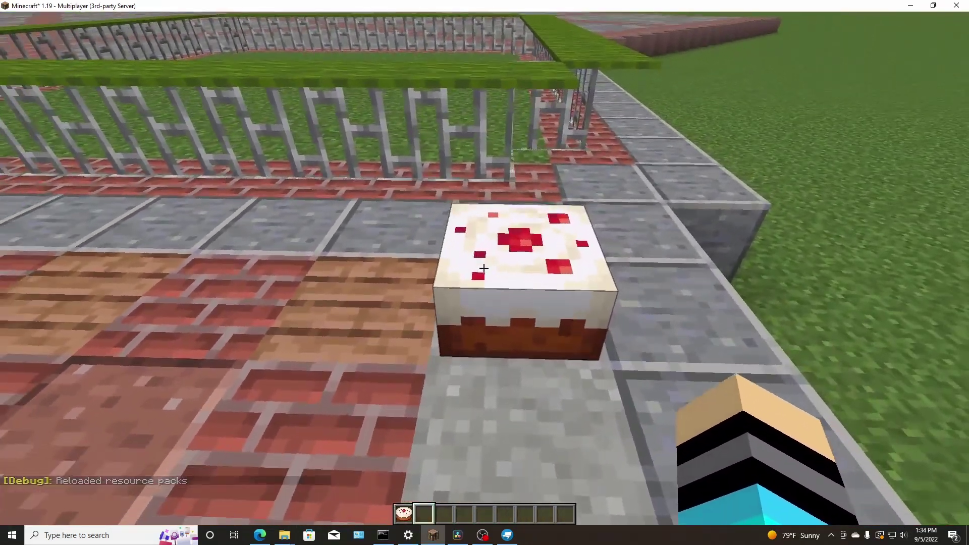
right_click(484, 269)
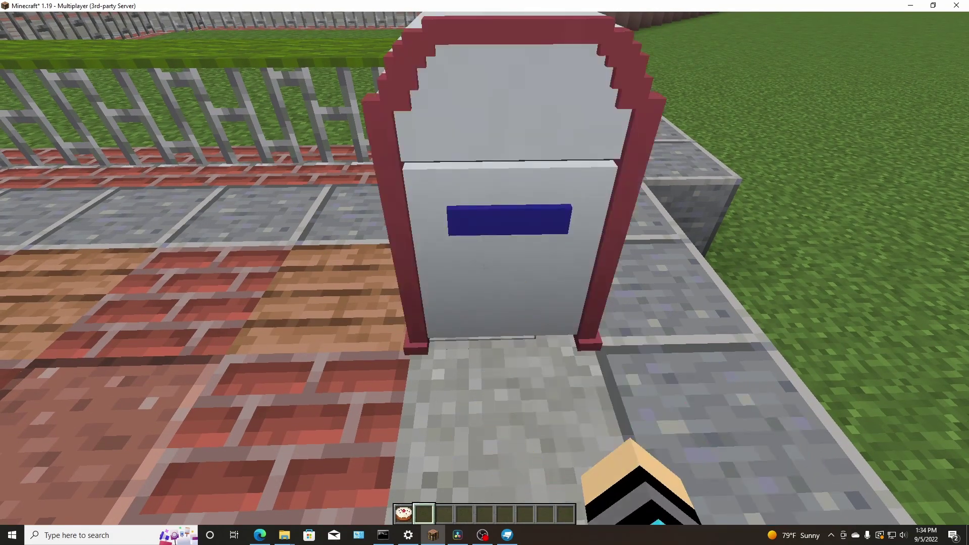
Step: Examine the in-game trash can from the front, sides, back, base and top, checking its textures and proportions
key("s")
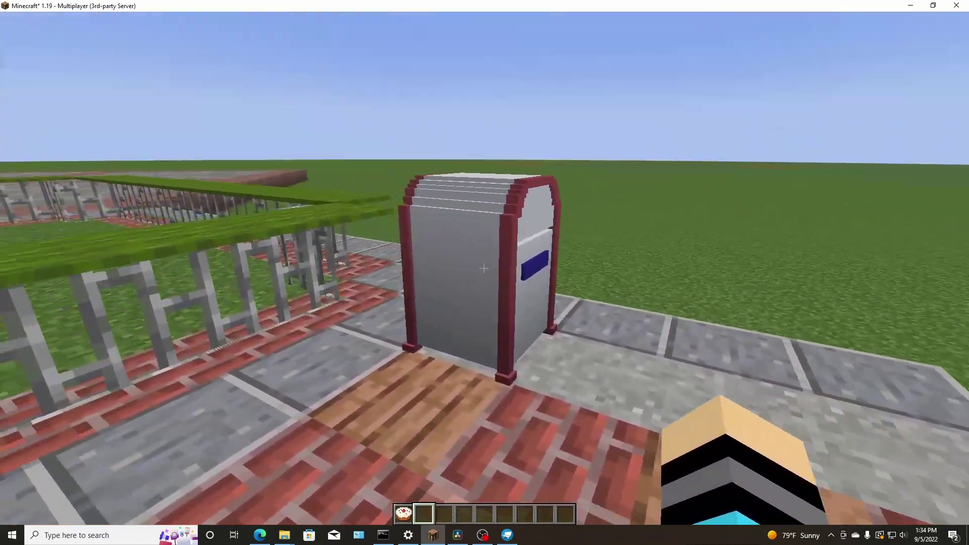
key("w")
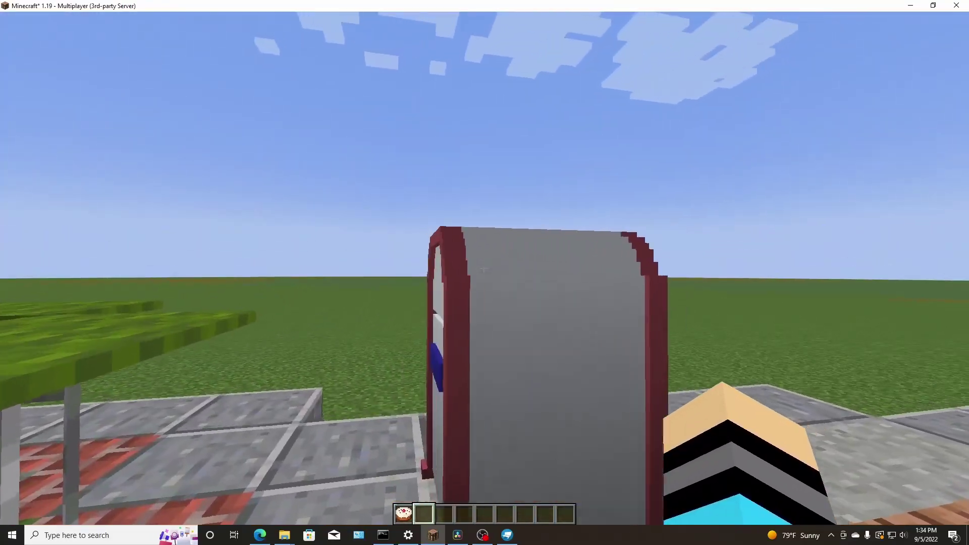
key("w")
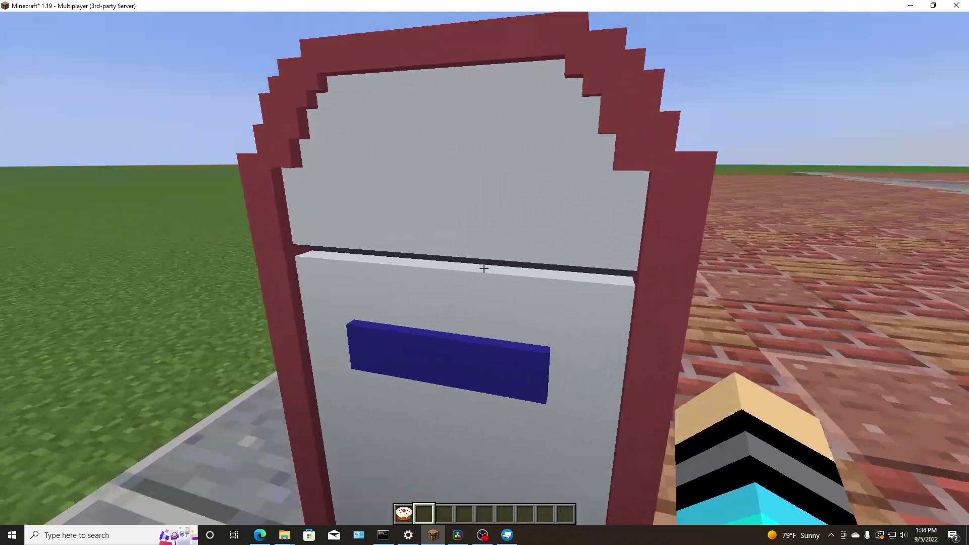
key("d")
key("d")
key("w")
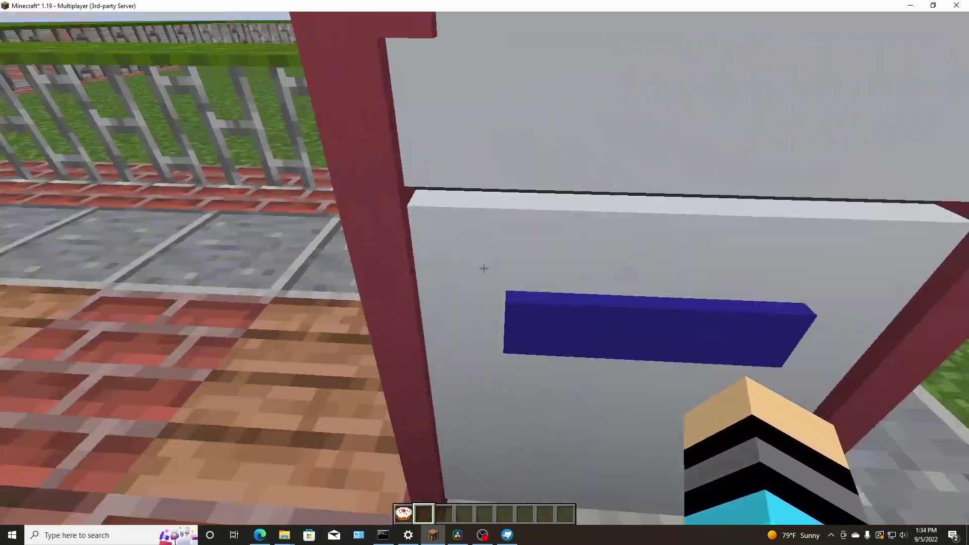
key("s")
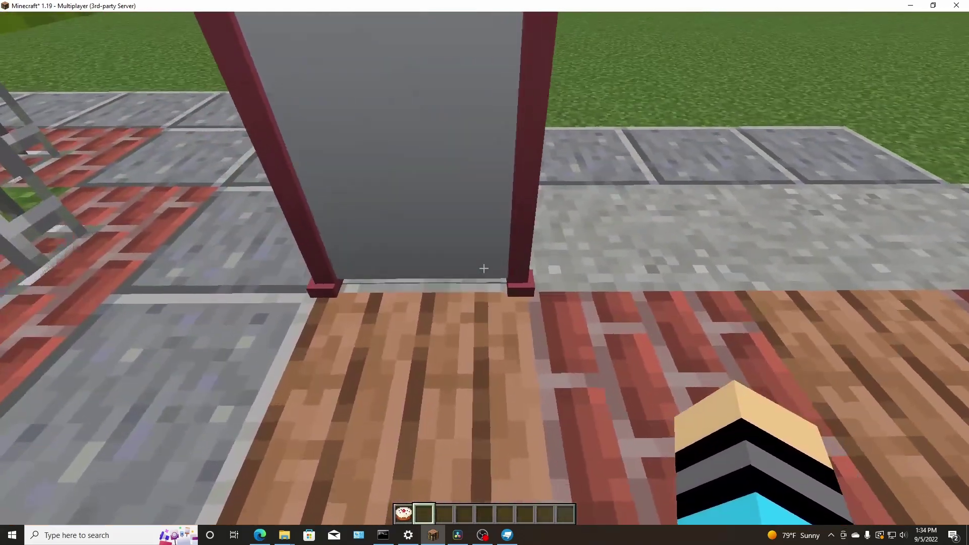
key("s")
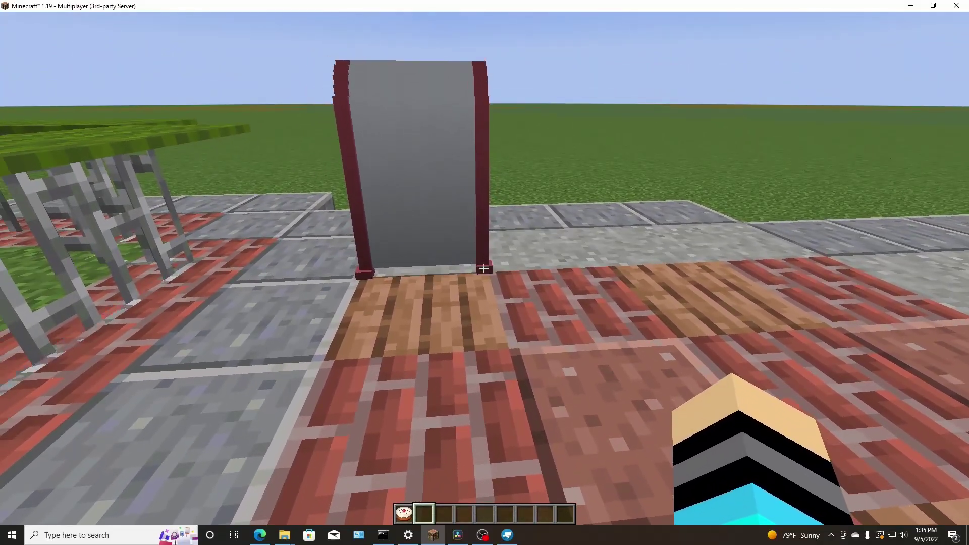
key("w")
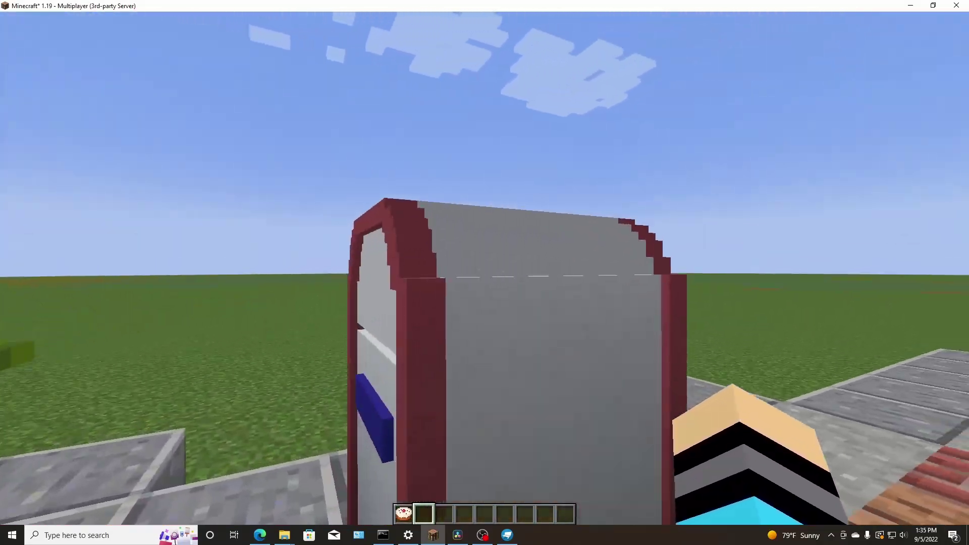
key("w")
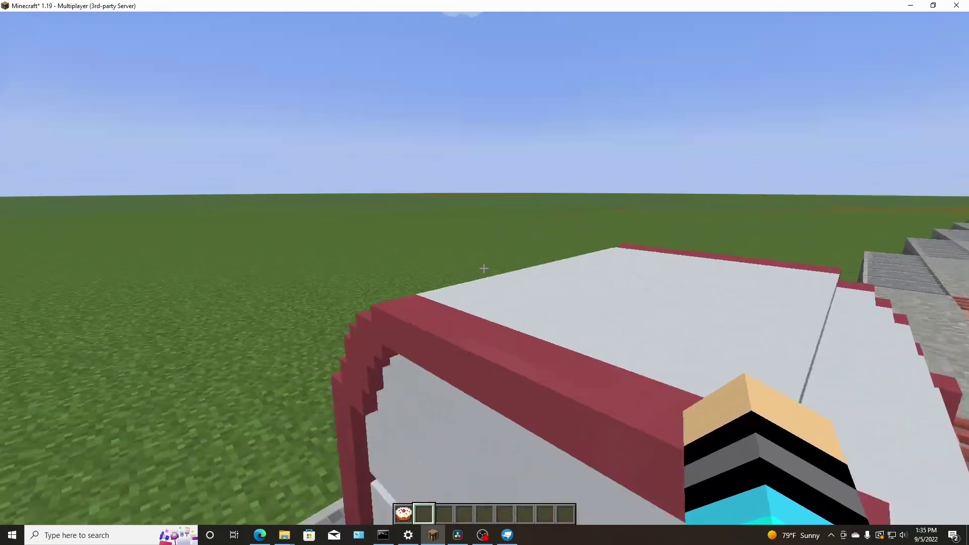
key("space")
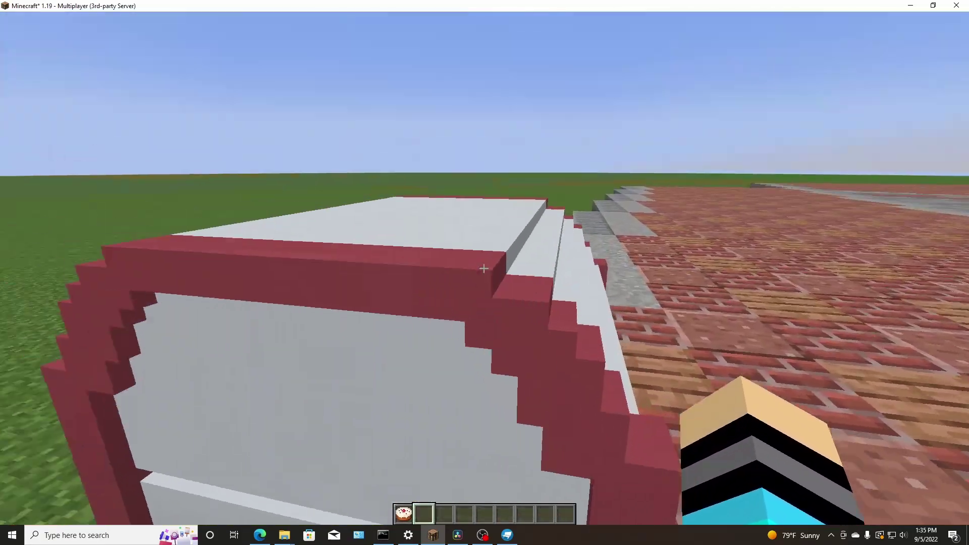
key("d")
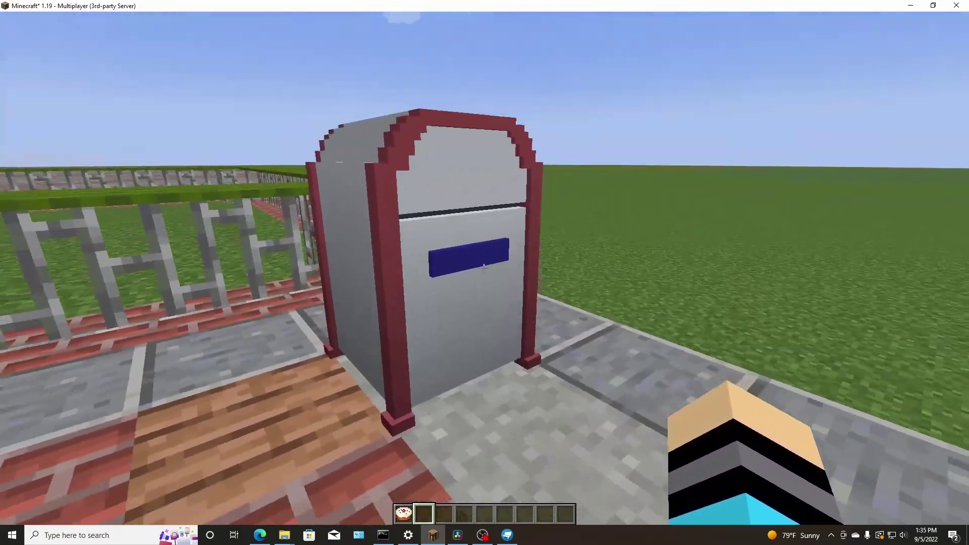
key("s")
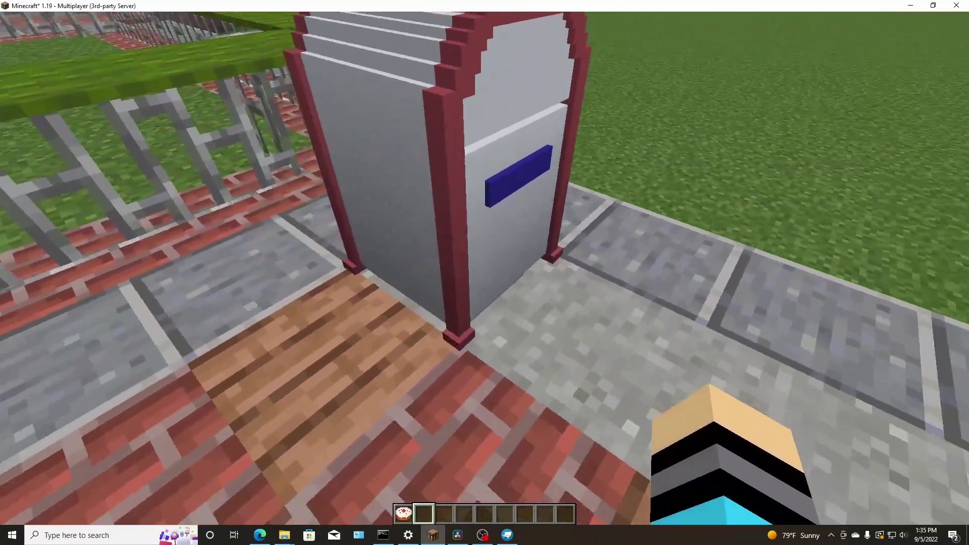
Step: Place two more cakes along the grey edge of the walkway and eat from each to turn them into trash cans
key("1")
right_click(483, 269)
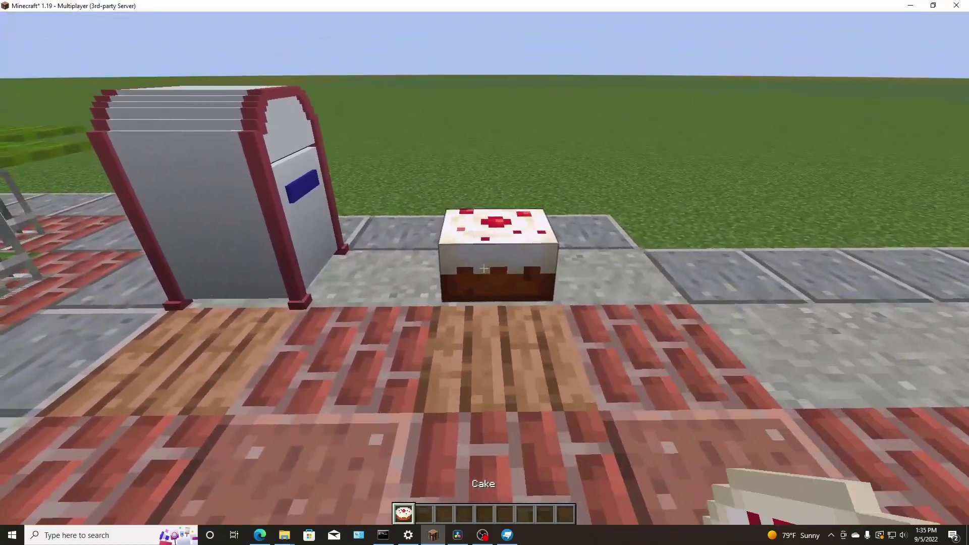
key("d")
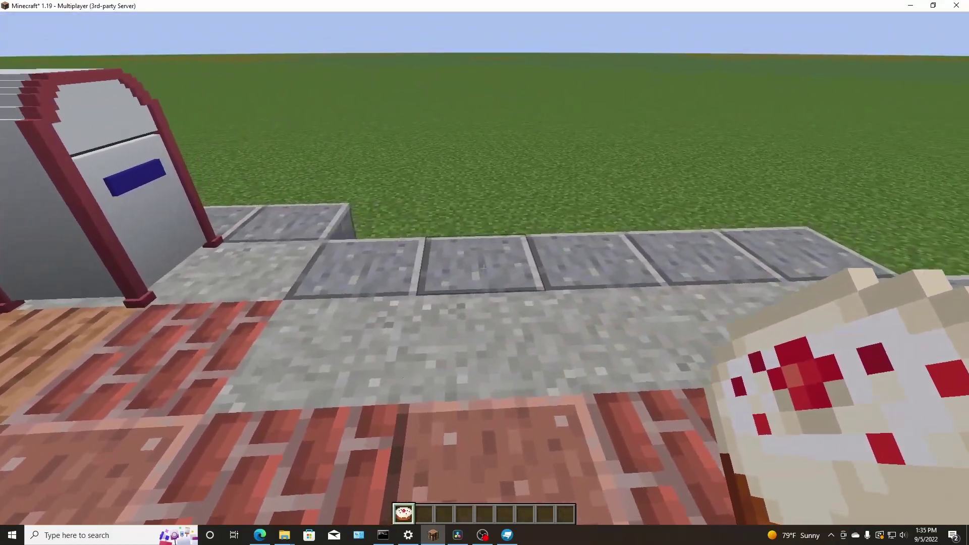
right_click(483, 267)
key("2")
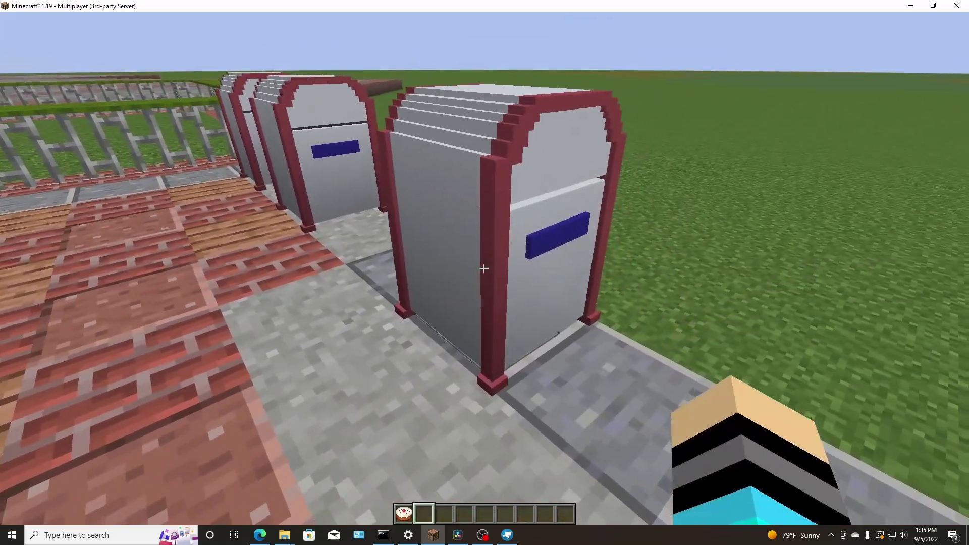
Step: View the row of trash cans from the front and break the two extra ones, keeping only the one near the fence
key("d")
key("d")
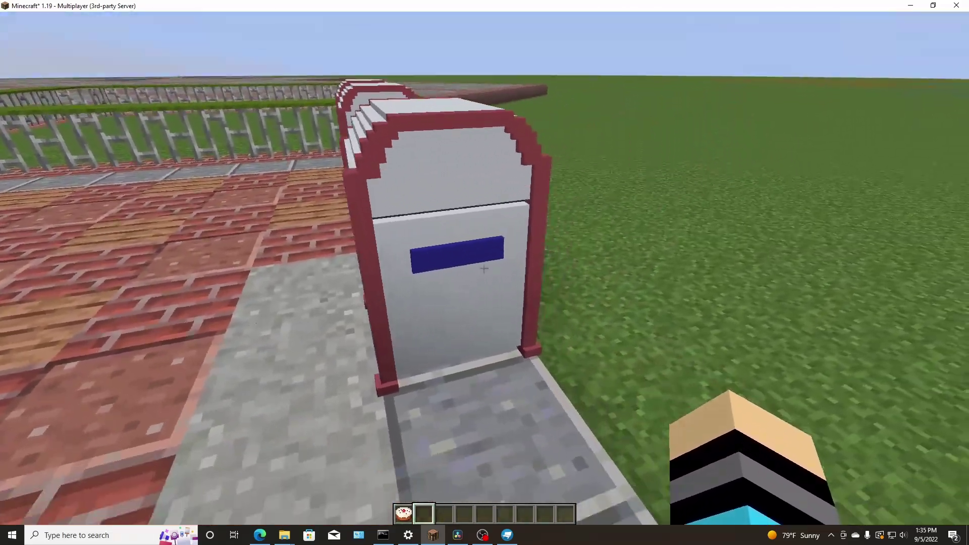
key("s")
key("a")
key("w")
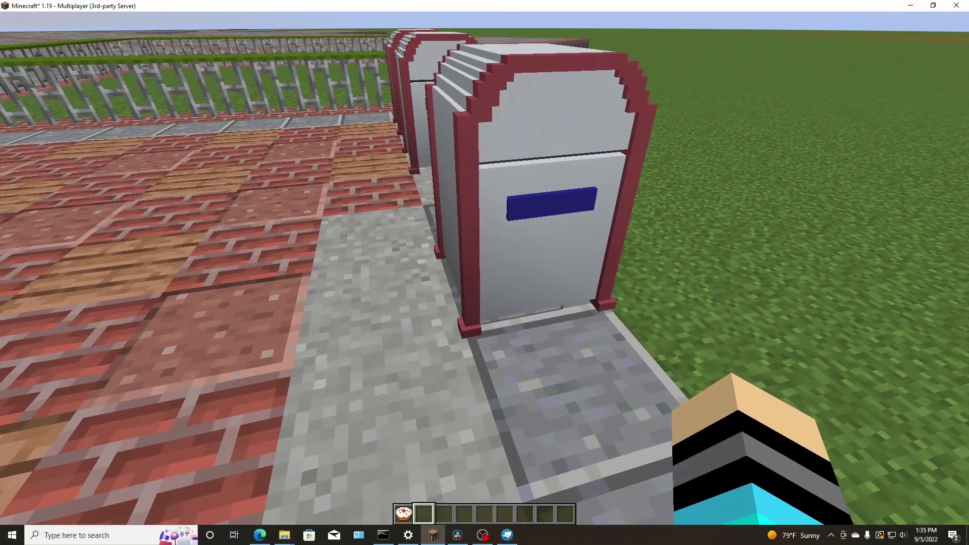
key("d")
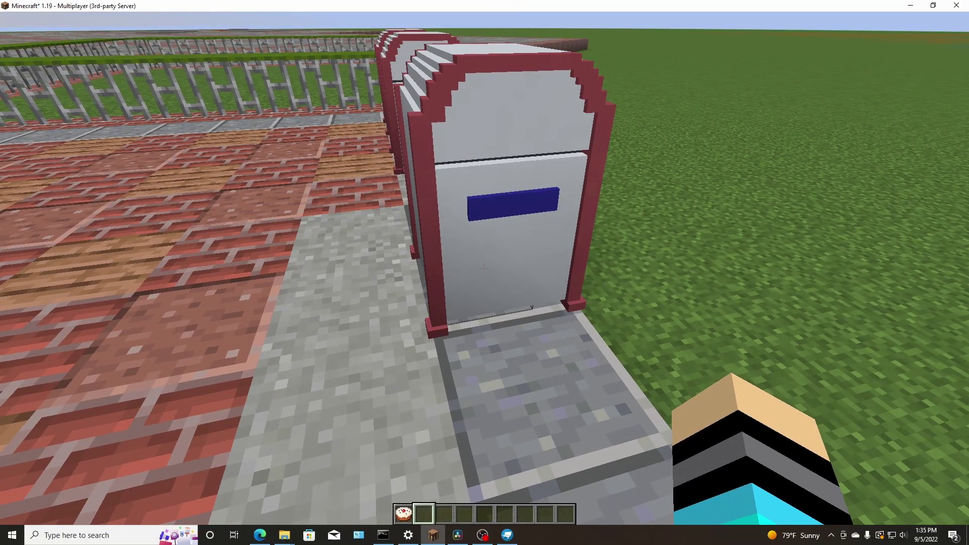
left_click(484, 268)
key("w")
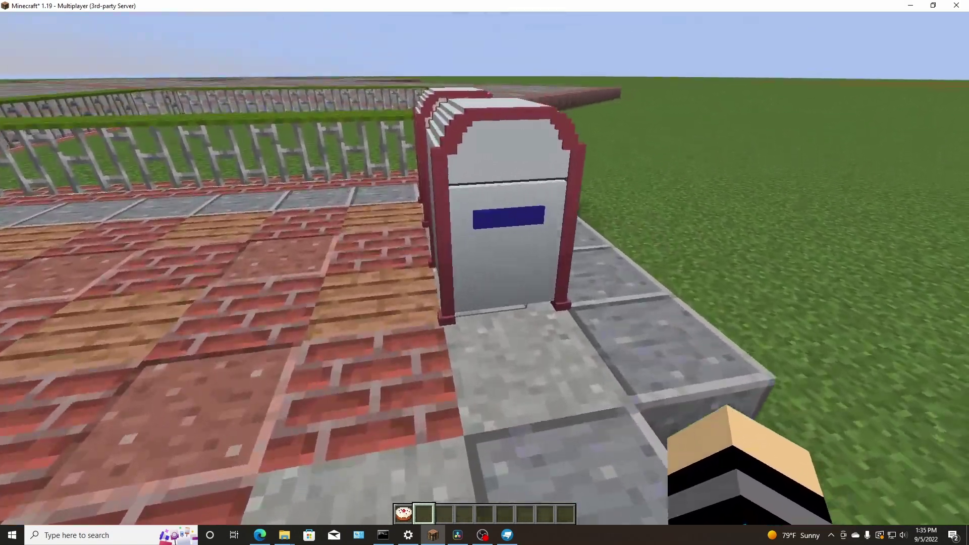
left_click(484, 268)
key("w")
key("a")
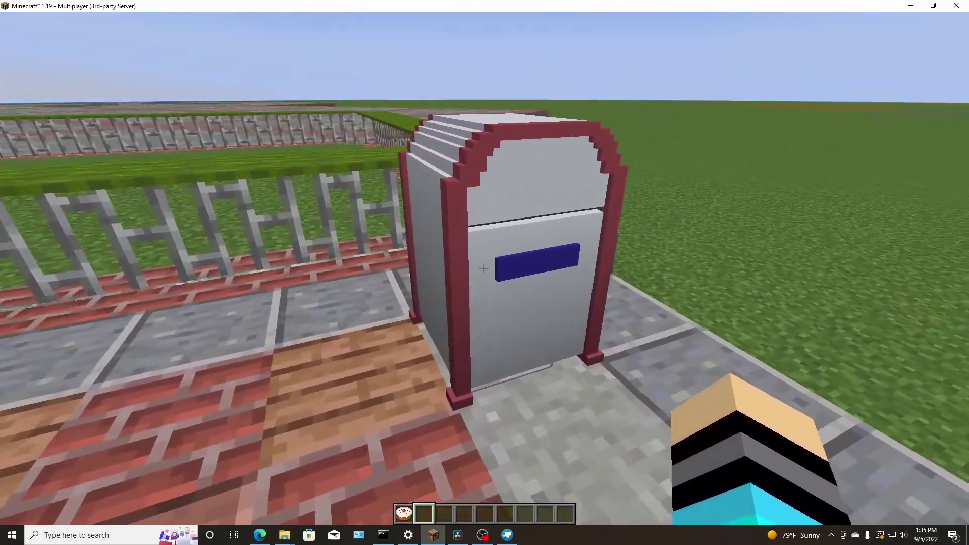
Step: Switch to the front-facing third-person view and stand the character beside the trash can to compare its size with the player
key("F5")
key("F5")
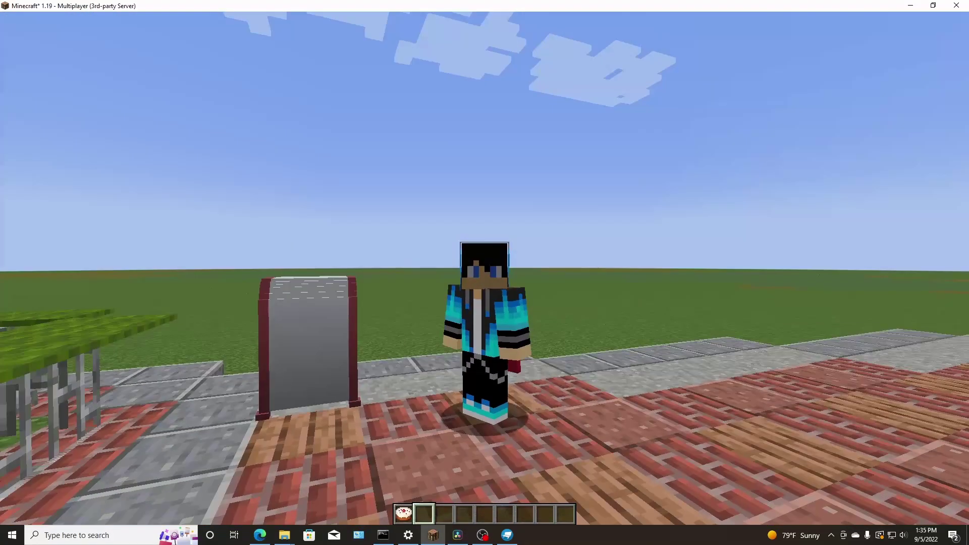
key("shift")
left_click(484, 268)
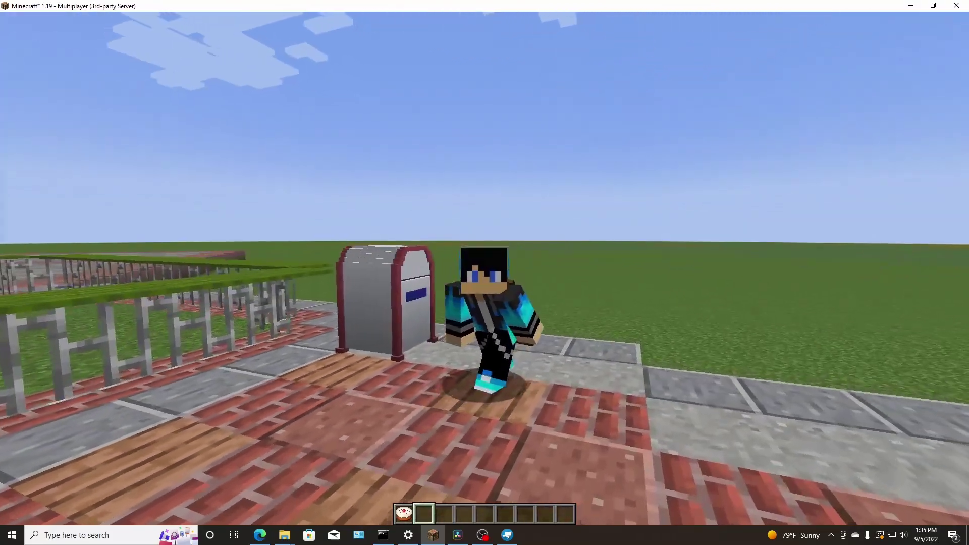
left_click(484, 268)
left_click(484, 268)
key("d")
key("s")
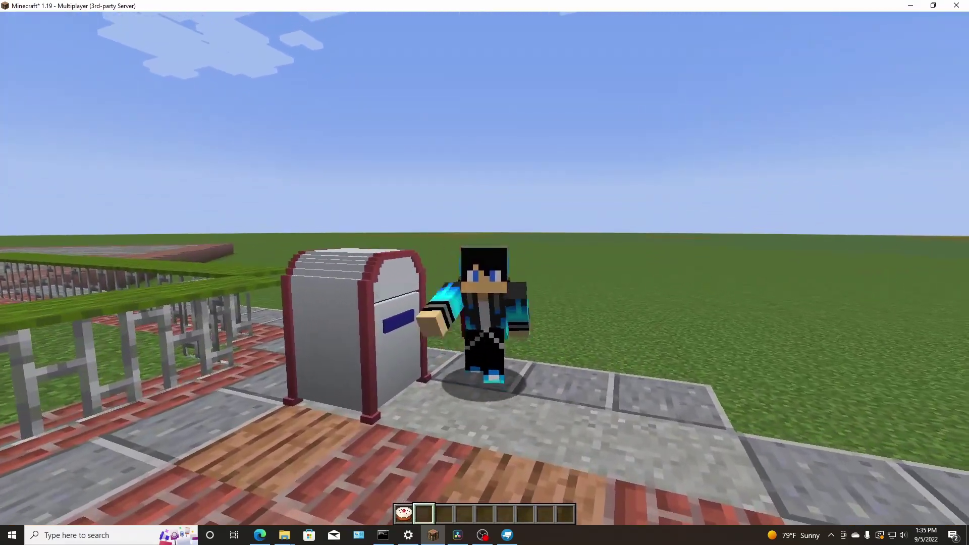
left_click(484, 268)
key("s")
left_click(484, 268)
key("w")
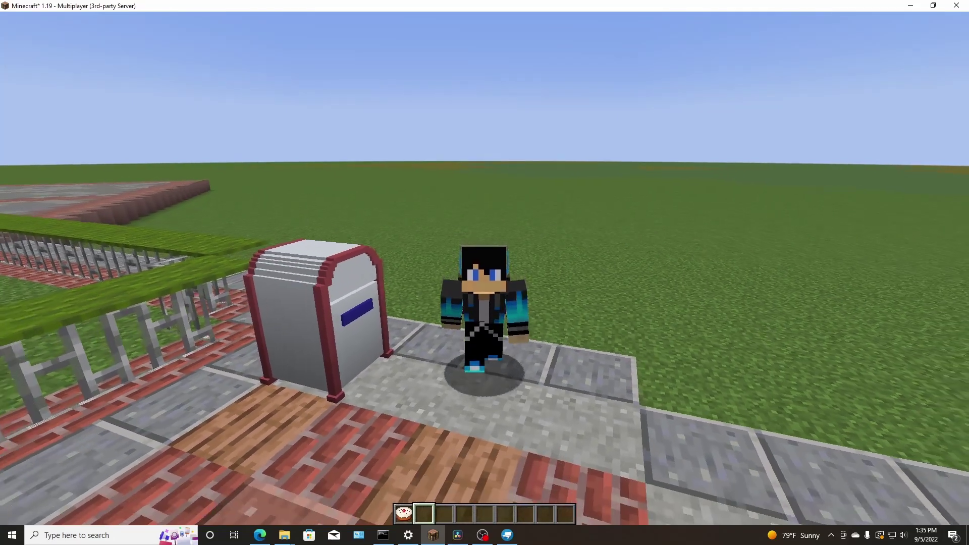
key("w")
left_click(484, 268)
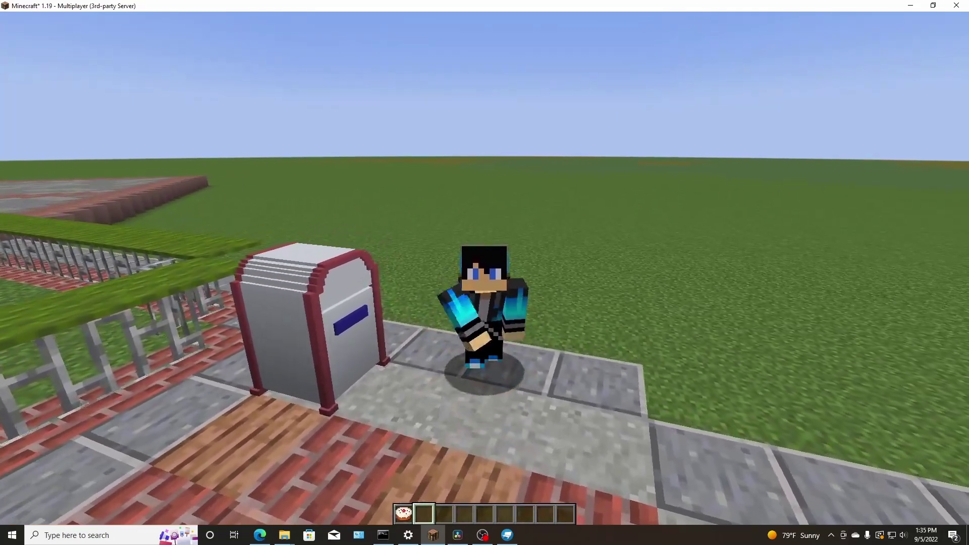
left_click(484, 268)
left_click(484, 268)
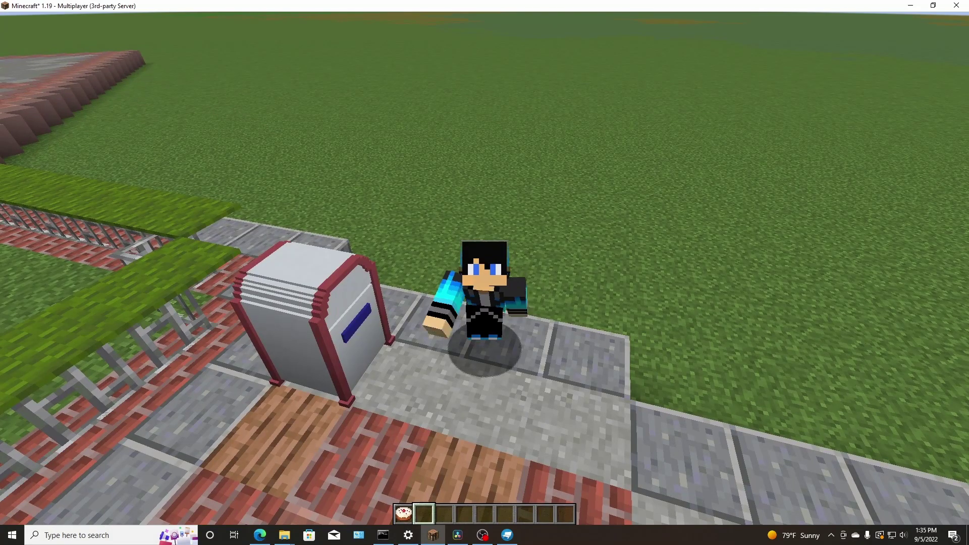